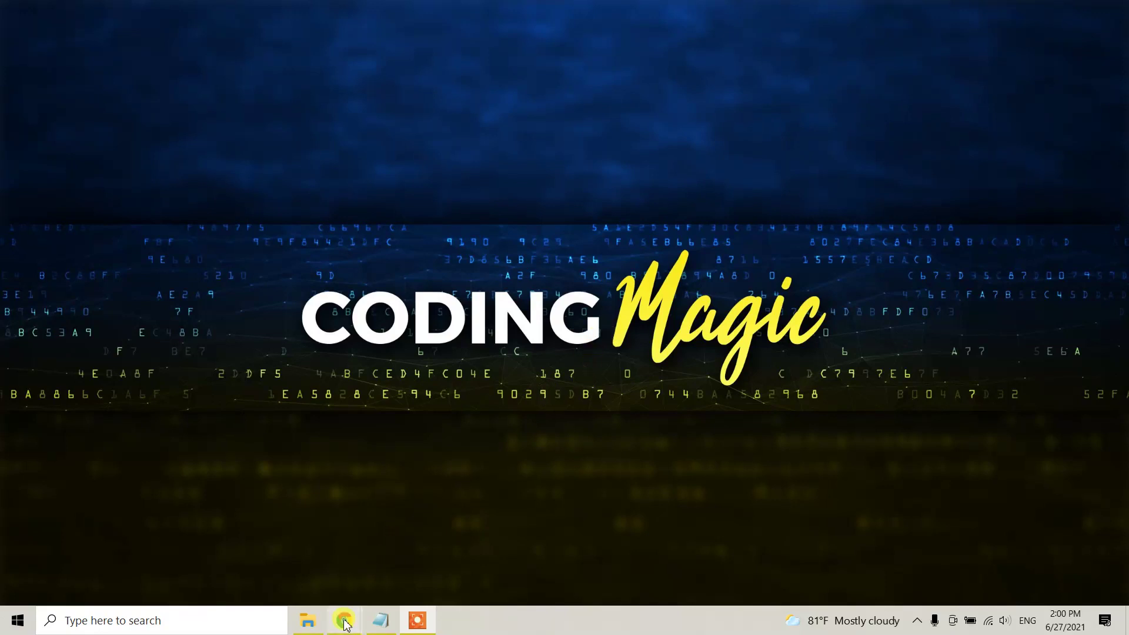
# - Switch to Chrome, search Google for "jenkins" and open the official jenkins.io website from the results
pyautogui.moveTo(344, 620)
pyautogui.click(466, 571)
pyautogui.click(418, 262)
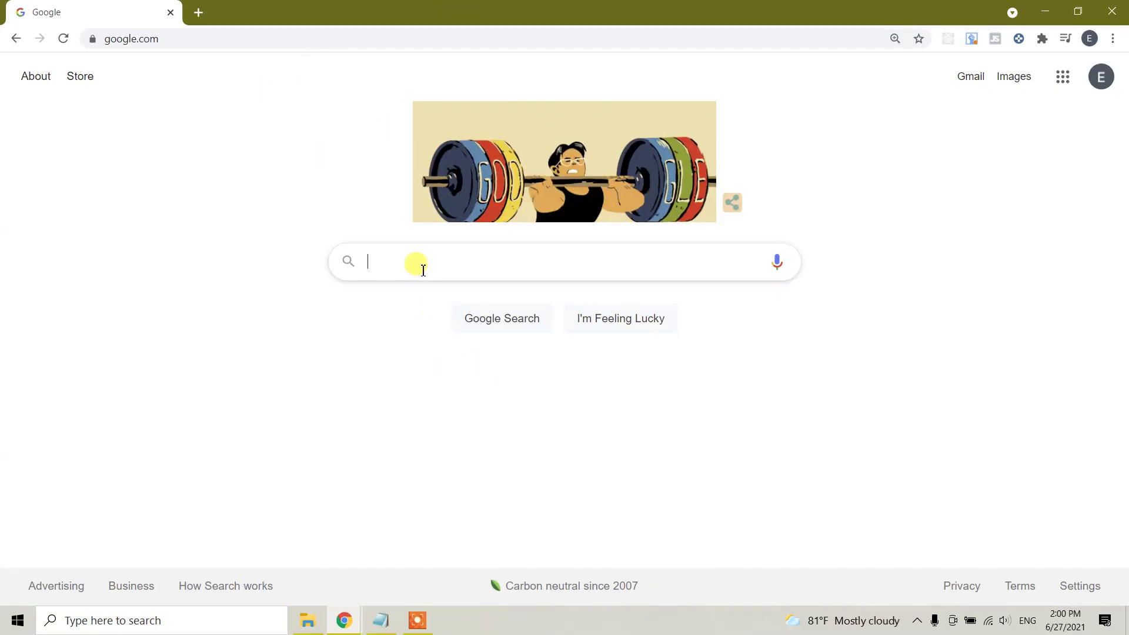
pyautogui.write('jenkins')
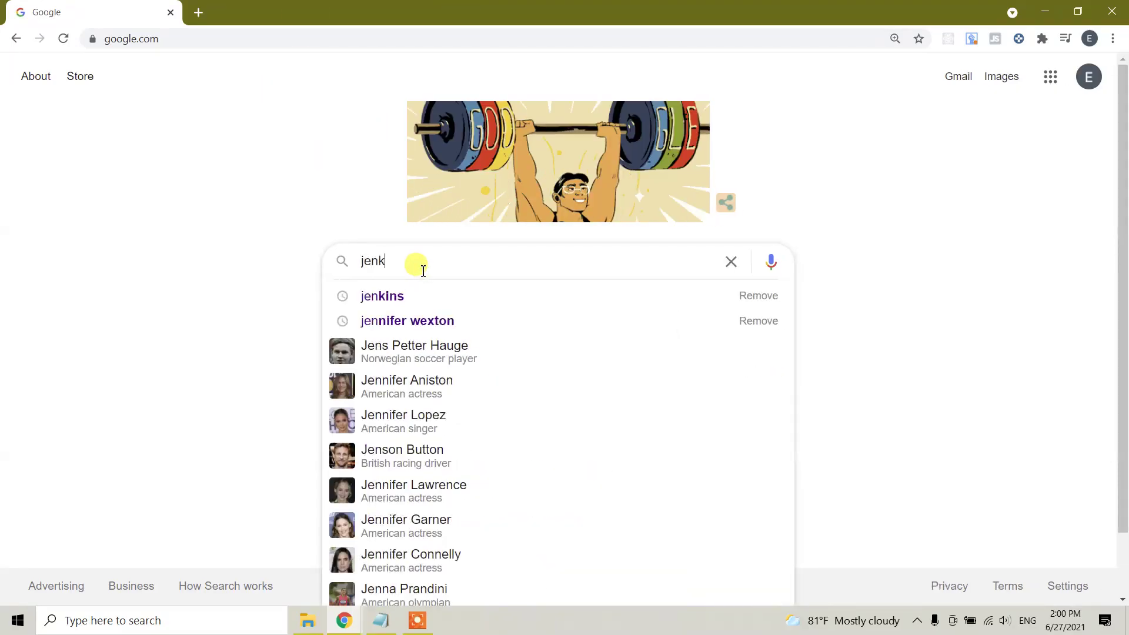
pyautogui.press('Return')
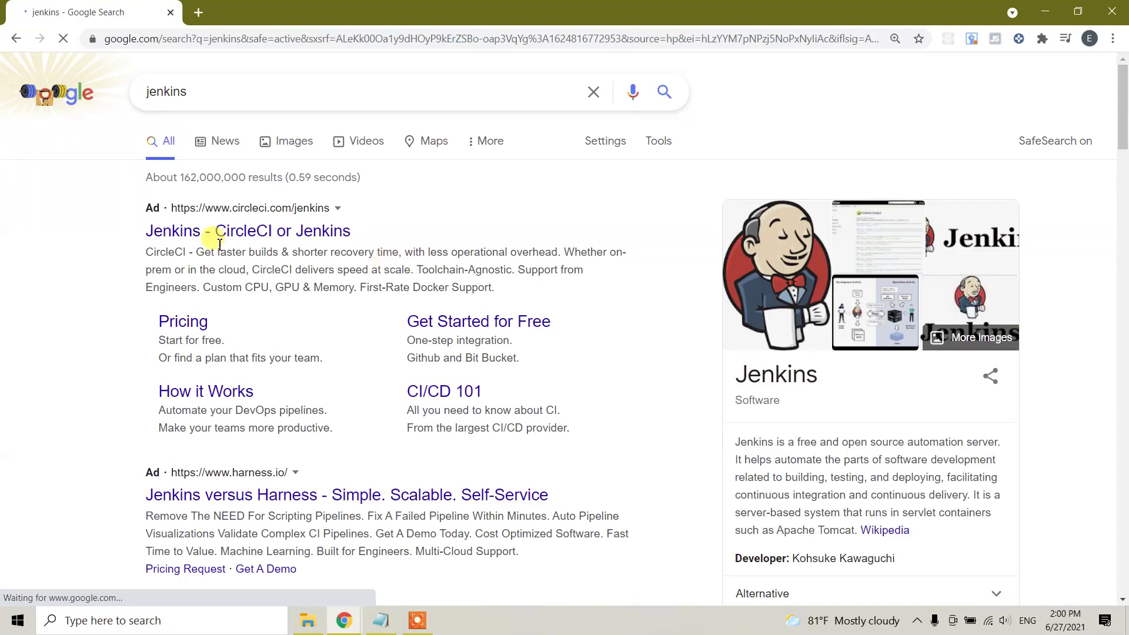
pyautogui.scroll(-6, 115, 307)
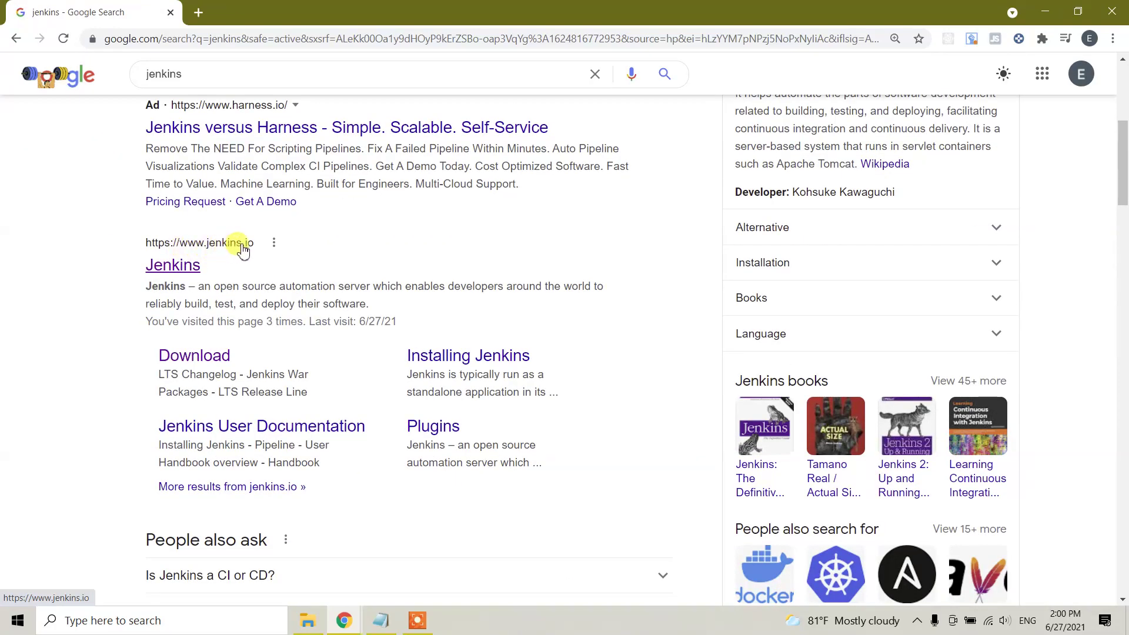
pyautogui.click(176, 268)
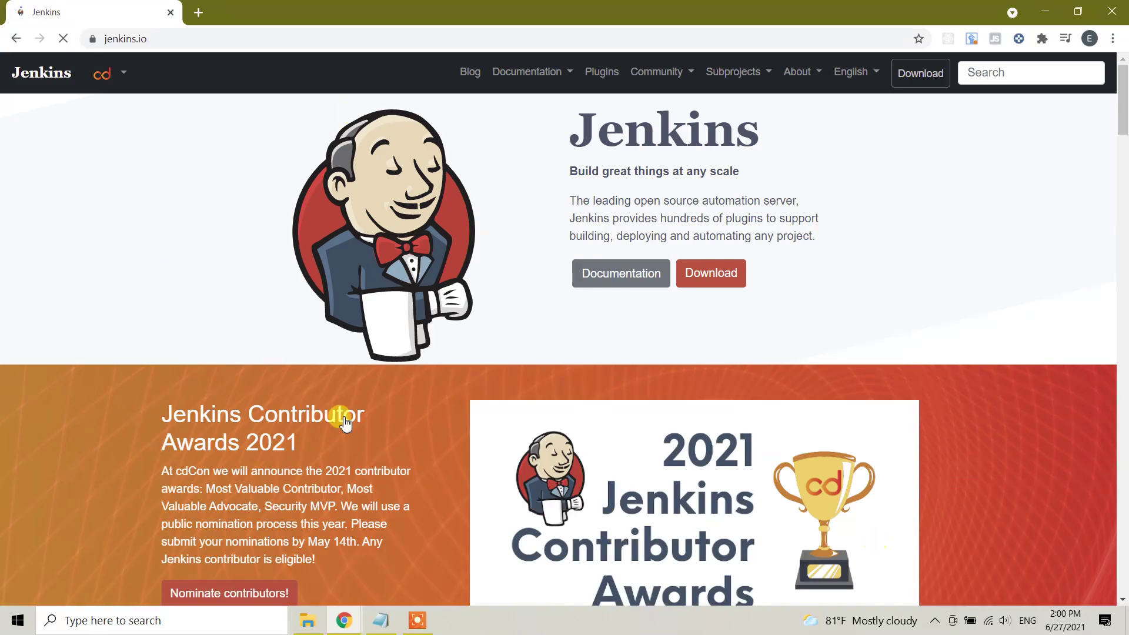
# - Download the Windows installer of Jenkins 2.289.1 LTS from the site's download page
pyautogui.scroll(-1, 377, 348)
pyautogui.scroll(1, 377, 347)
pyautogui.scroll(-1, 379, 354)
pyautogui.scroll(1, 380, 355)
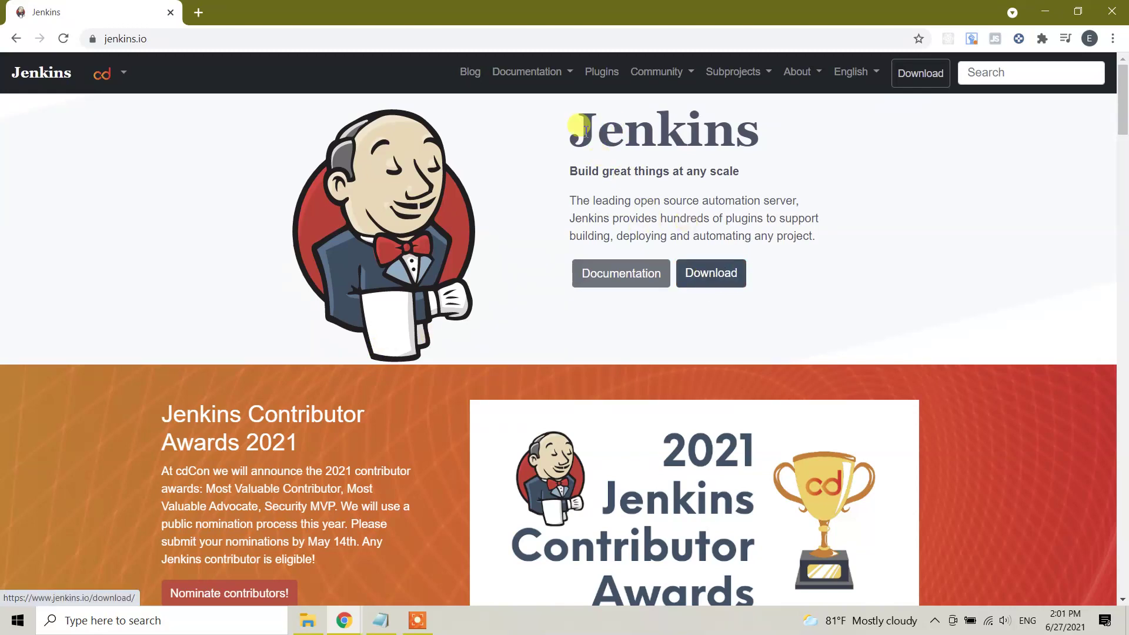
pyautogui.click(313, 36)
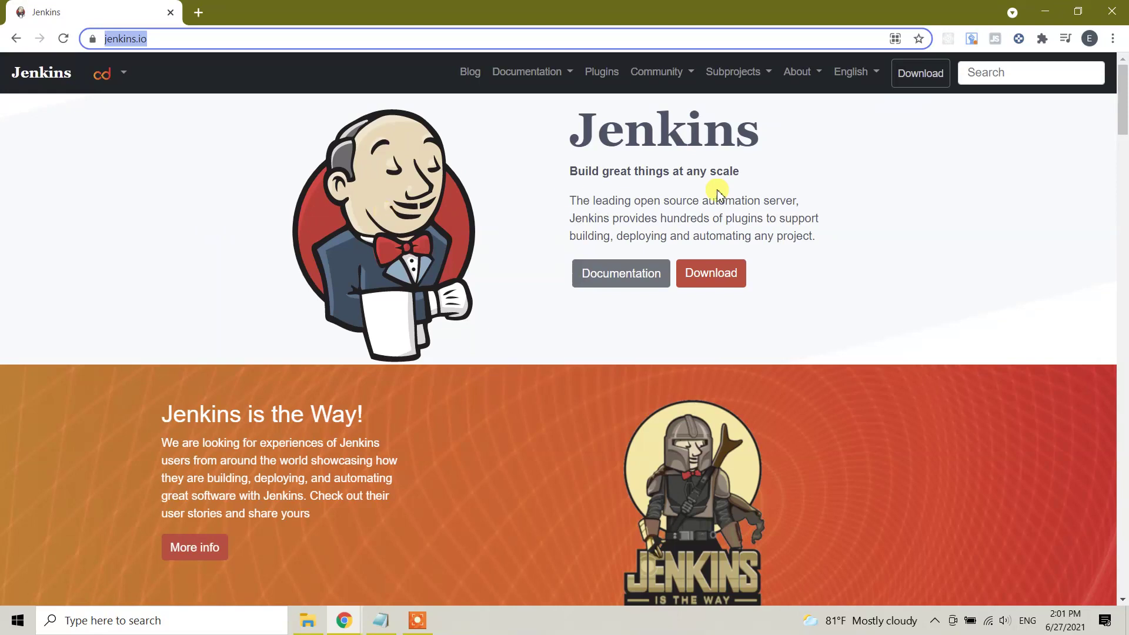
pyautogui.click(729, 284)
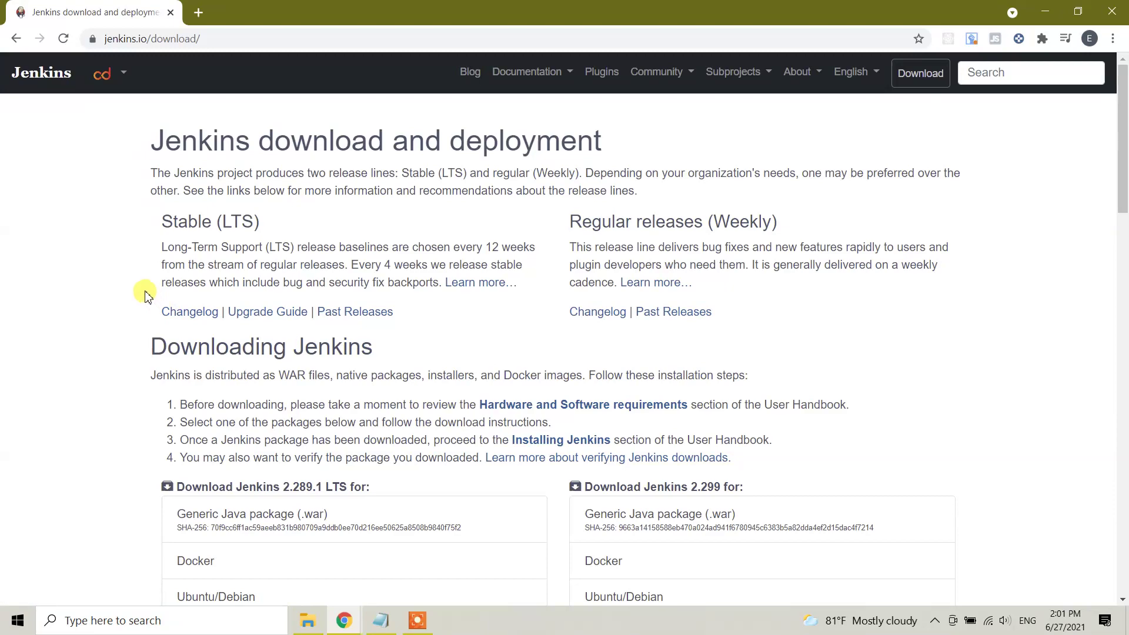
pyautogui.scroll(-6, 146, 296)
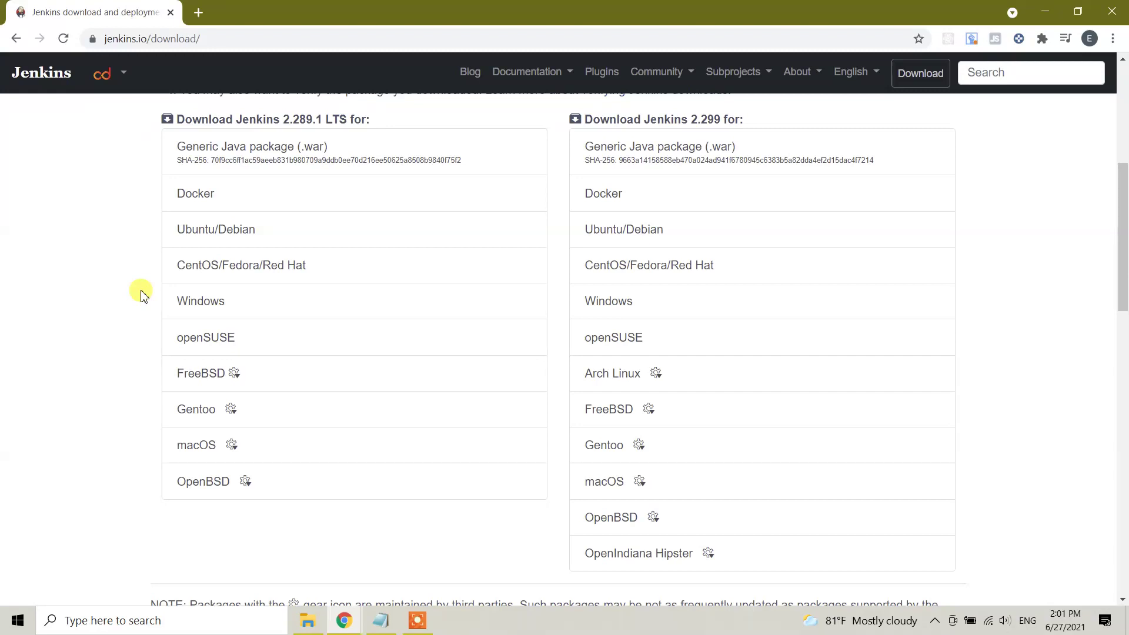
pyautogui.click(218, 307)
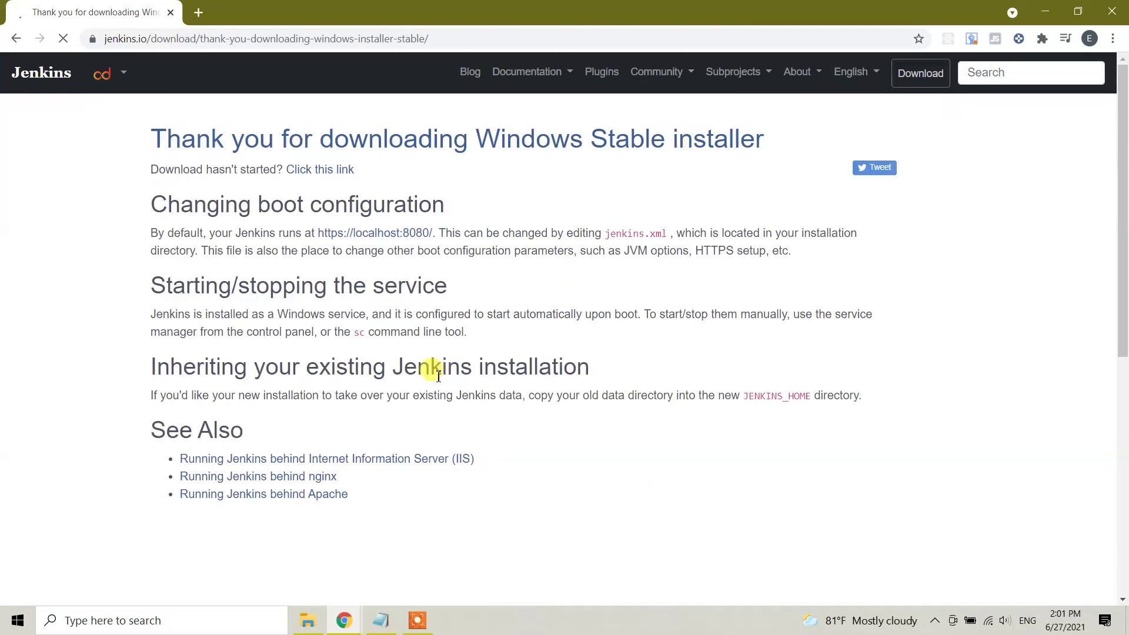
pyautogui.scroll(-1, 438, 377)
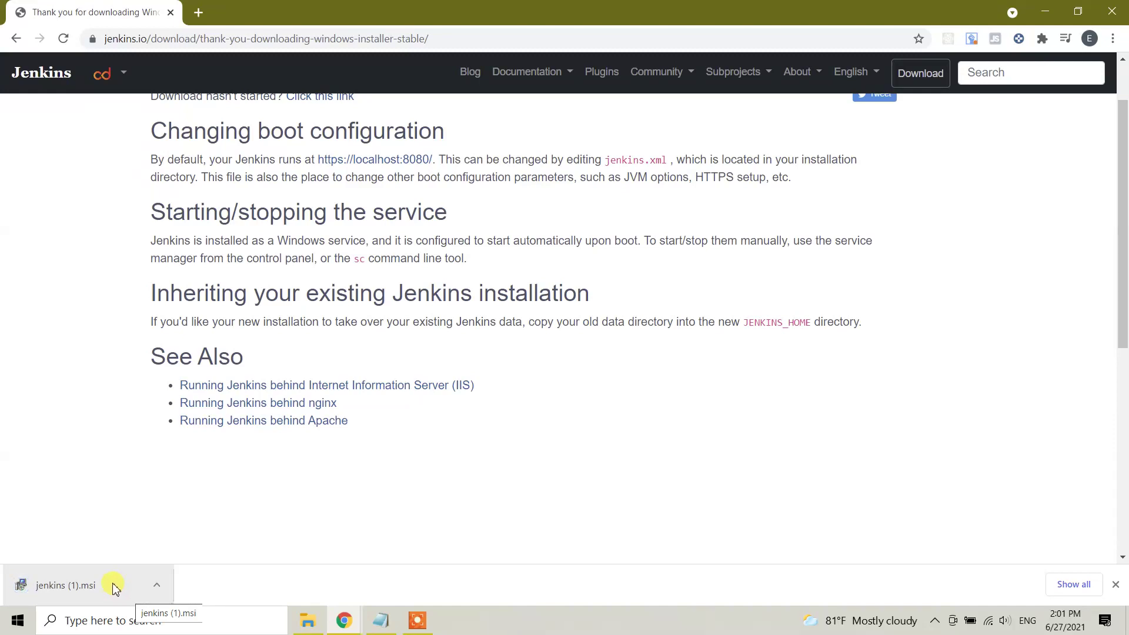
# - Launch the downloaded jenkins (1).msi installer and accept C:\Program Files\Jenkins\ as the destination folder
pyautogui.click(113, 587)
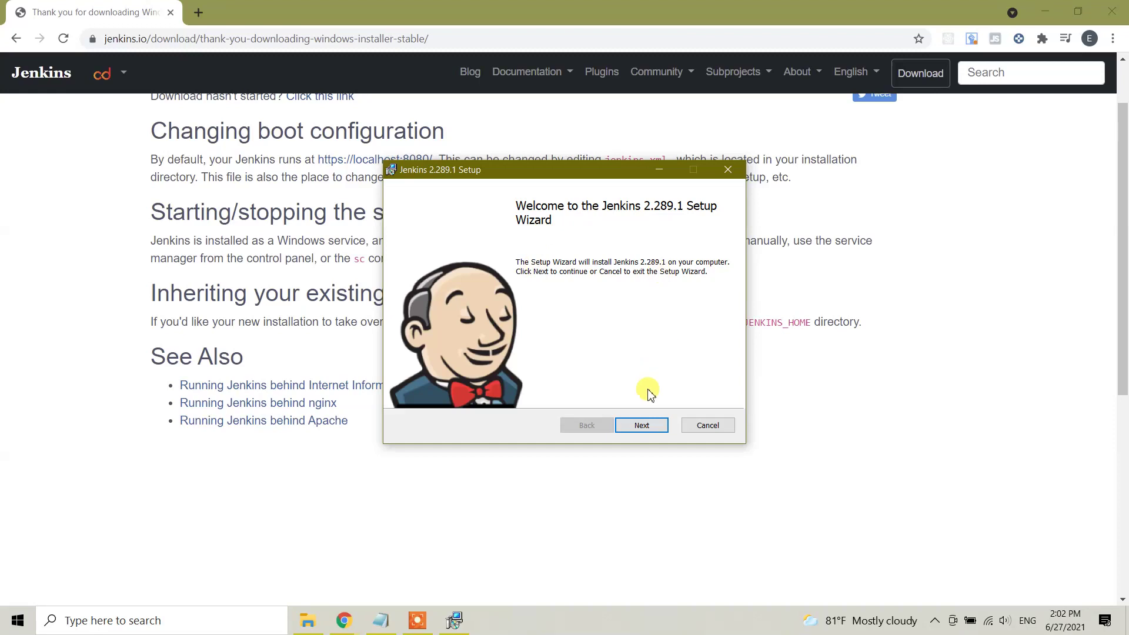
pyautogui.click(649, 426)
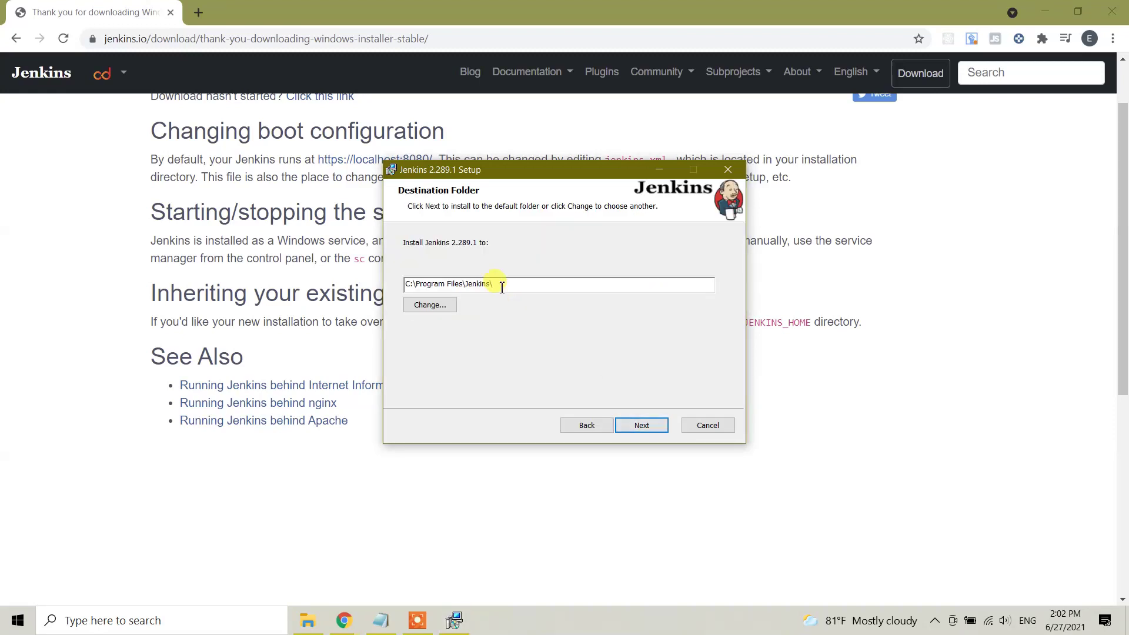
pyautogui.moveTo(506, 284); pyautogui.dragTo(359, 281)
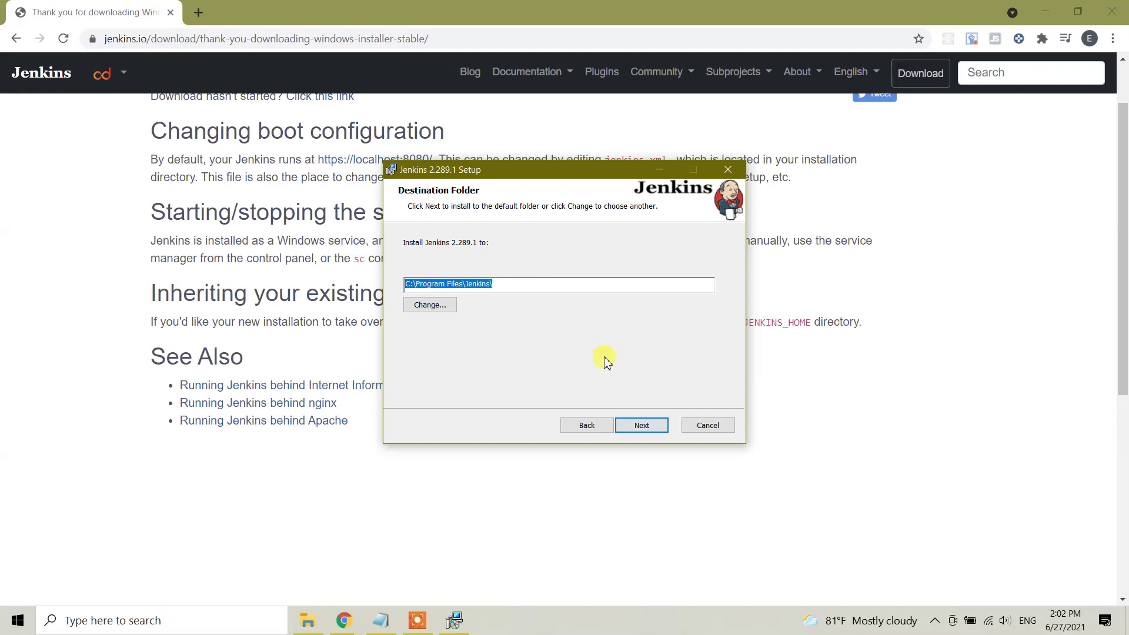
pyautogui.click(642, 425)
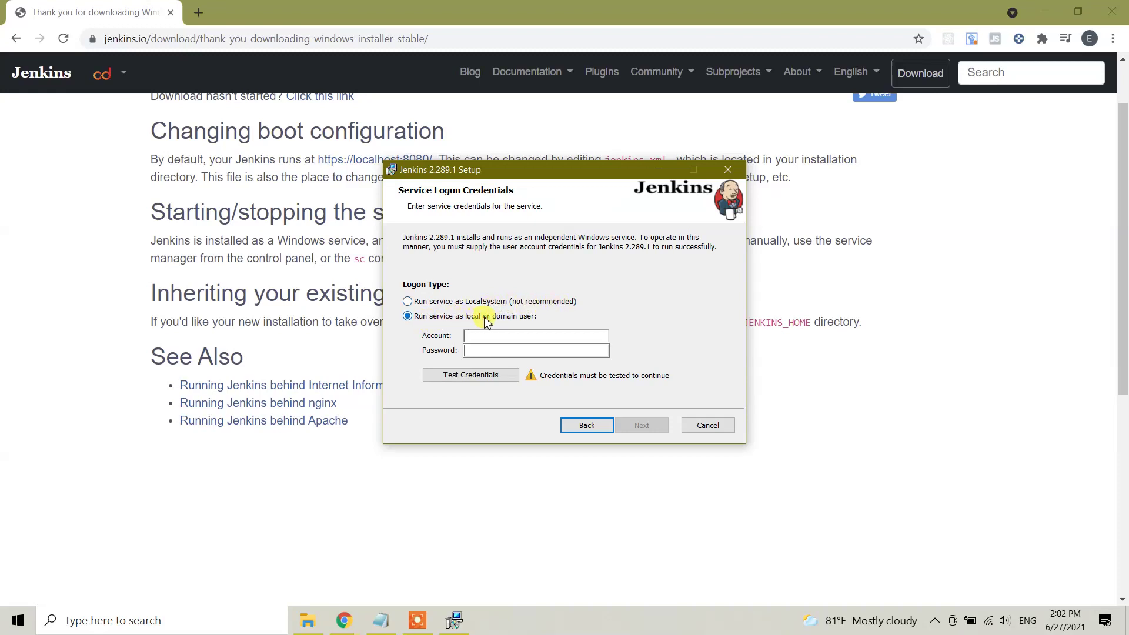
# - Set the service logon type to run as LocalSystem and continue to the port selection
pyautogui.click(497, 336)
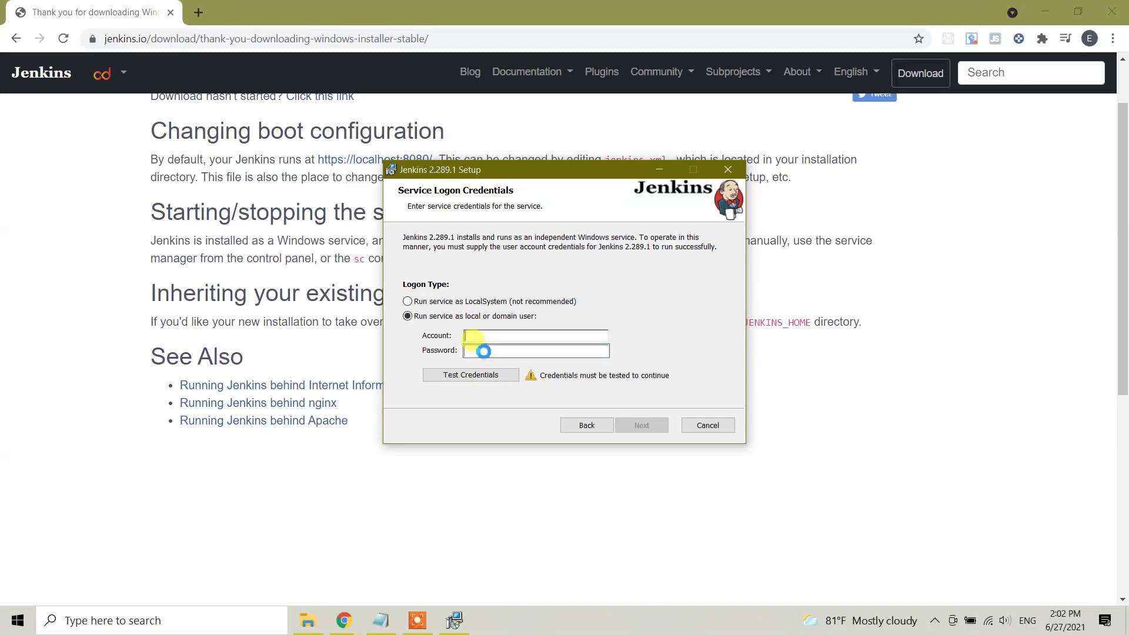
pyautogui.click(417, 303)
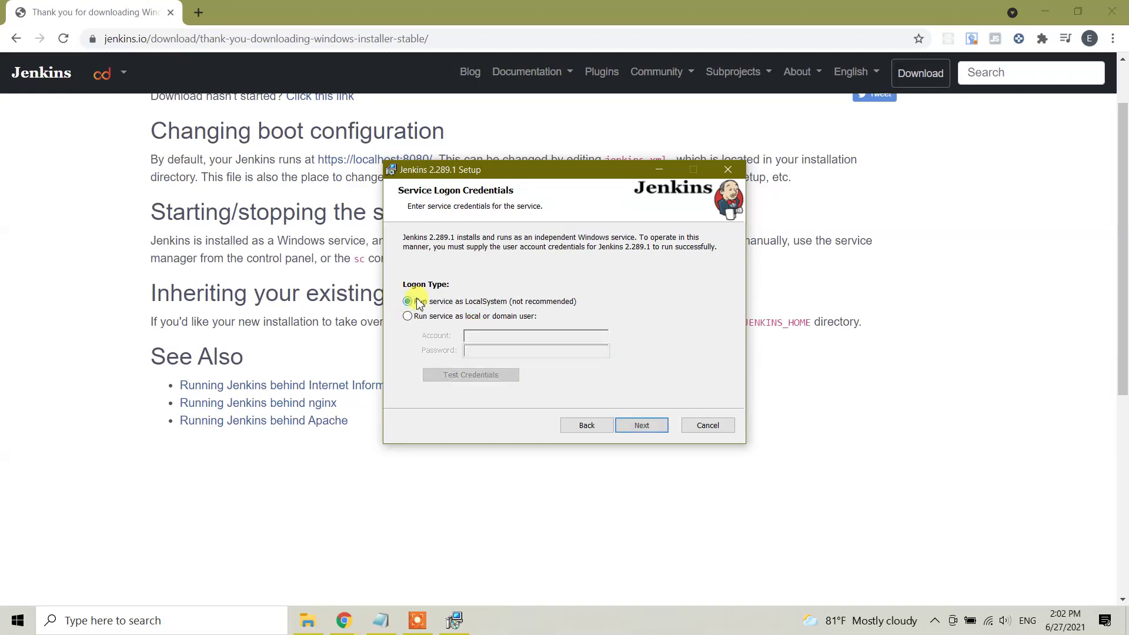
pyautogui.click(641, 423)
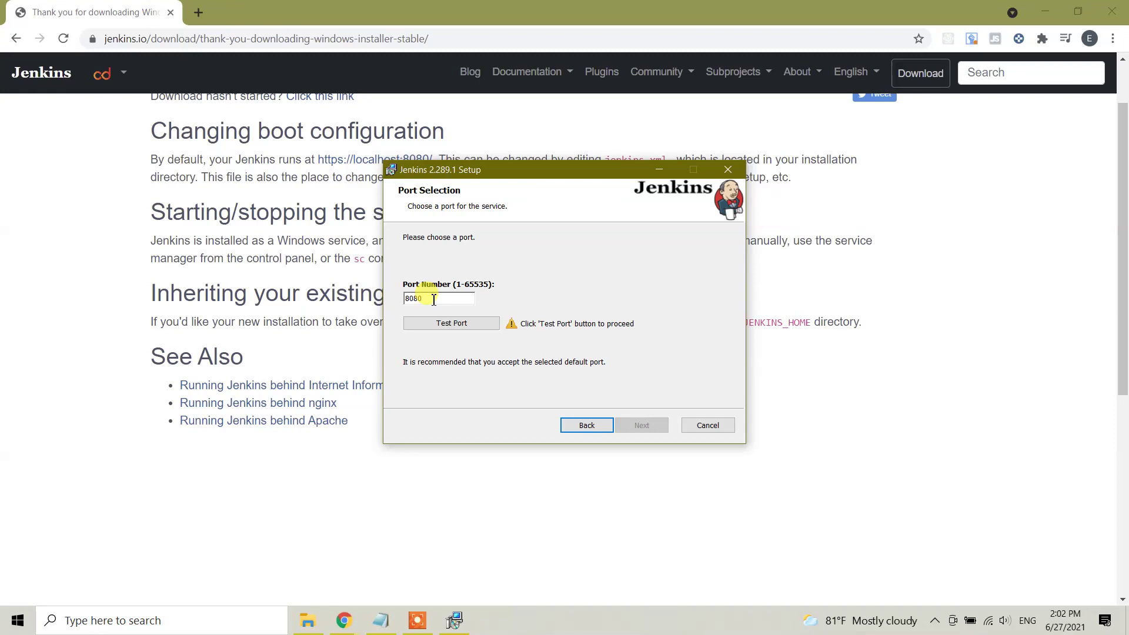
# - Test the default port 8080 for the Jenkins service and proceed with it
pyautogui.moveTo(434, 300); pyautogui.dragTo(395, 303)
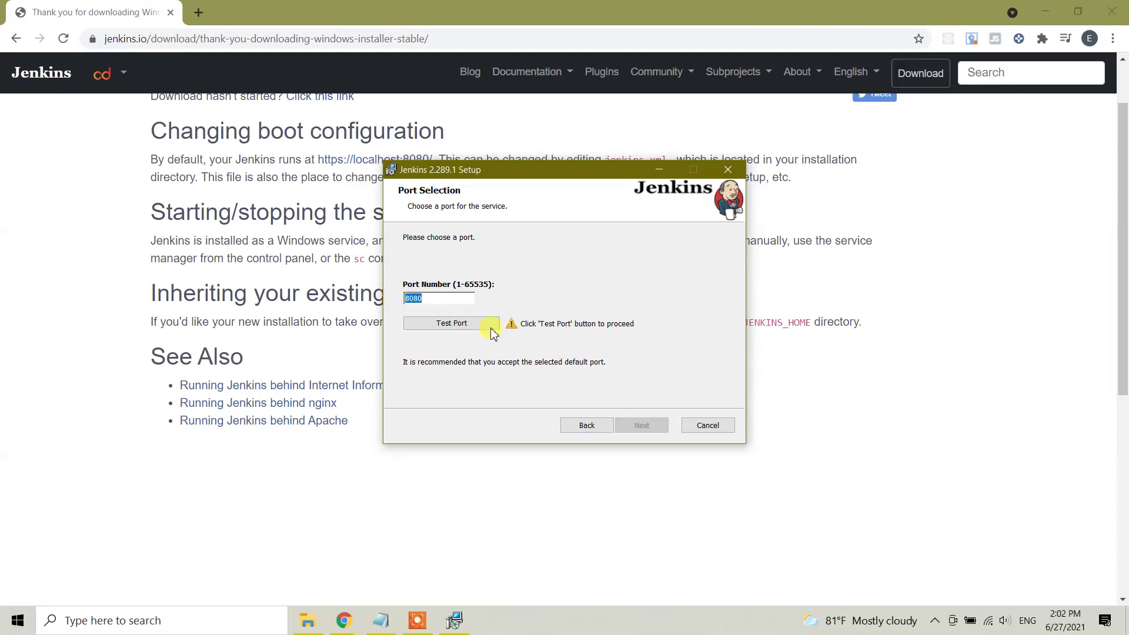
pyautogui.click(467, 329)
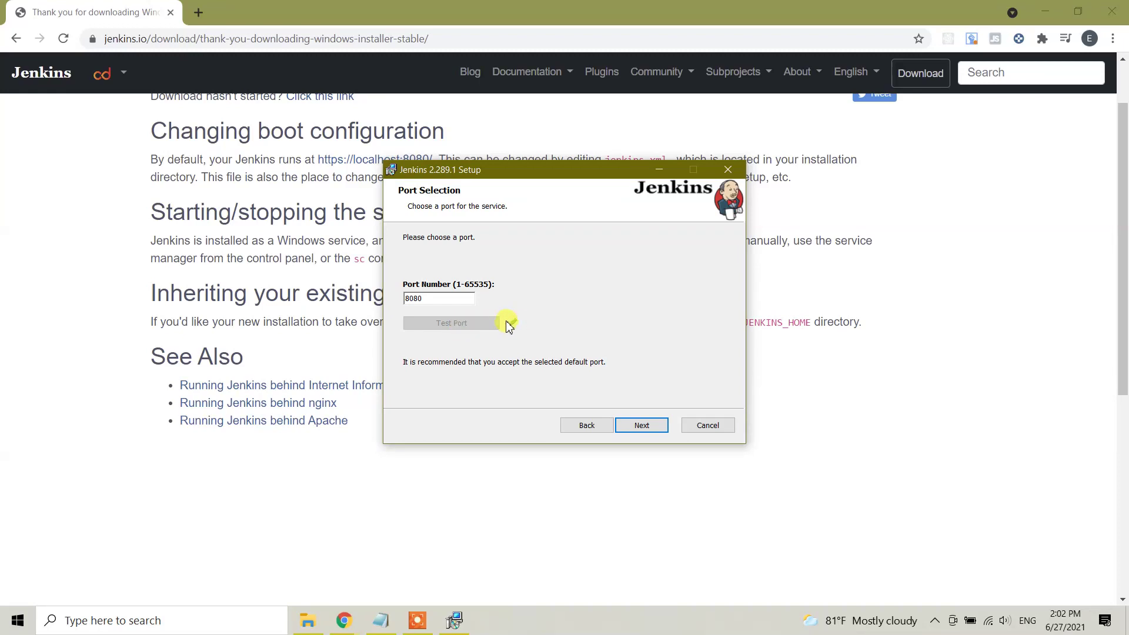
pyautogui.click(643, 424)
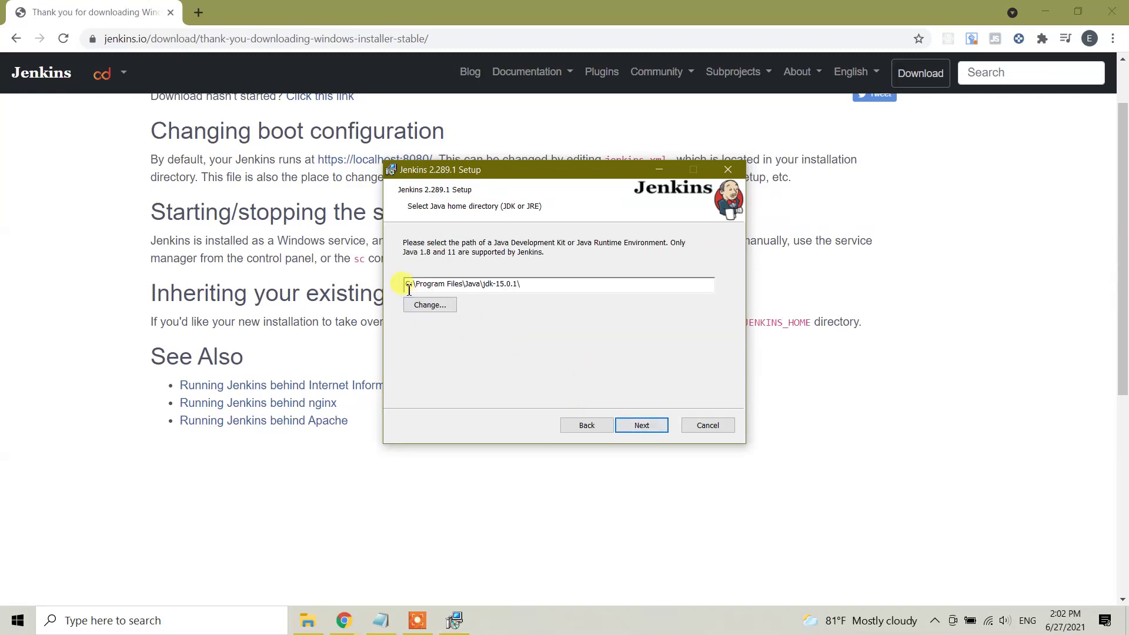
# - Accept C:\Program Files\Java\jdk-15.0.1\ as the Java home directory and continue to the custom setup
pyautogui.moveTo(409, 288); pyautogui.dragTo(548, 293)
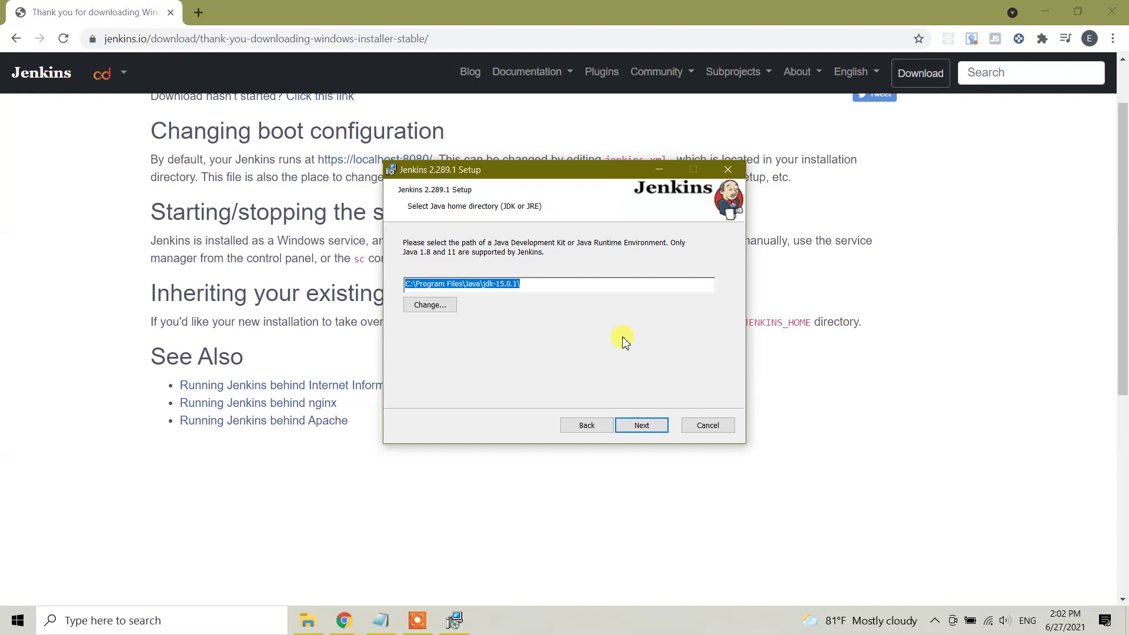
pyautogui.click(509, 285)
pyautogui.doubleClick(499, 286)
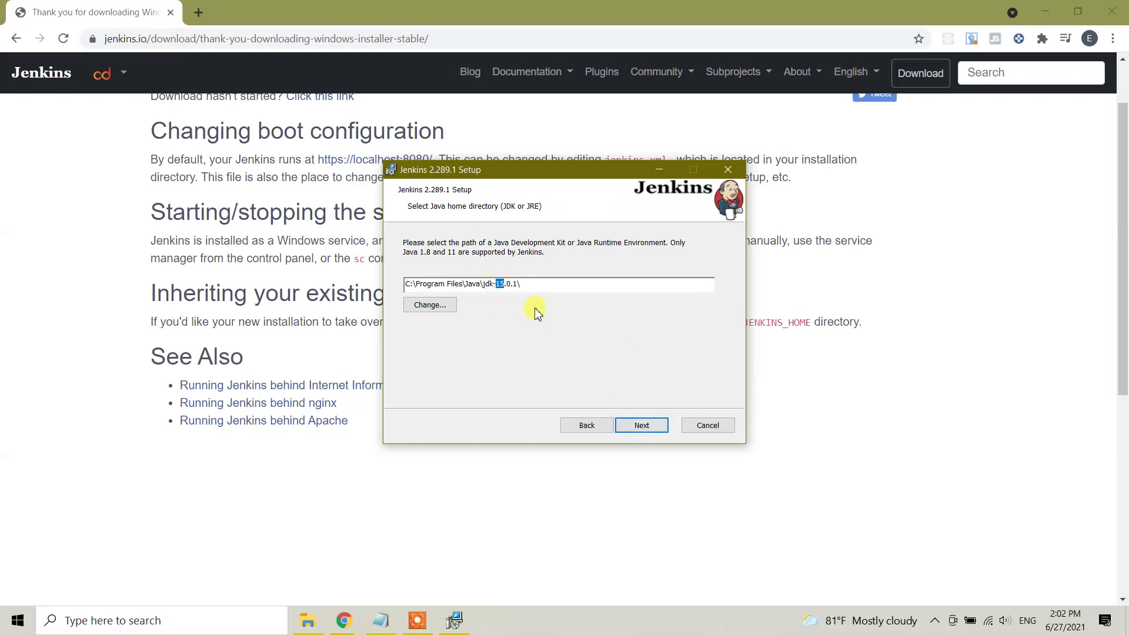
pyautogui.click(642, 425)
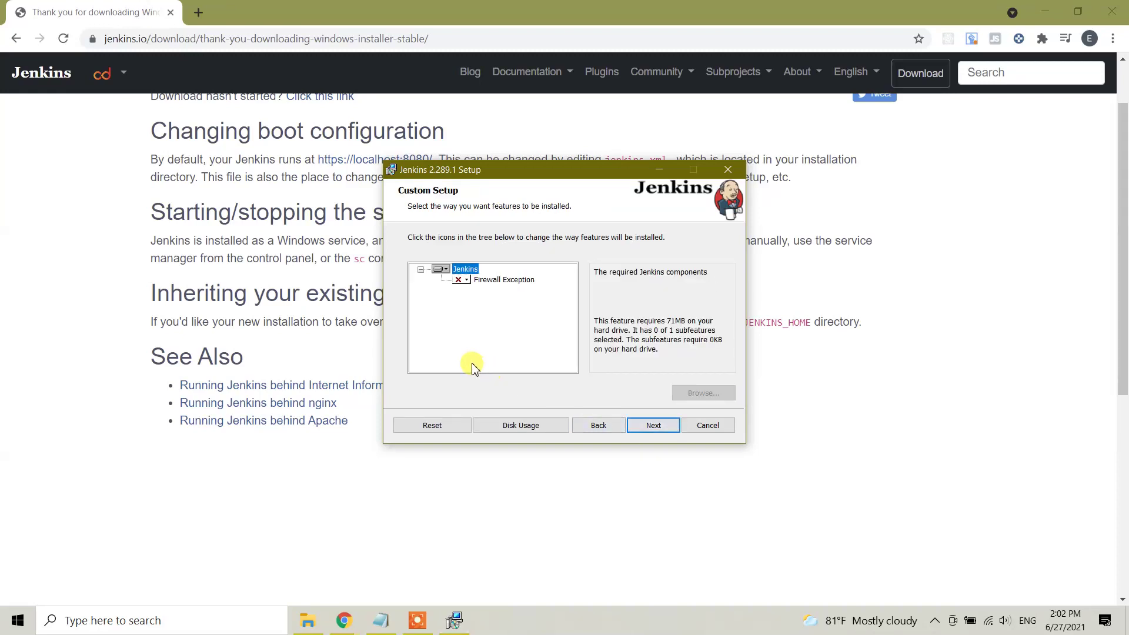
# - Install Jenkins with the default feature selection and finish the setup wizard
pyautogui.click(652, 425)
pyautogui.click(633, 426)
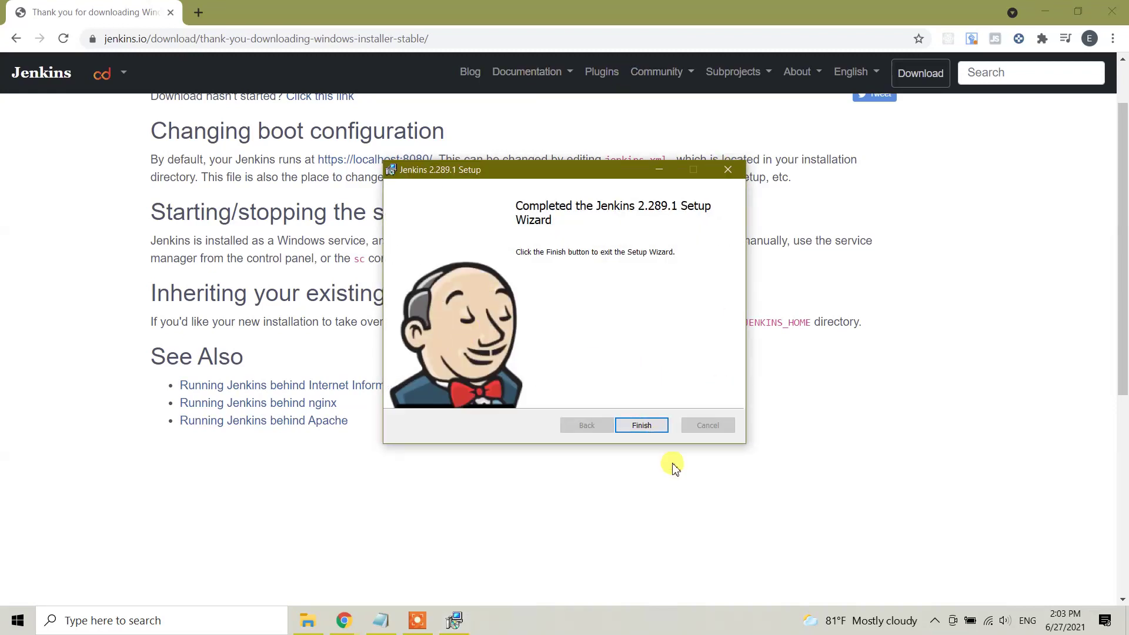
pyautogui.click(641, 423)
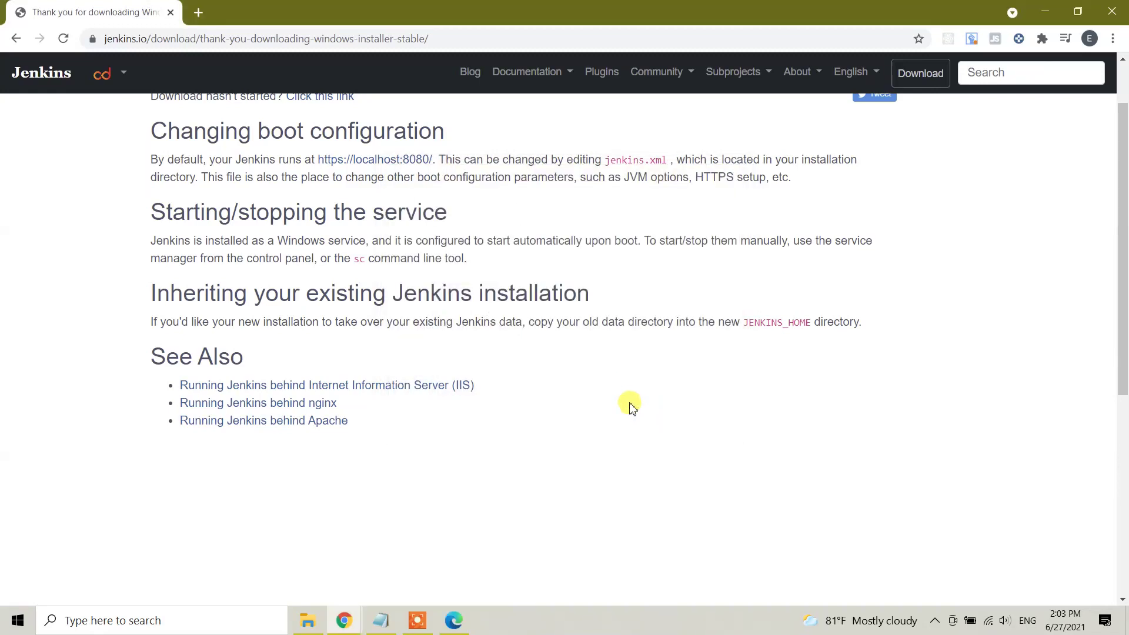
# - Switch to Microsoft Edge and check whether Jenkins loads at localhost:8080
pyautogui.click(464, 622)
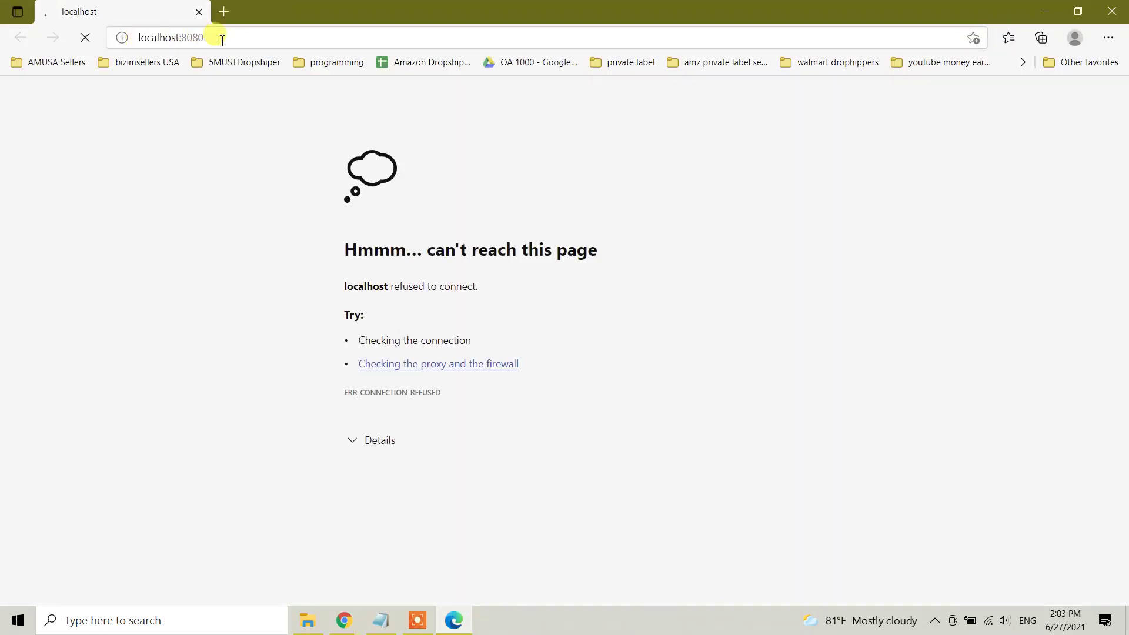
pyautogui.click(147, 37)
pyautogui.moveTo(359, 256); pyautogui.dragTo(506, 300)
pyautogui.click(629, 301)
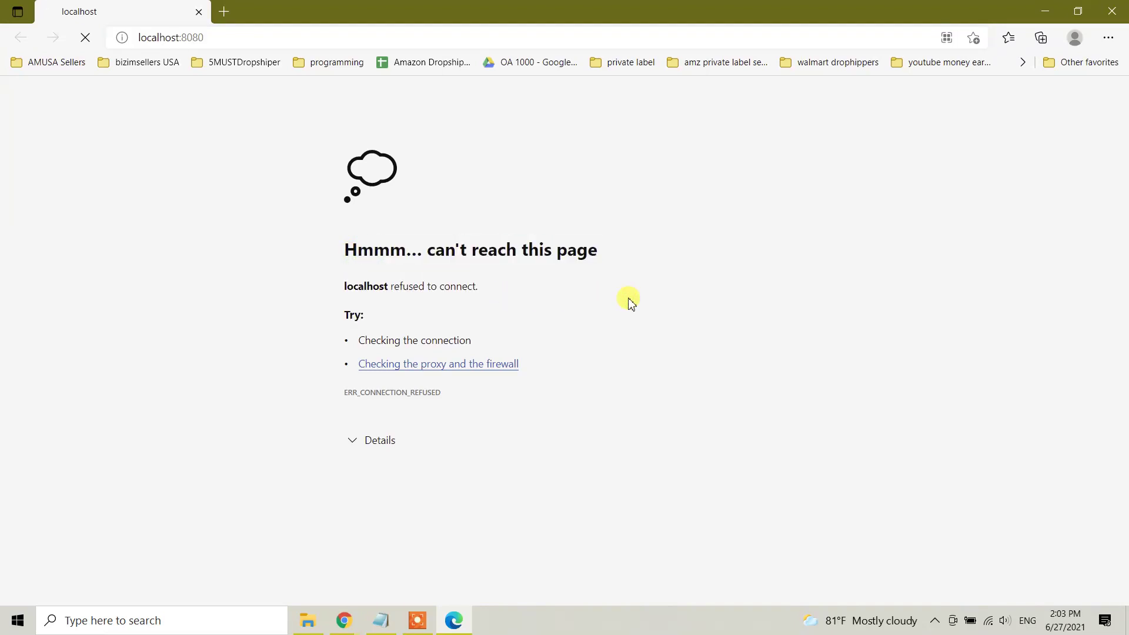
# - Switch back to Chrome, return to the Jenkins download page and open the Hardware and Software requirements
pyautogui.click(341, 625)
pyautogui.click(424, 558)
pyautogui.scroll(2, 432, 282)
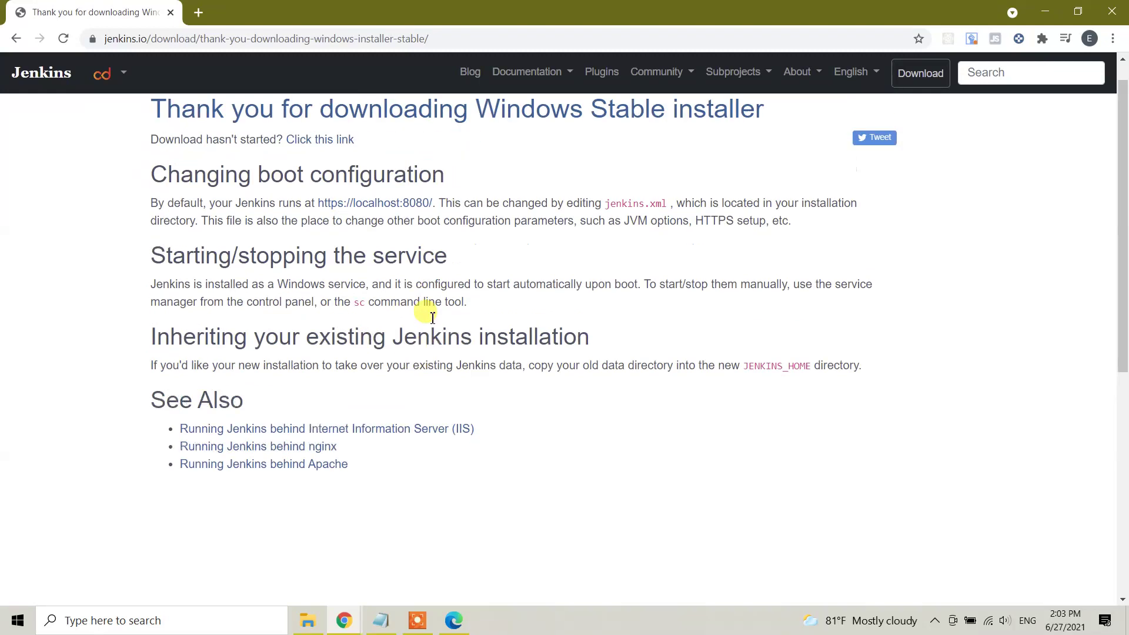
pyautogui.click(17, 39)
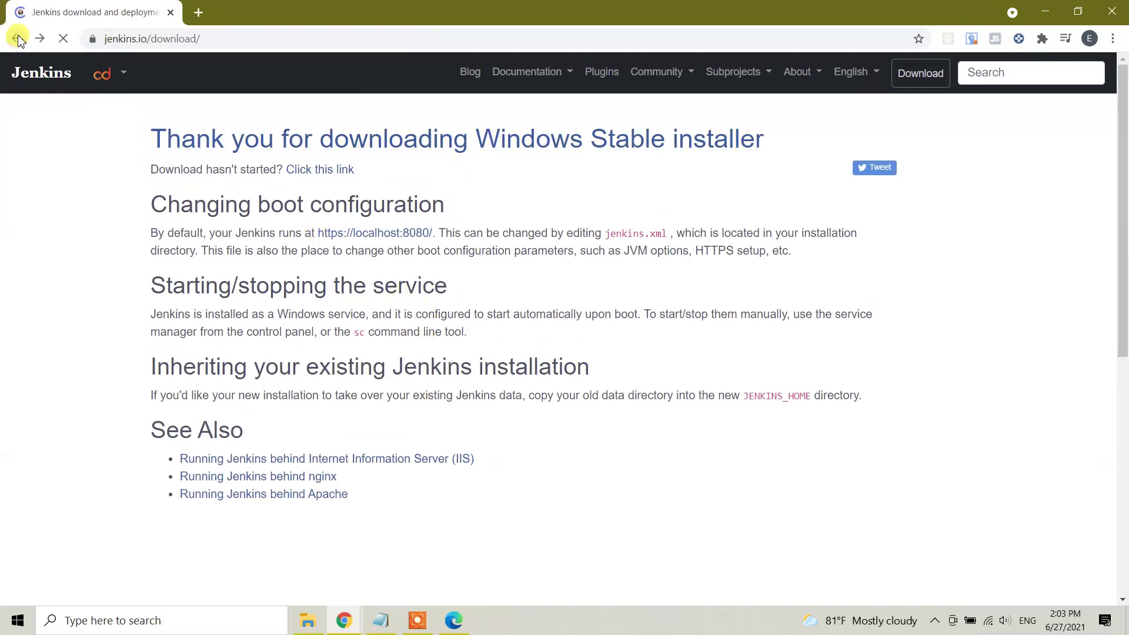
pyautogui.scroll(7, 537, 370)
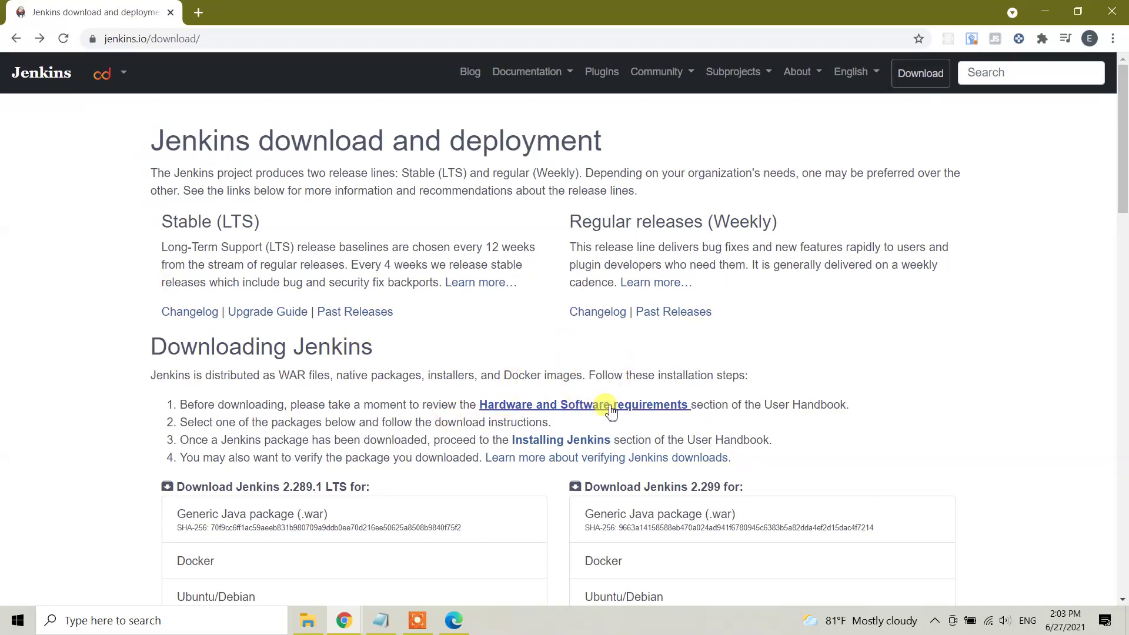
pyautogui.click(633, 406)
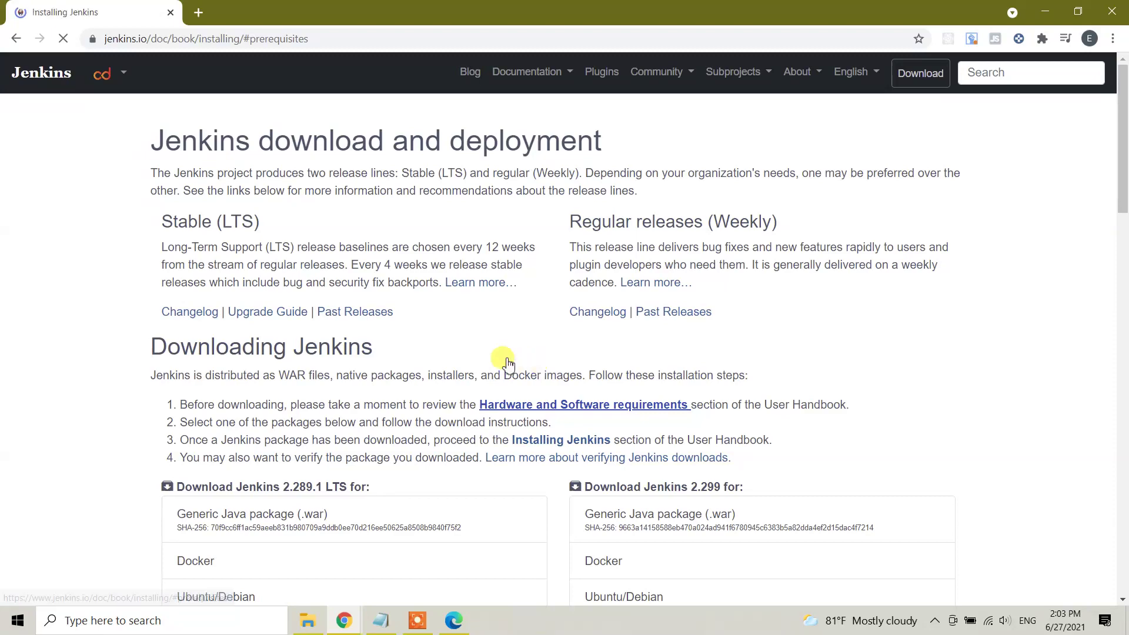
# - Find the Java entry under the software requirements and open the Java Requirements page
pyautogui.scroll(-5, 494, 363)
pyautogui.scroll(3, 492, 365)
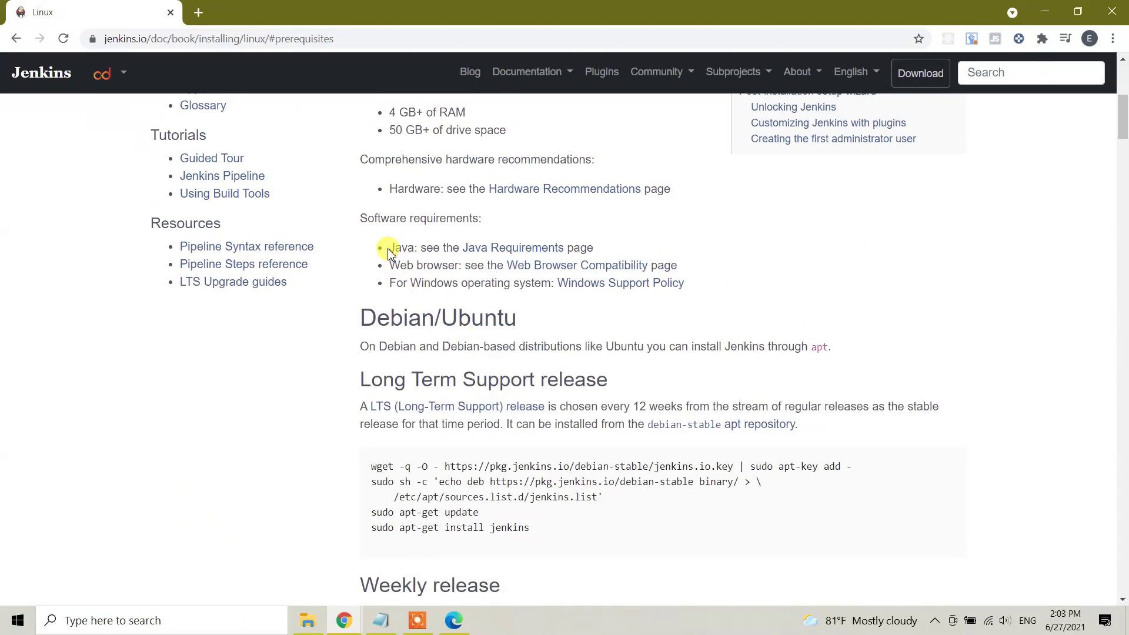
pyautogui.moveTo(393, 249); pyautogui.dragTo(423, 248)
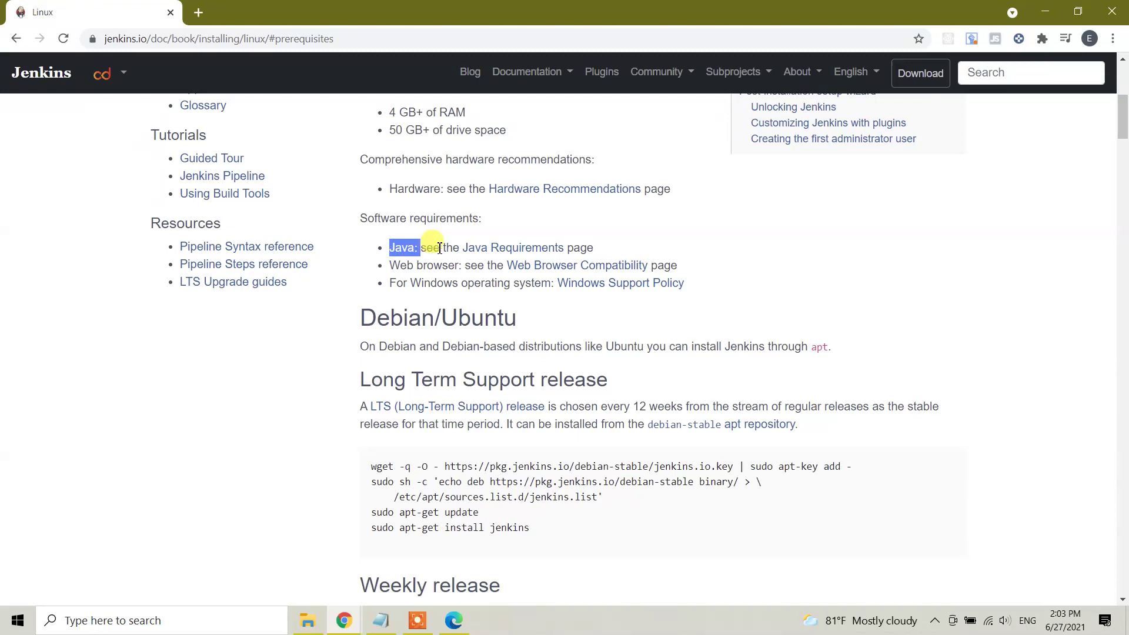
pyautogui.click(478, 251)
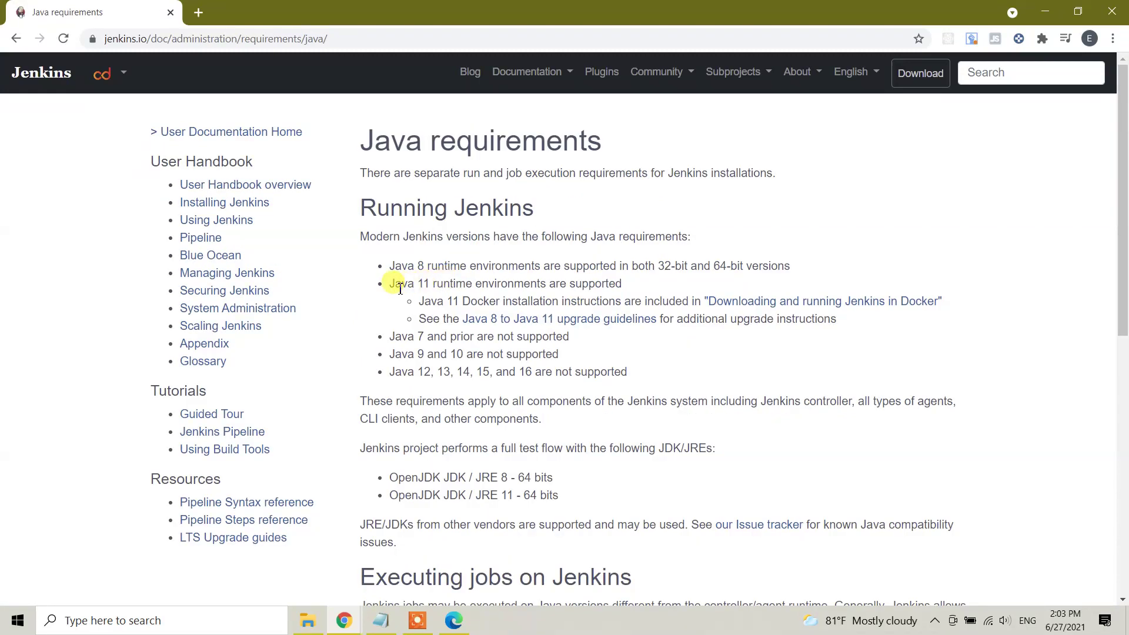
# - Review which Java versions are supported and unsupported in the Running Jenkins section
pyautogui.moveTo(374, 262); pyautogui.dragTo(722, 376)
pyautogui.click(722, 376)
pyautogui.moveTo(469, 373); pyautogui.dragTo(502, 373)
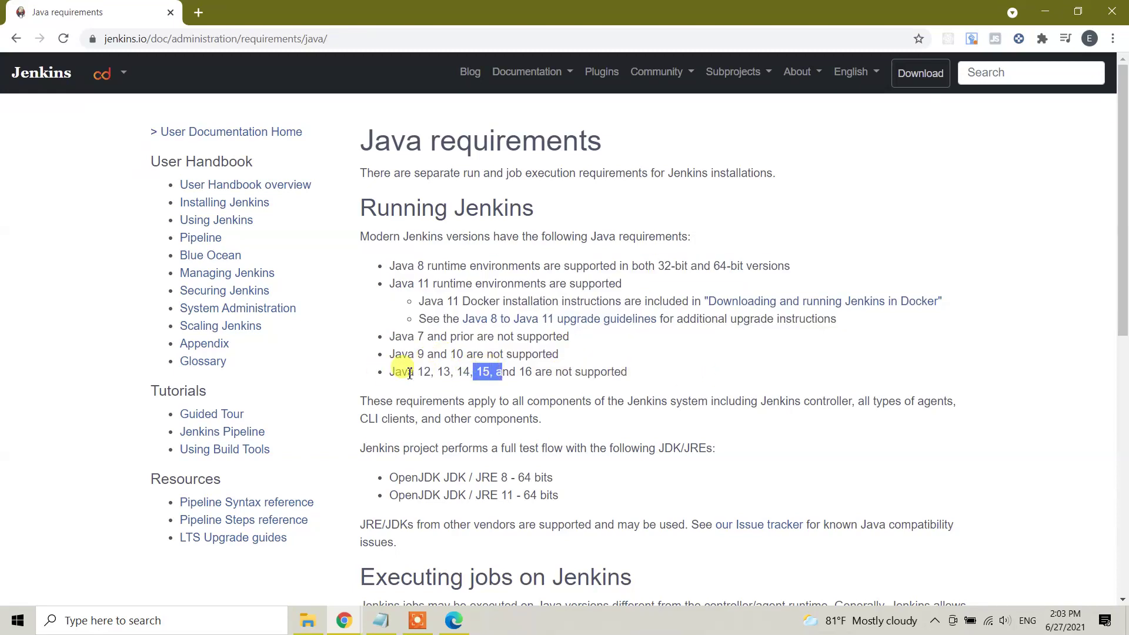
pyautogui.moveTo(382, 356); pyautogui.dragTo(531, 369)
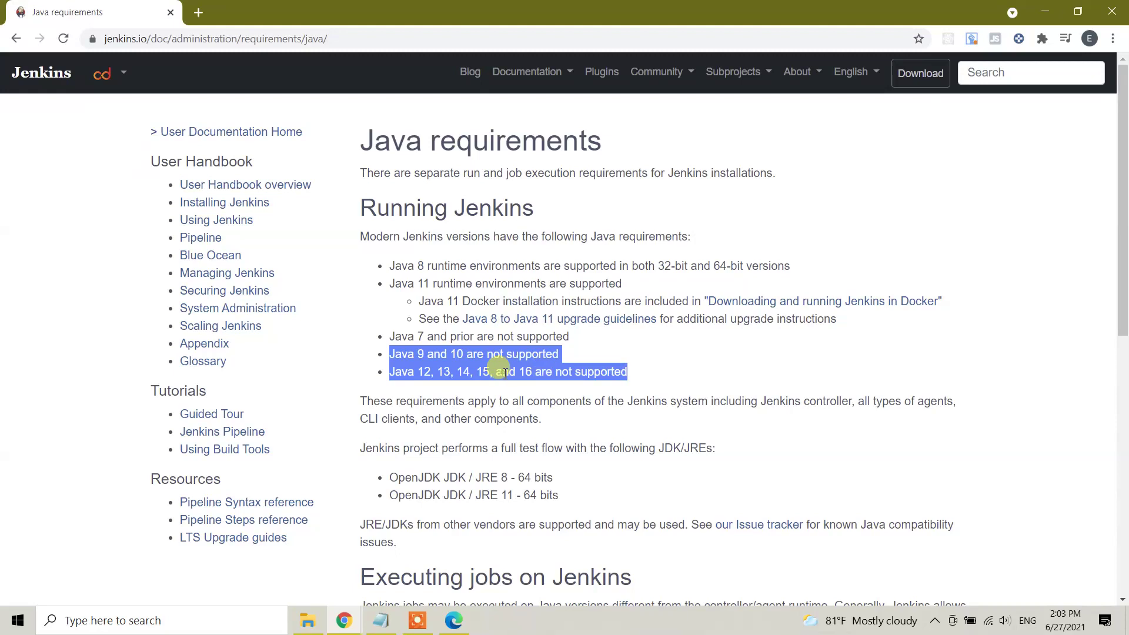
pyautogui.doubleClick(485, 371)
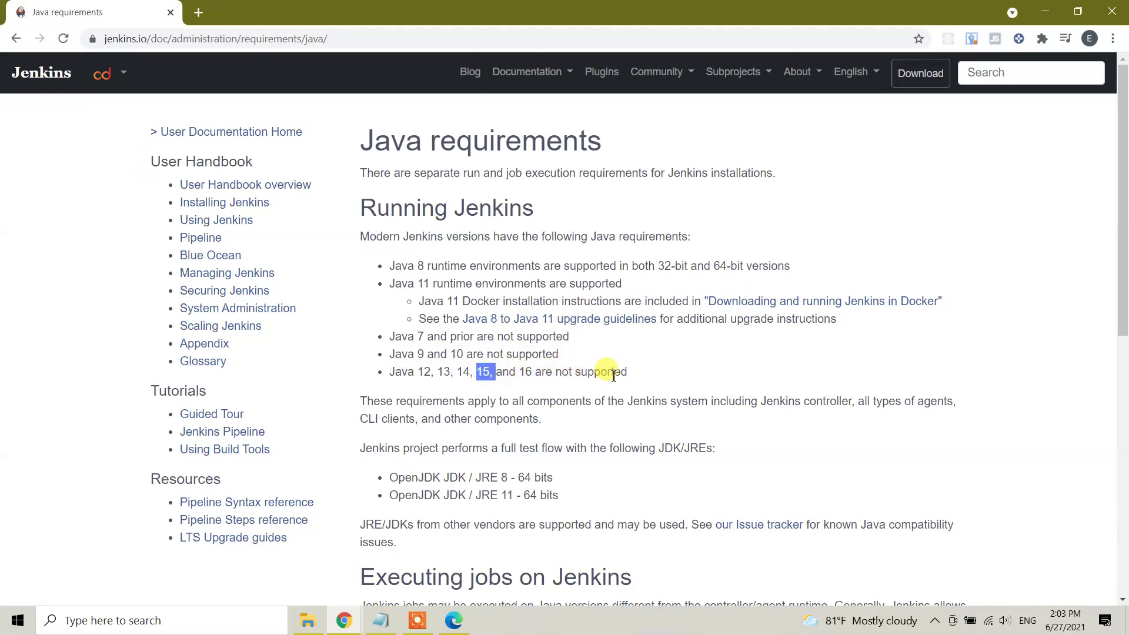
pyautogui.moveTo(390, 283); pyautogui.dragTo(482, 288)
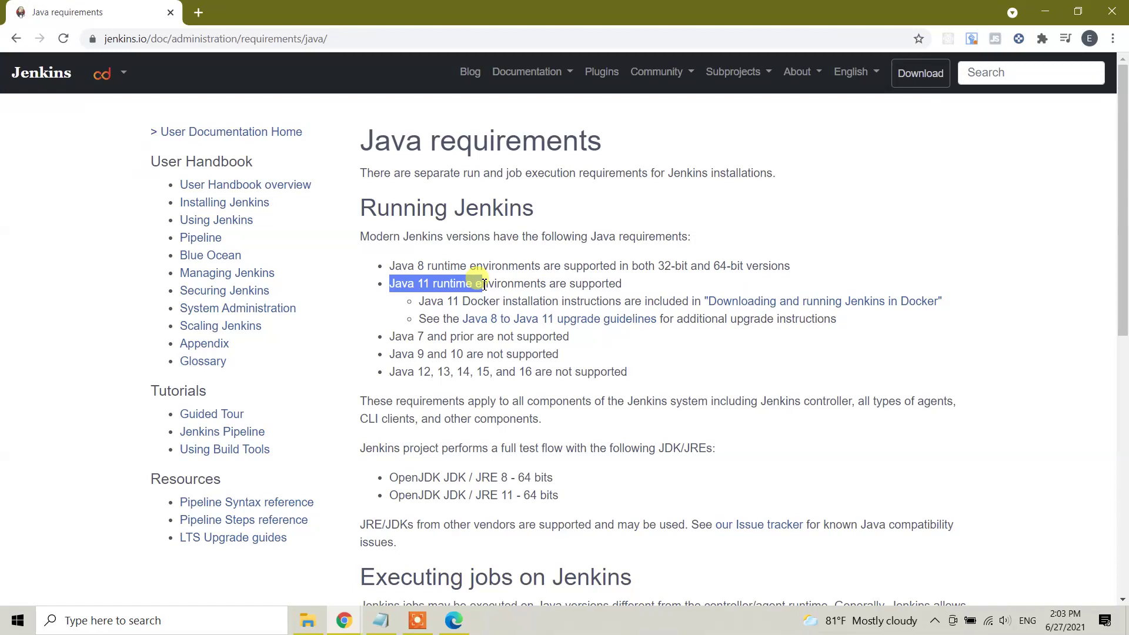
pyautogui.moveTo(392, 266); pyautogui.dragTo(418, 285)
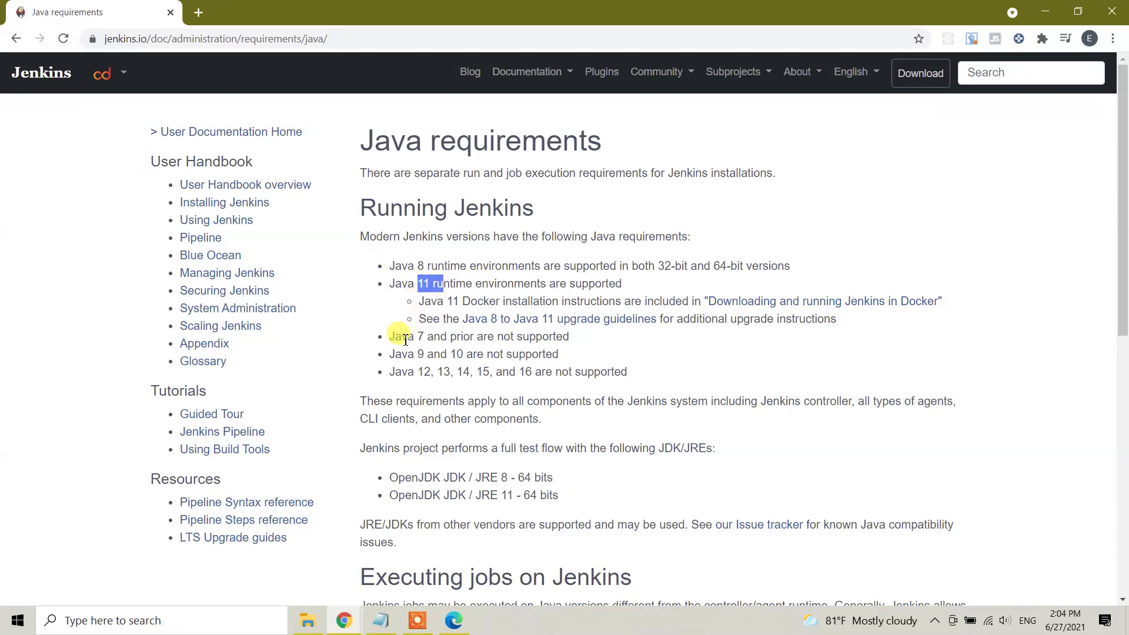
# - Open Command Prompt and check the installed Java version with java -version
pyautogui.click(156, 617)
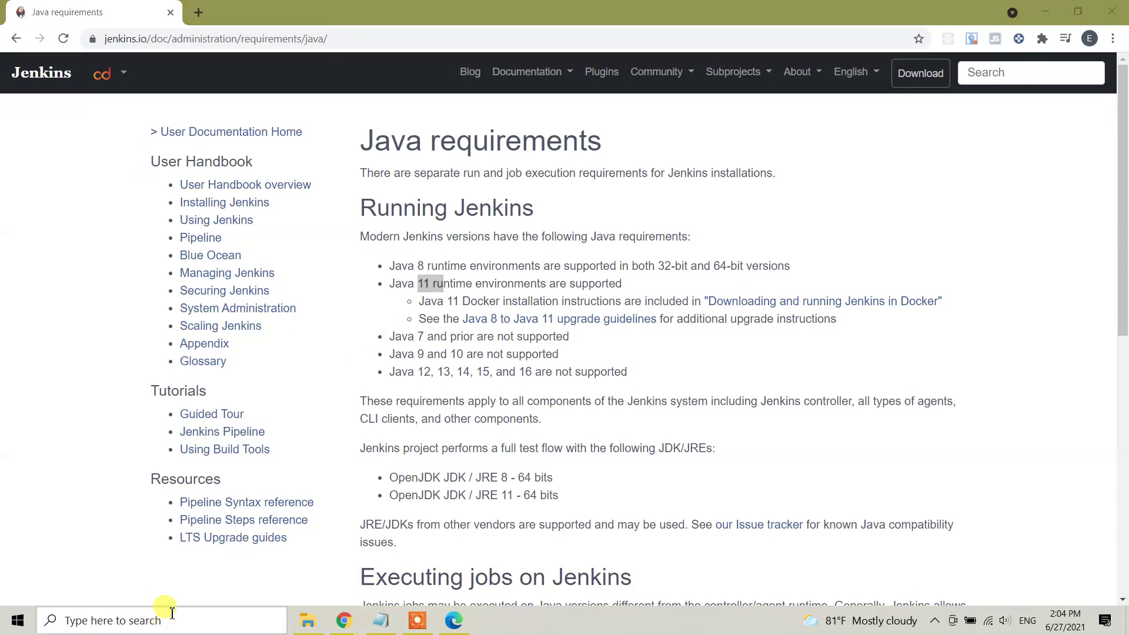
pyautogui.write('cm')
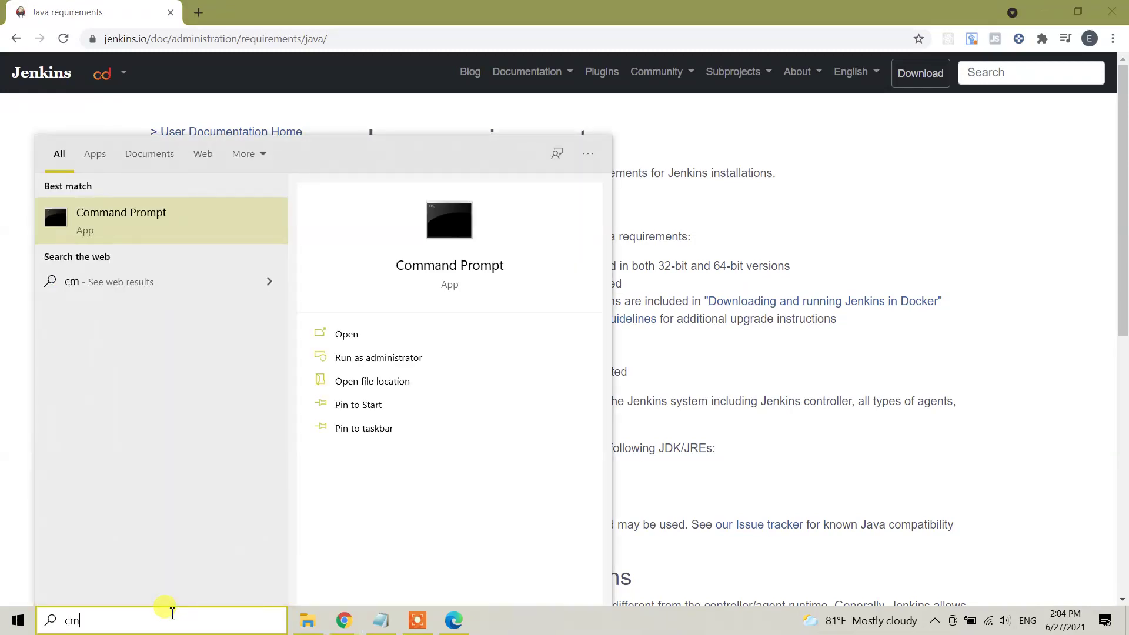
pyautogui.press('Return')
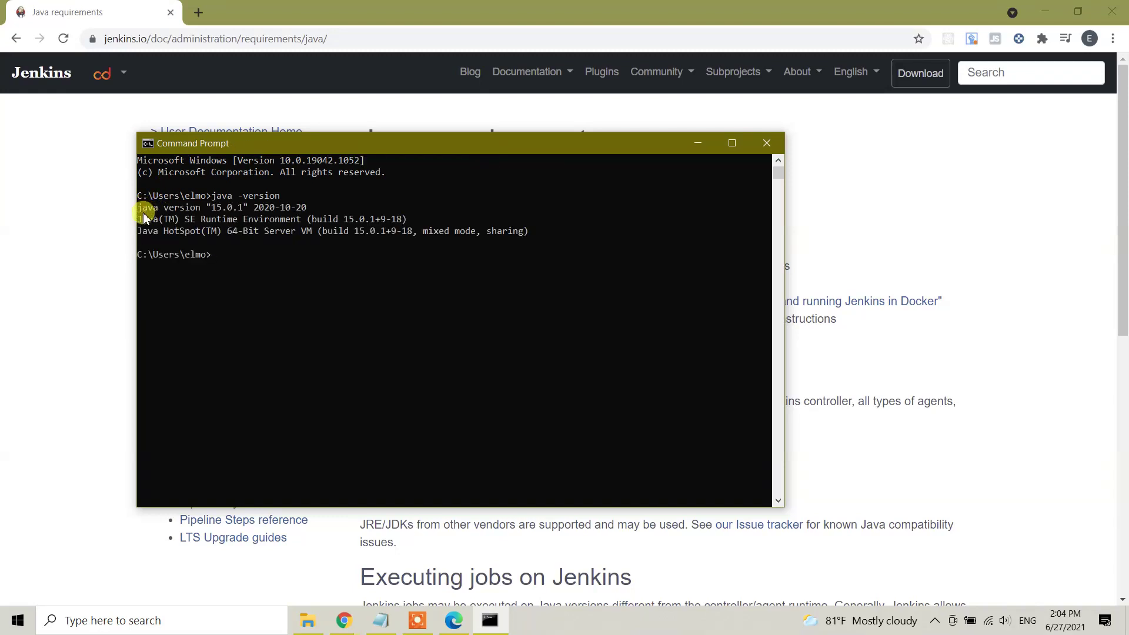
pyautogui.moveTo(139, 210); pyautogui.dragTo(220, 209)
pyautogui.click(343, 262)
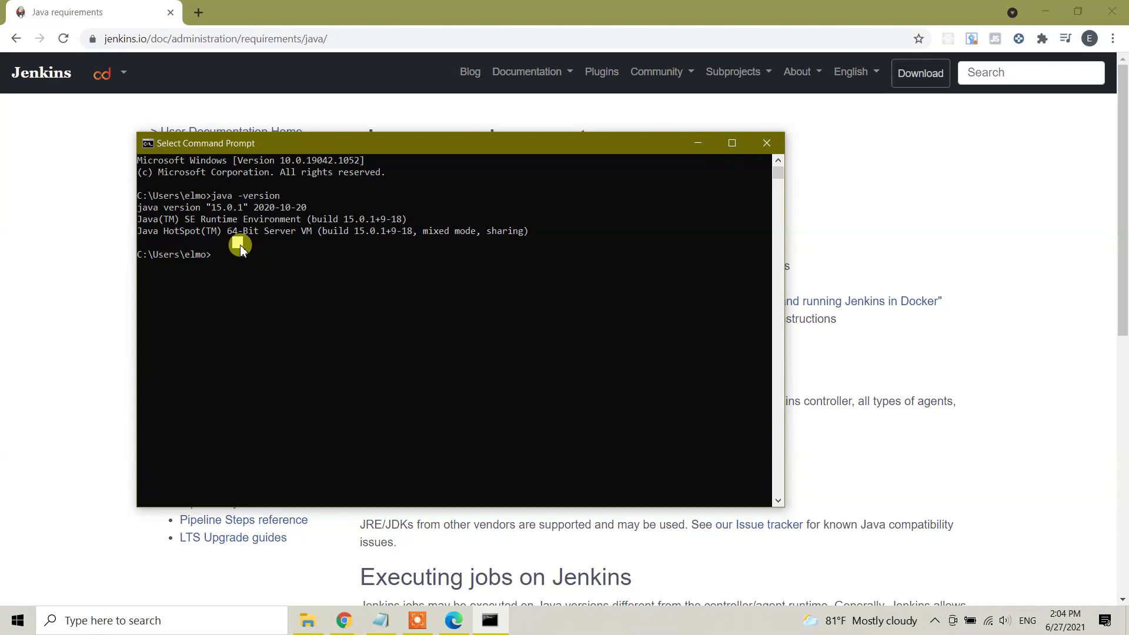
# - In a new Chrome tab, search Google for "java jdk 11" and open Oracle's Java SE Development Kit 11 downloads page
pyautogui.click(197, 12)
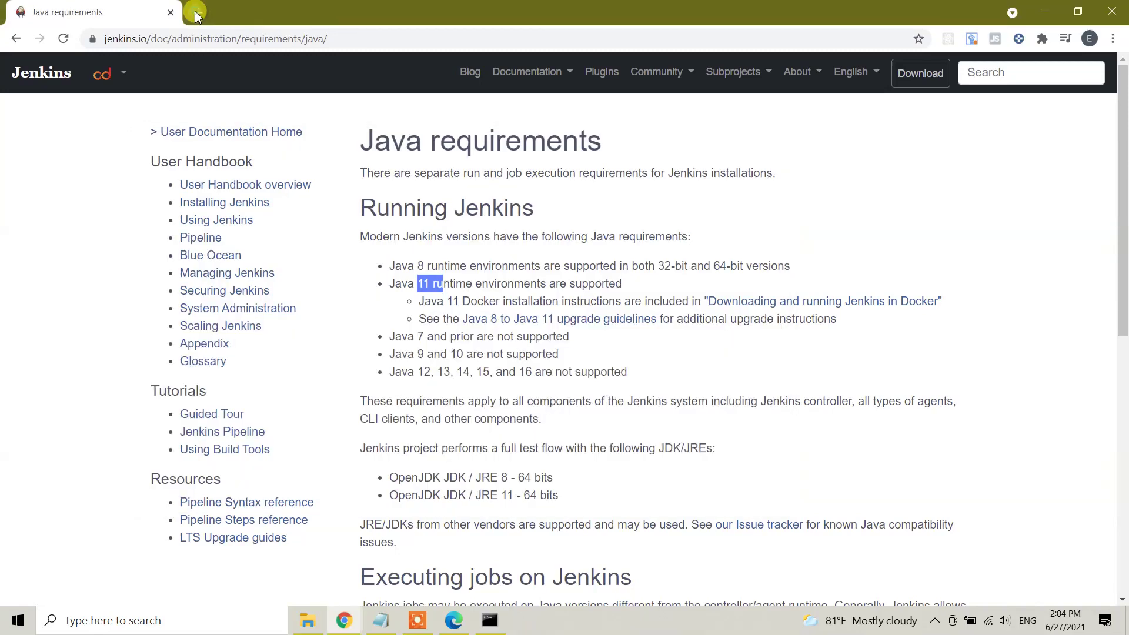
pyautogui.write('google.com')
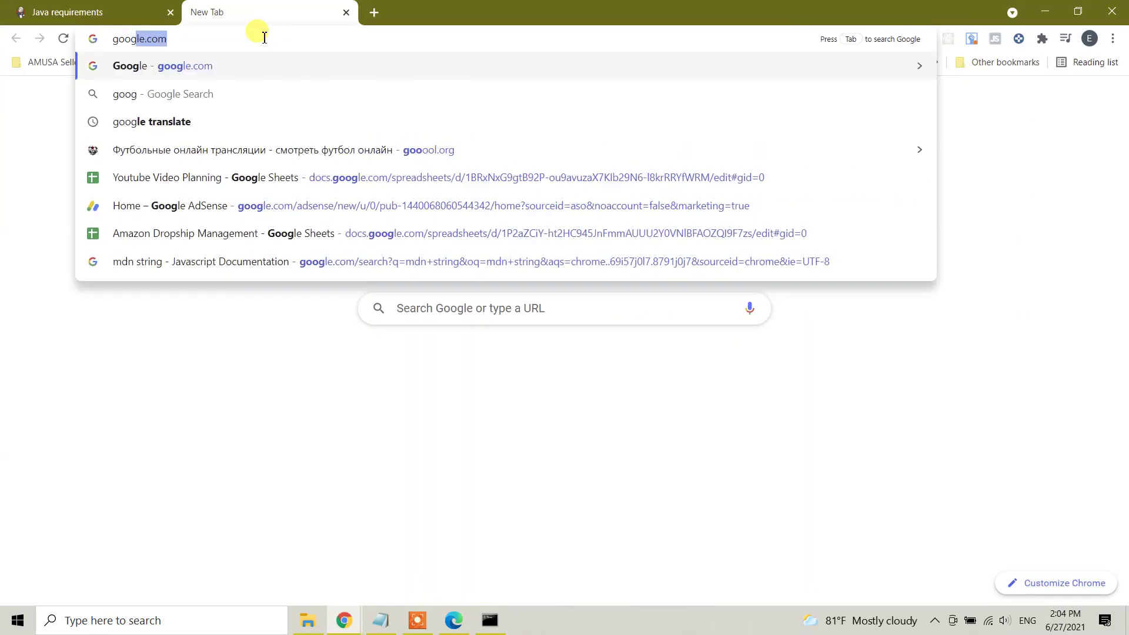
pyautogui.press('Return')
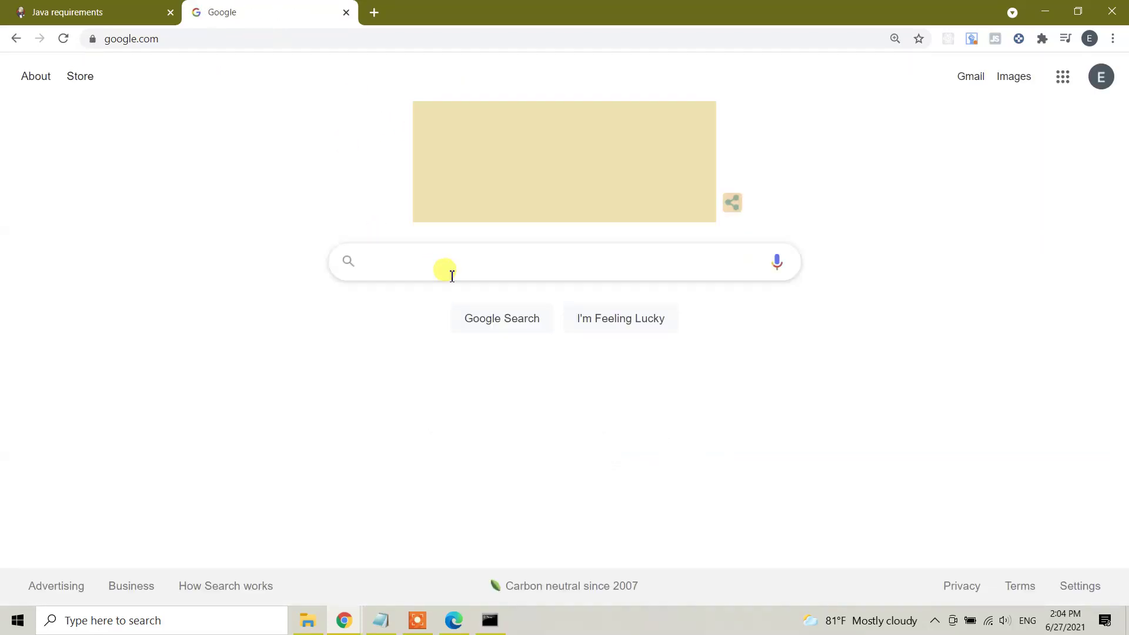
pyautogui.click(449, 271)
pyautogui.write('jav')
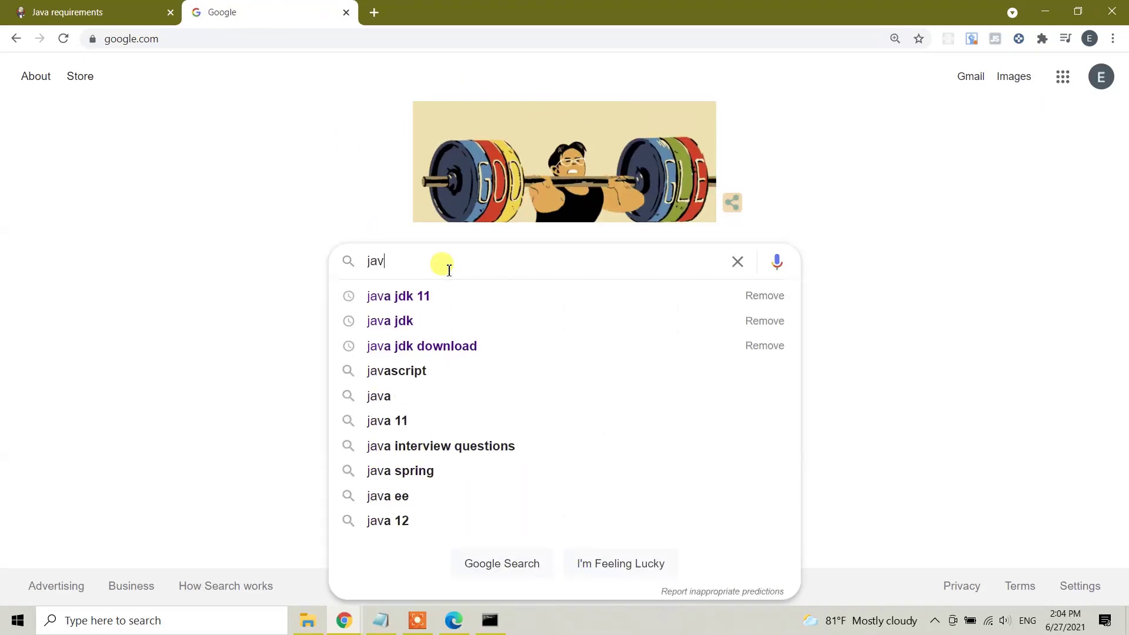
pyautogui.write('a jdk 11')
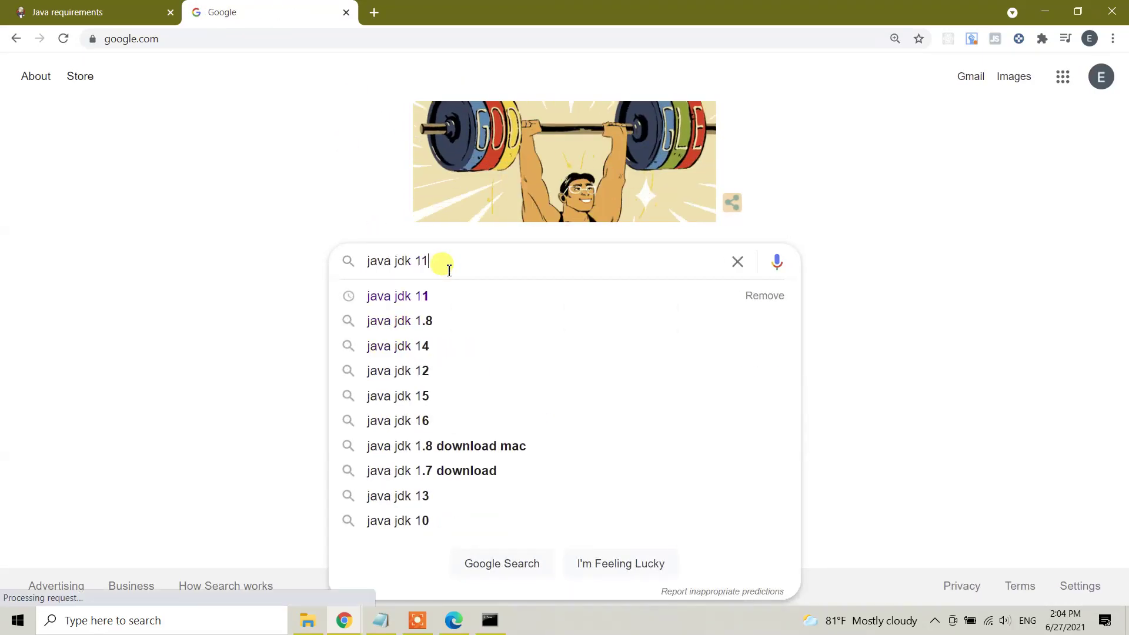
pyautogui.press('Return')
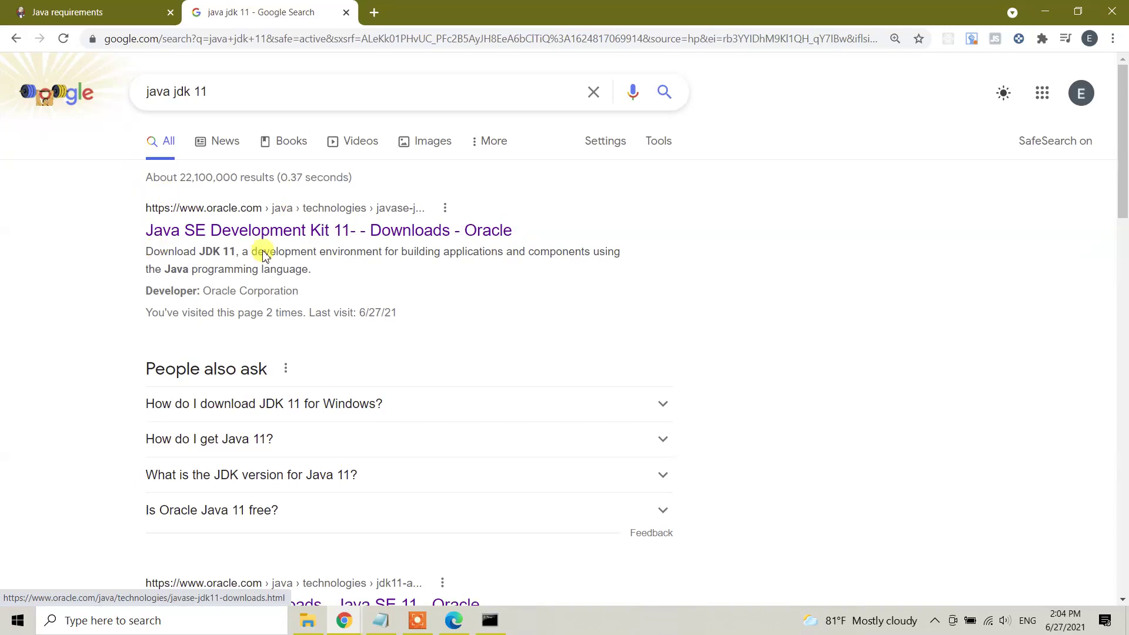
pyautogui.click(229, 230)
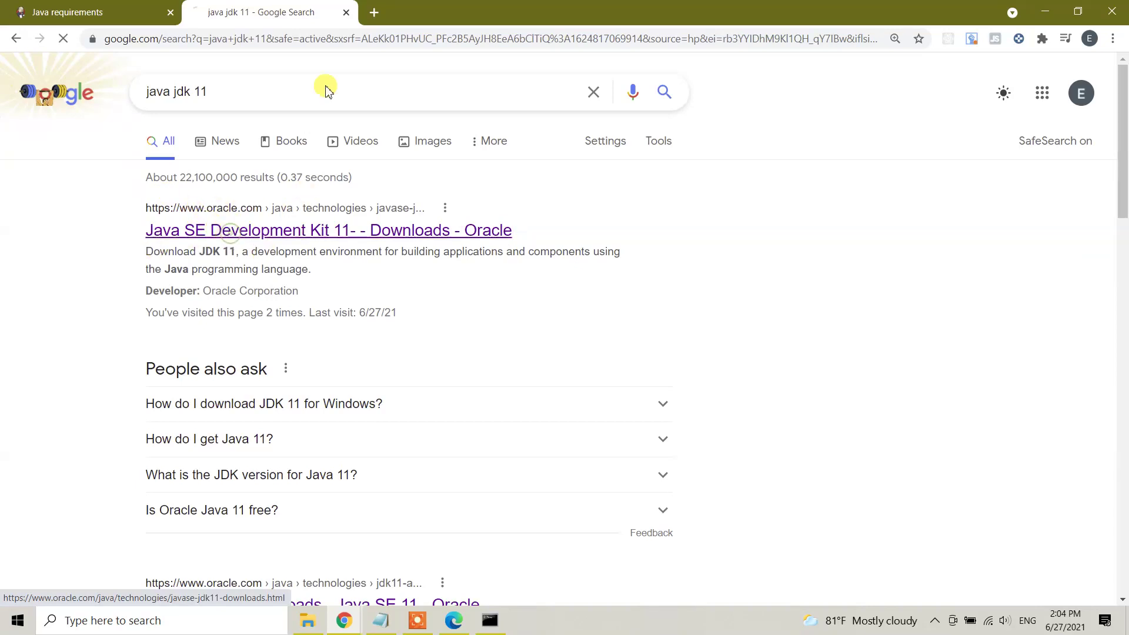
pyautogui.click(253, 37)
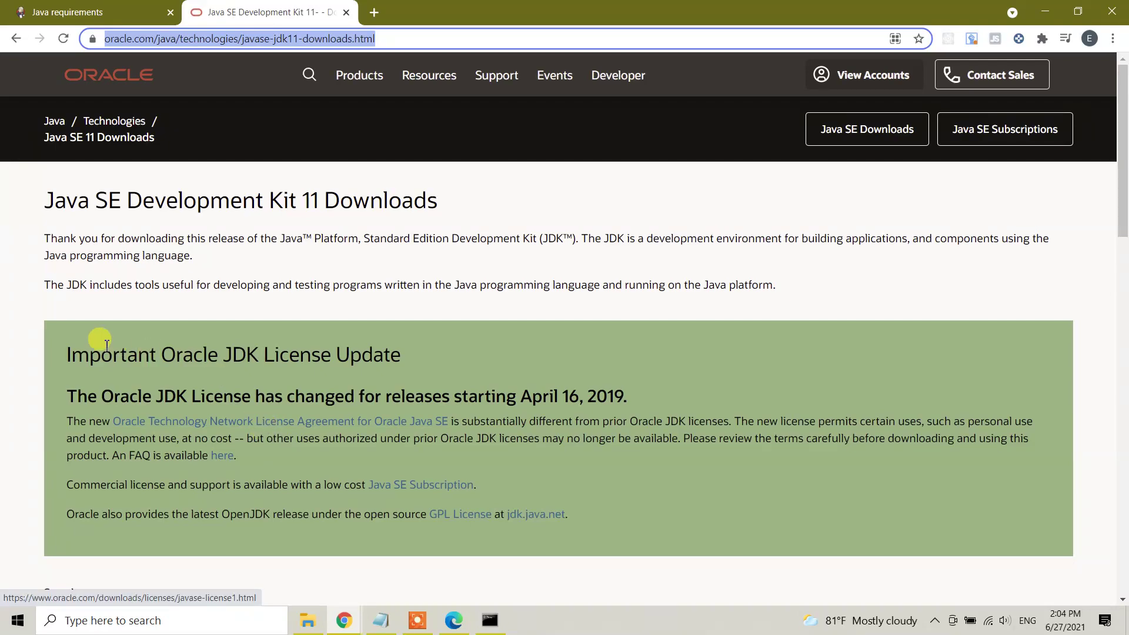
# - Accept the Oracle license agreement and download the Windows x64 Installer, jdk-11.0.11_windows-x64_bin.exe
pyautogui.scroll(-10, 103, 347)
pyautogui.scroll(-1, 112, 371)
pyautogui.scroll(2, 112, 371)
pyautogui.scroll(-4, 112, 371)
pyautogui.scroll(-2, 112, 373)
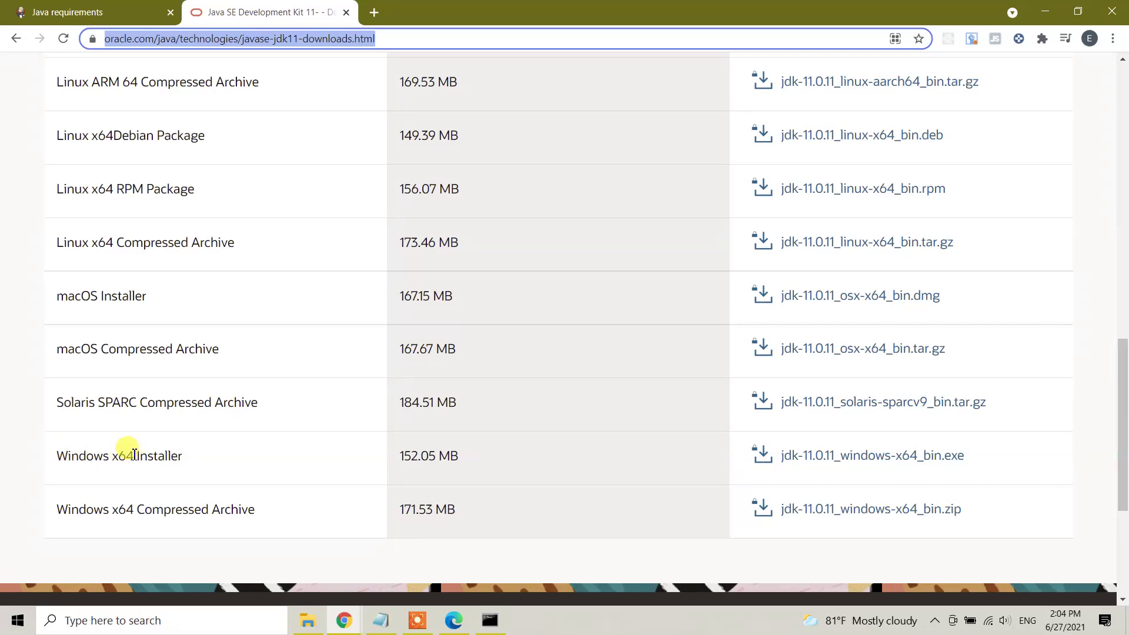
pyautogui.click(797, 459)
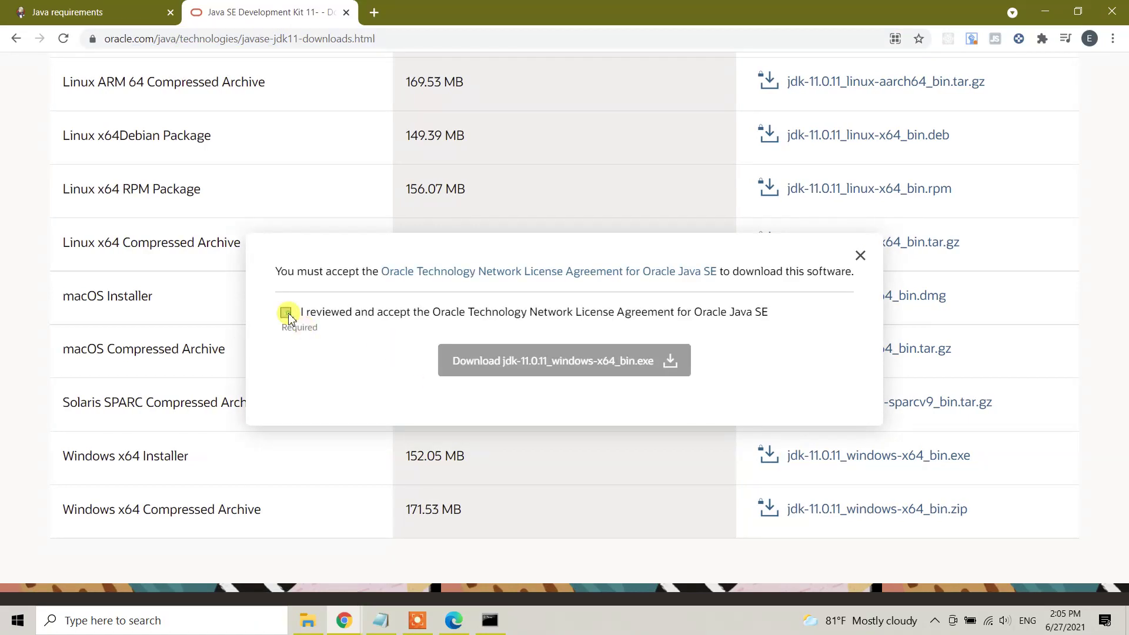
pyautogui.click(286, 312)
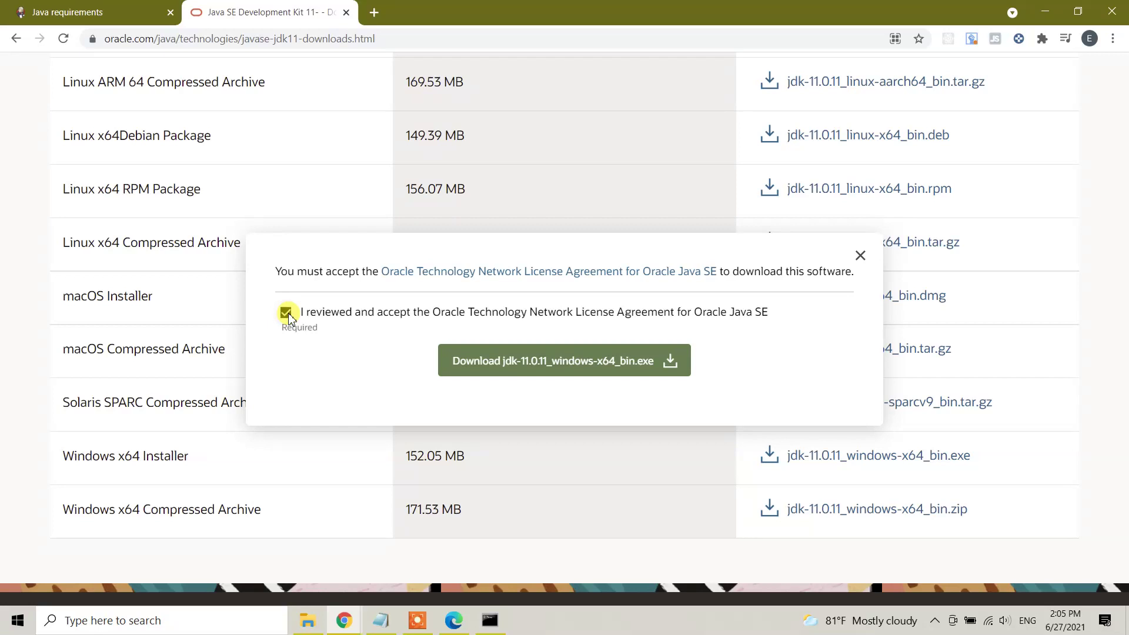
pyautogui.click(550, 373)
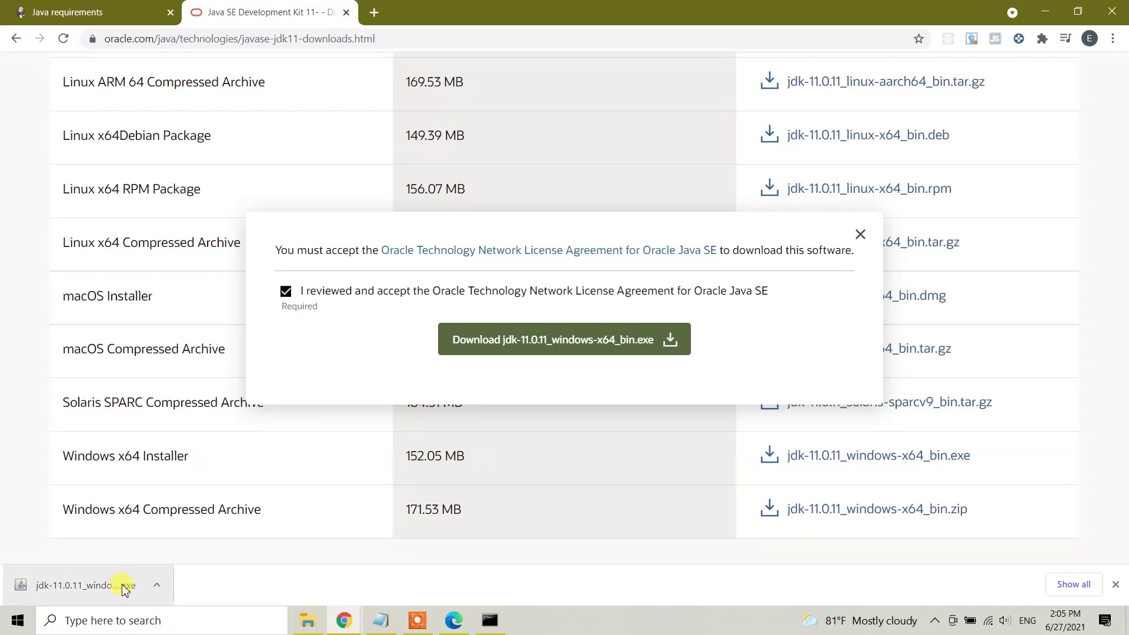
# - Run the downloaded JDK 11.0.11 installer, minimize the other windows, and complete setup with the default features and install folder
pyautogui.click(82, 588)
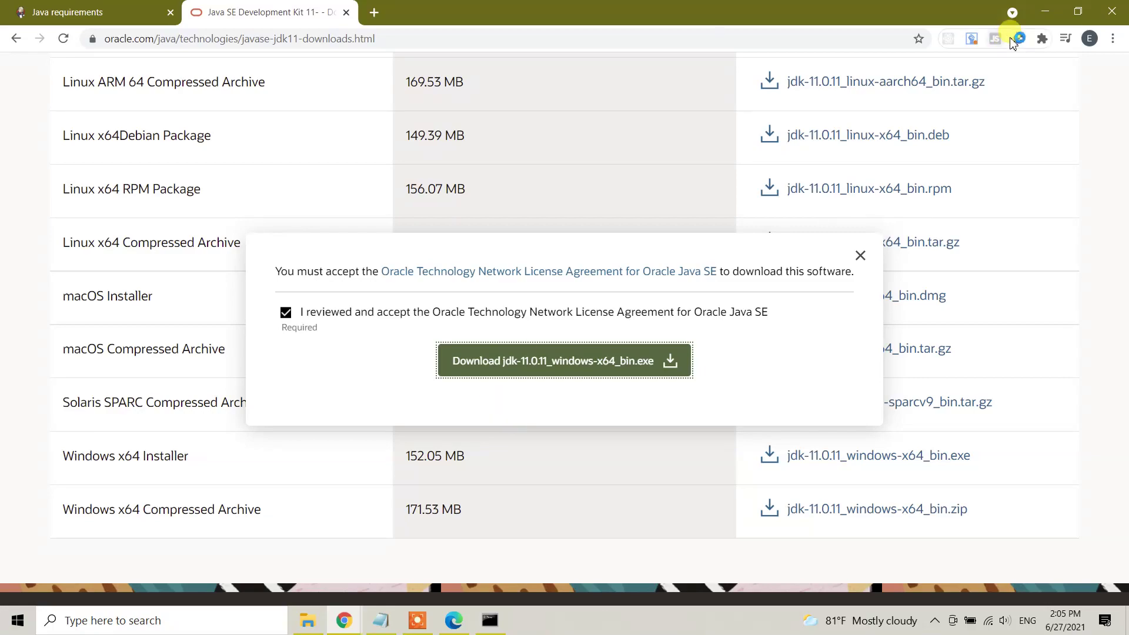
pyautogui.click(1045, 12)
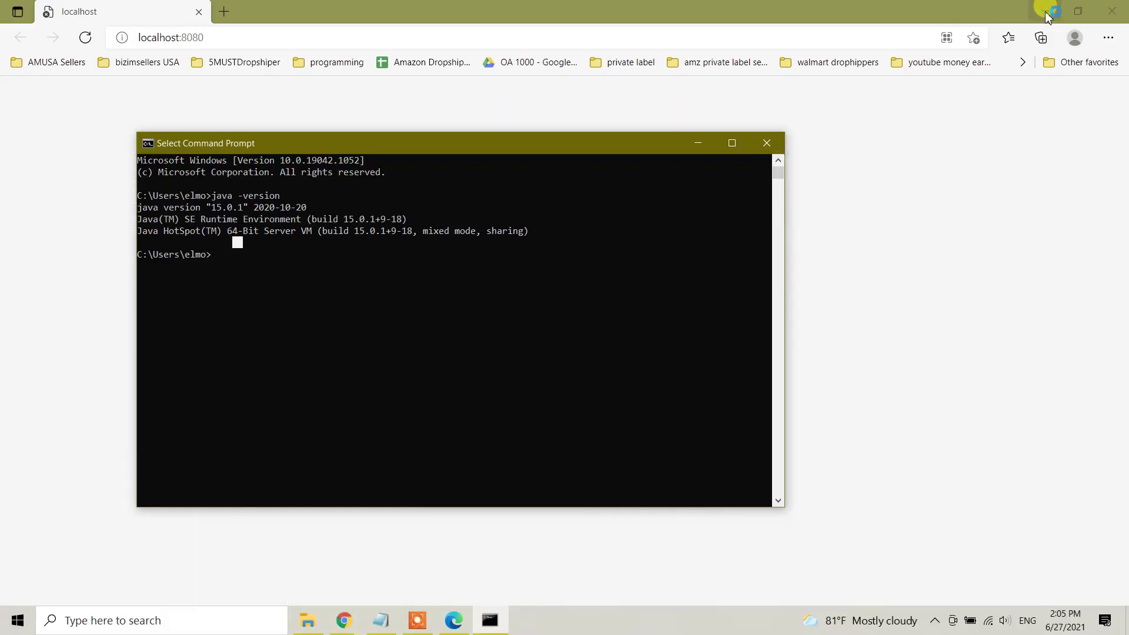
pyautogui.click(699, 143)
pyautogui.click(1046, 12)
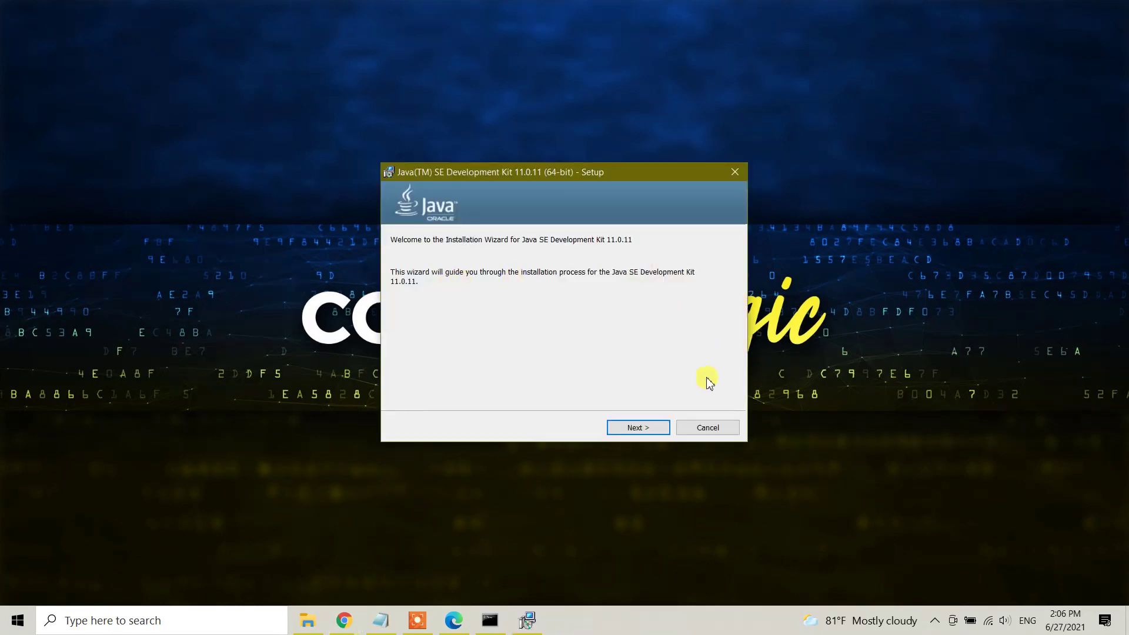
pyautogui.click(650, 433)
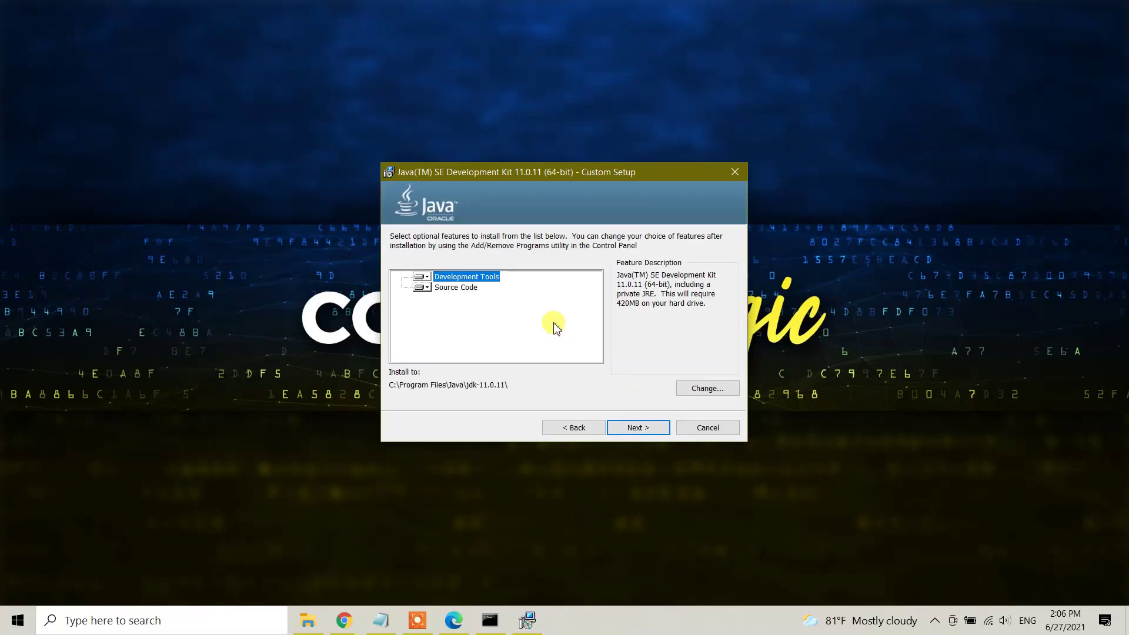
pyautogui.click(642, 428)
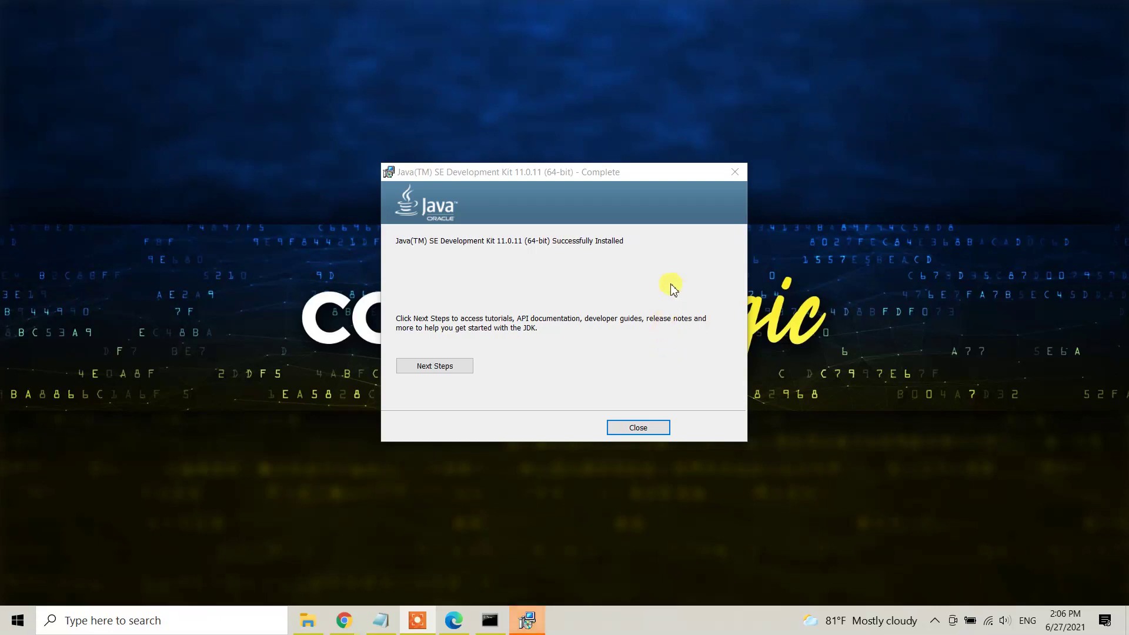
pyautogui.click(630, 428)
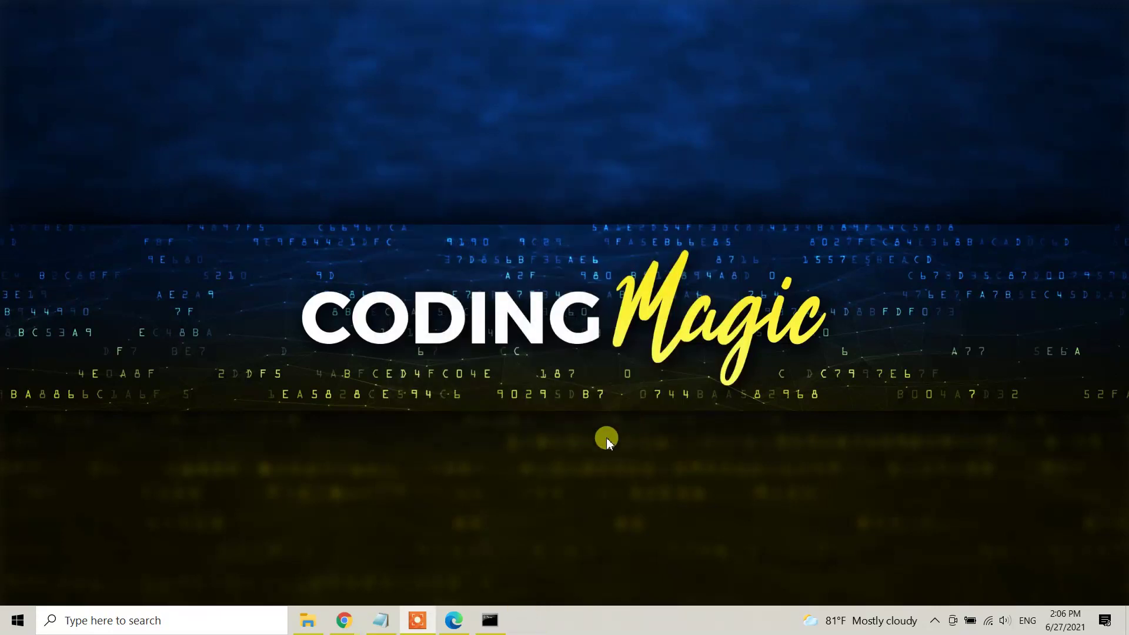
# - Close the old Command Prompt, open a fresh one and run java -version to recheck the active Java version
pyautogui.click(491, 619)
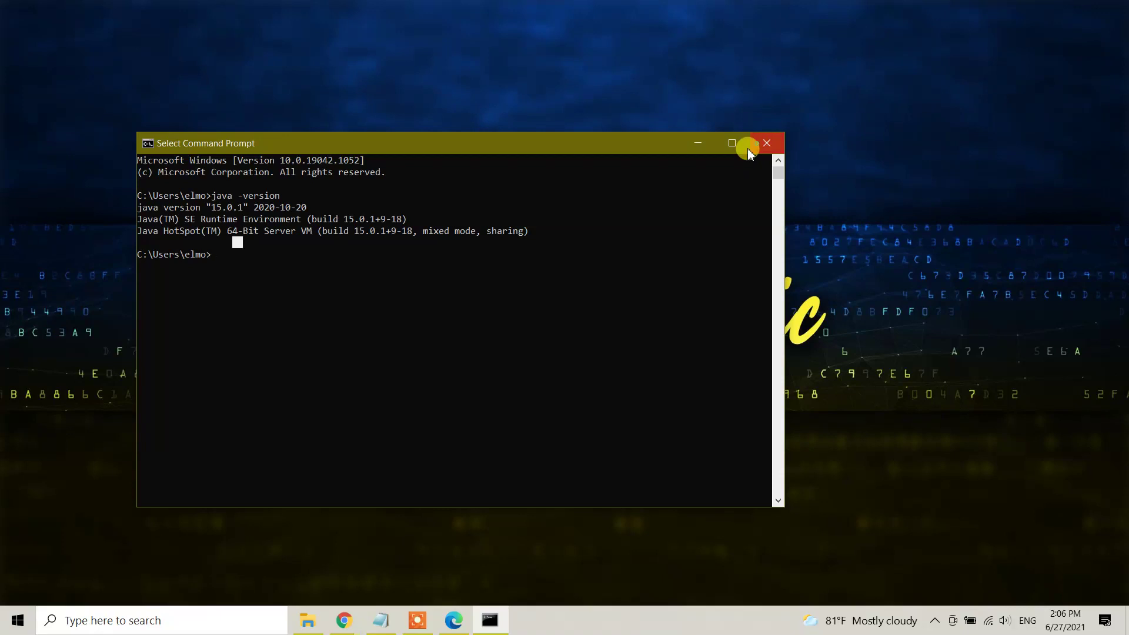
pyautogui.click(752, 146)
pyautogui.click(96, 620)
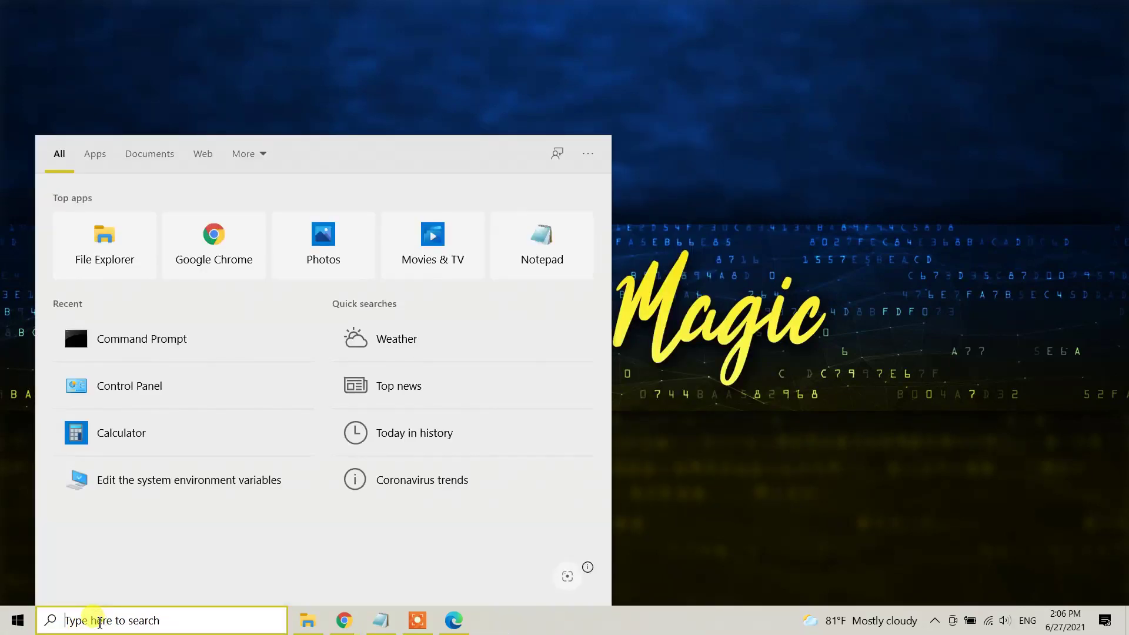
pyautogui.write('cmd')
pyautogui.click(54, 198)
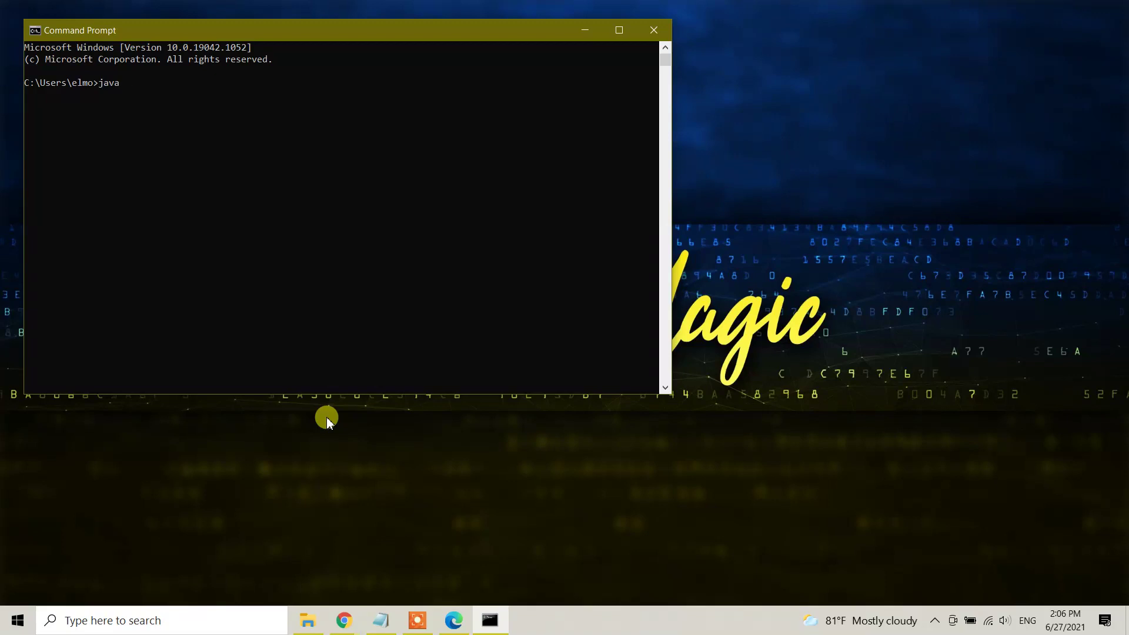
pyautogui.write('java -version')
pyautogui.press('Return')
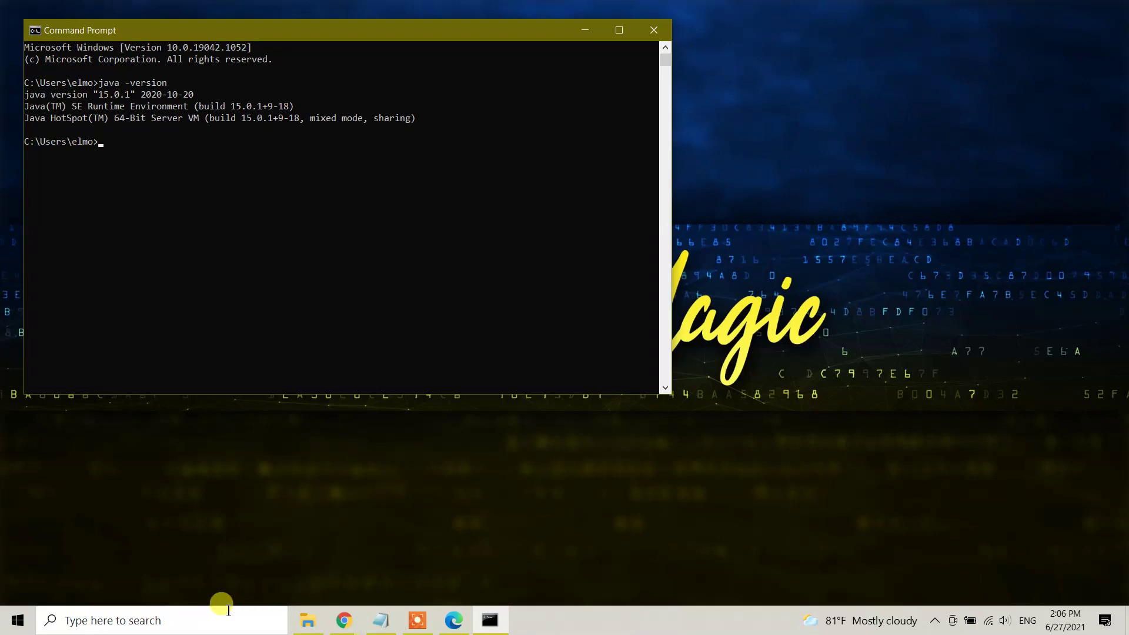
# - Open the system environment variables settings from Windows search and move the System Properties window clear of the command output
pyautogui.click(182, 626)
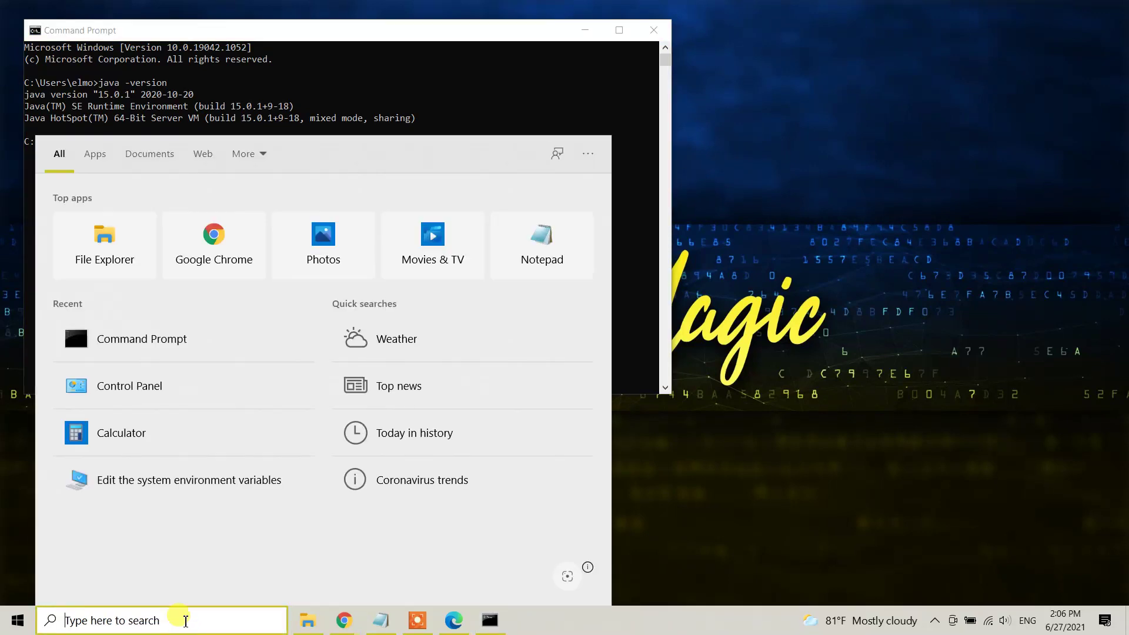
pyautogui.write('env')
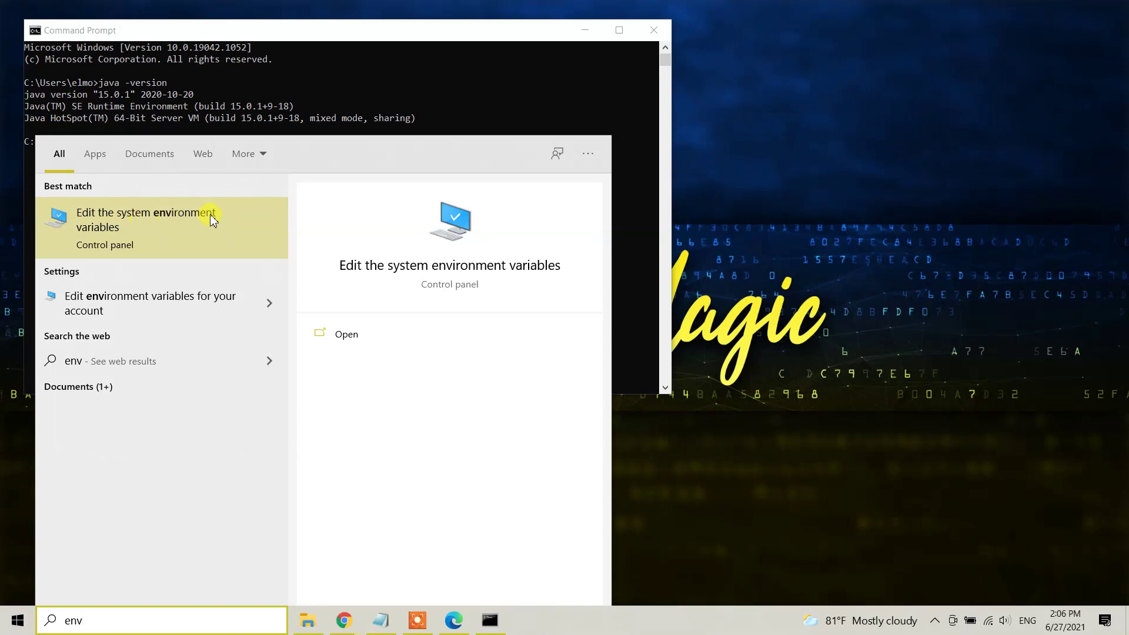
pyautogui.click(148, 222)
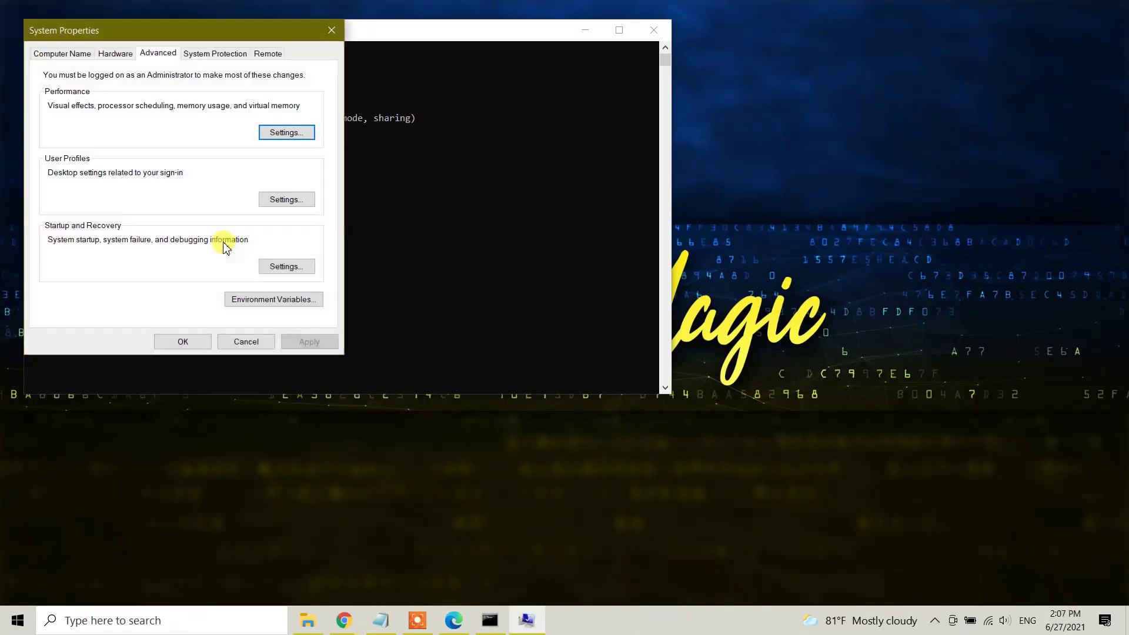
pyautogui.moveTo(209, 30); pyautogui.dragTo(334, 71)
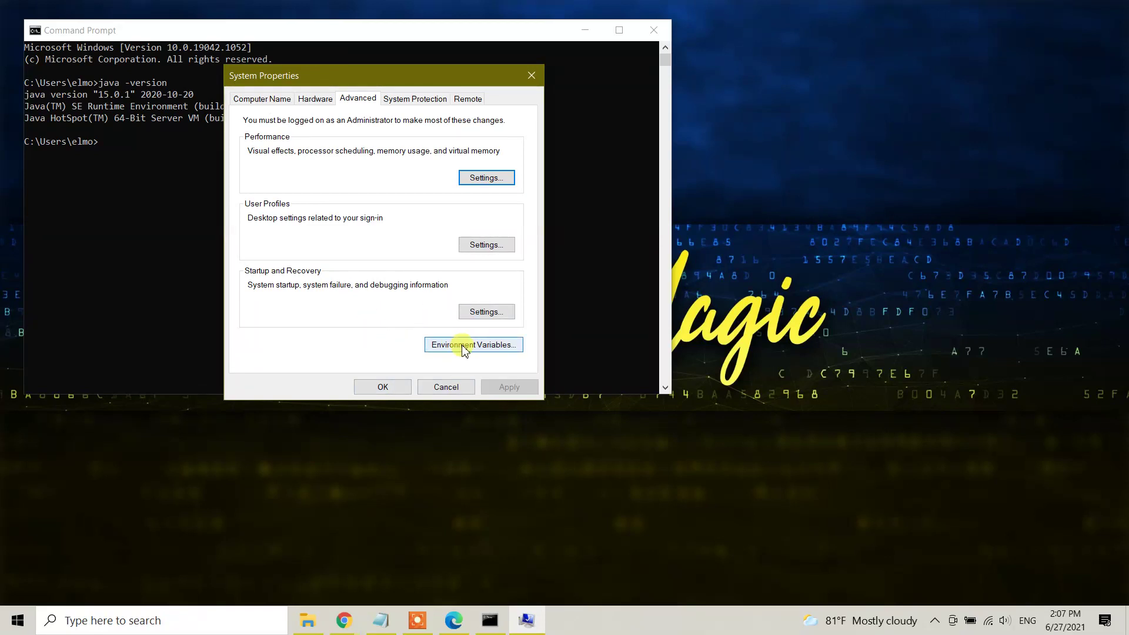
# - Open the environment variables and delete the C:\Program Files\Java\jdk-15.0.1\bin entry from the system Path variable
pyautogui.click(486, 348)
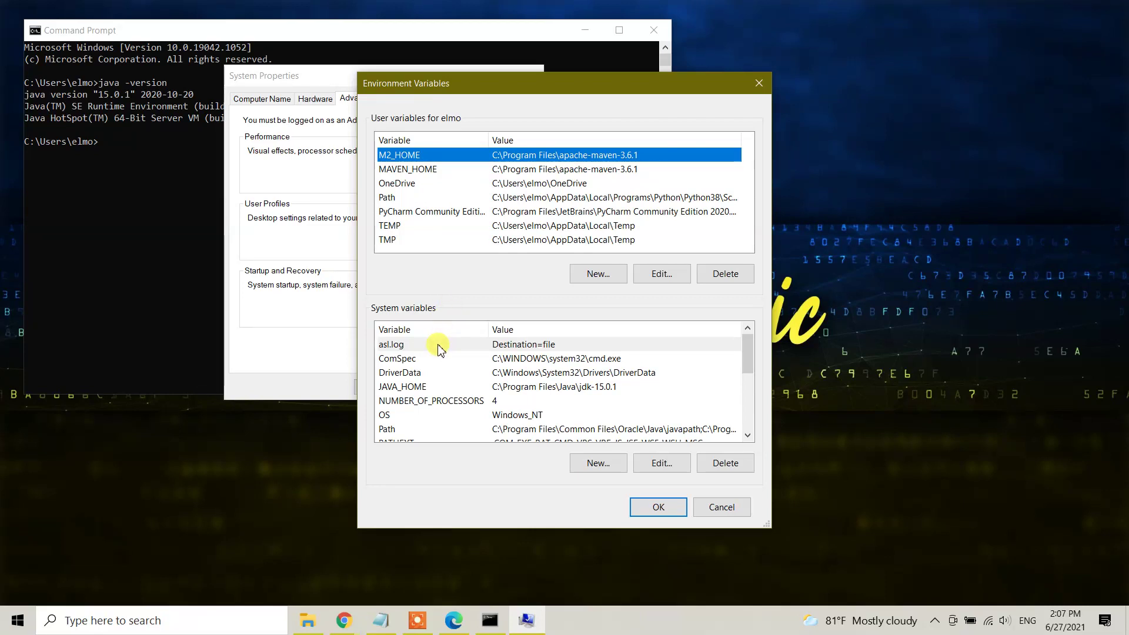
pyautogui.scroll(-2, 441, 352)
pyautogui.scroll(1, 440, 360)
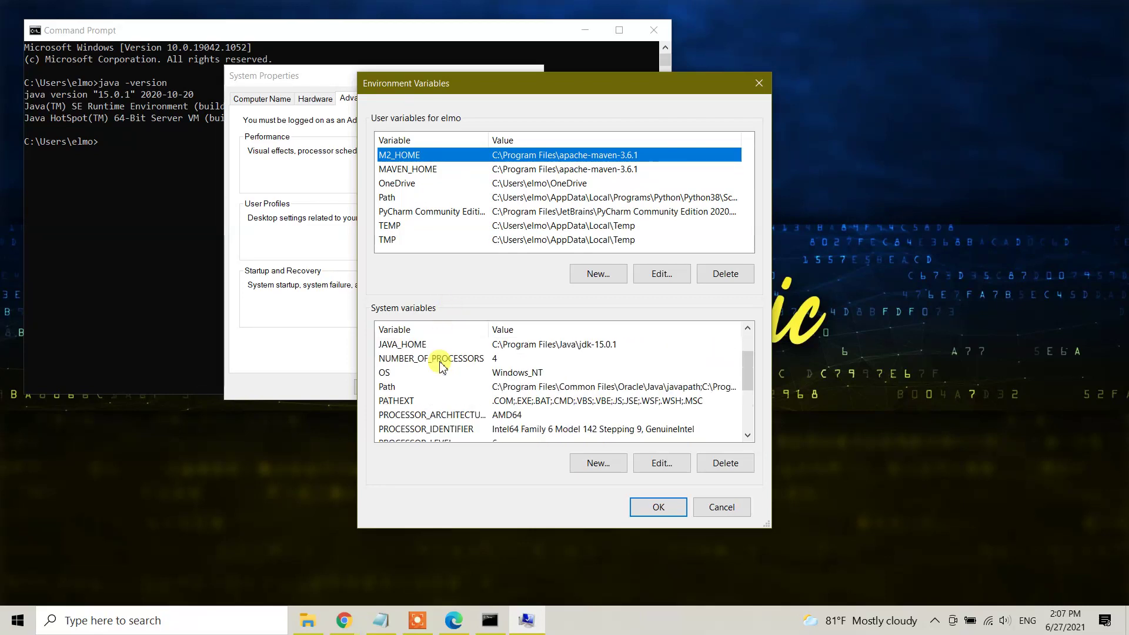
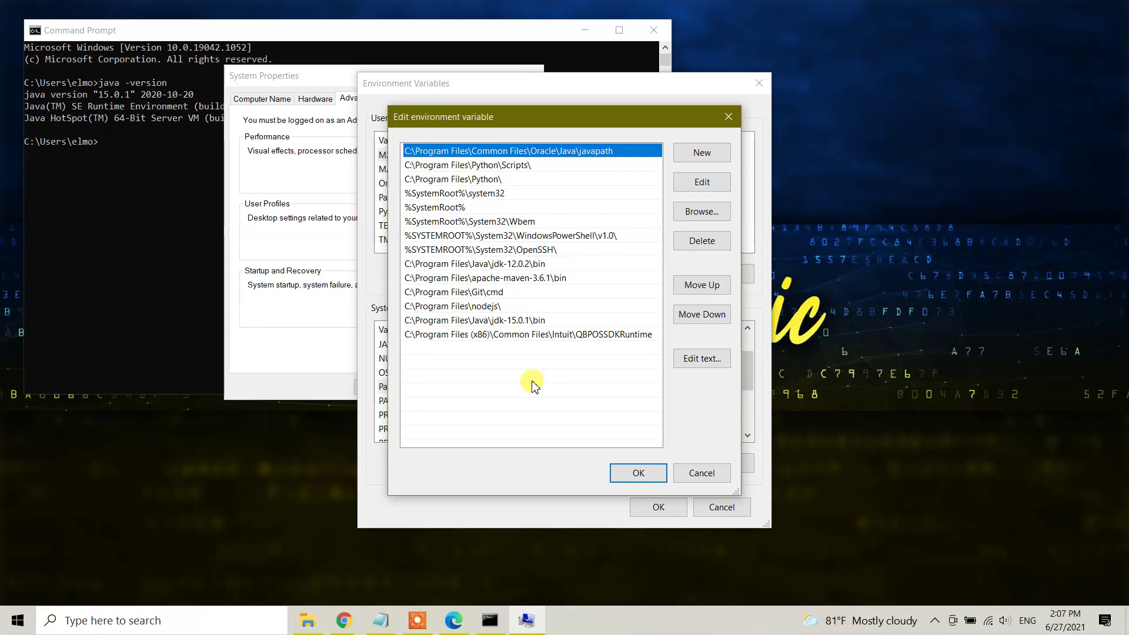
pyautogui.click(430, 320)
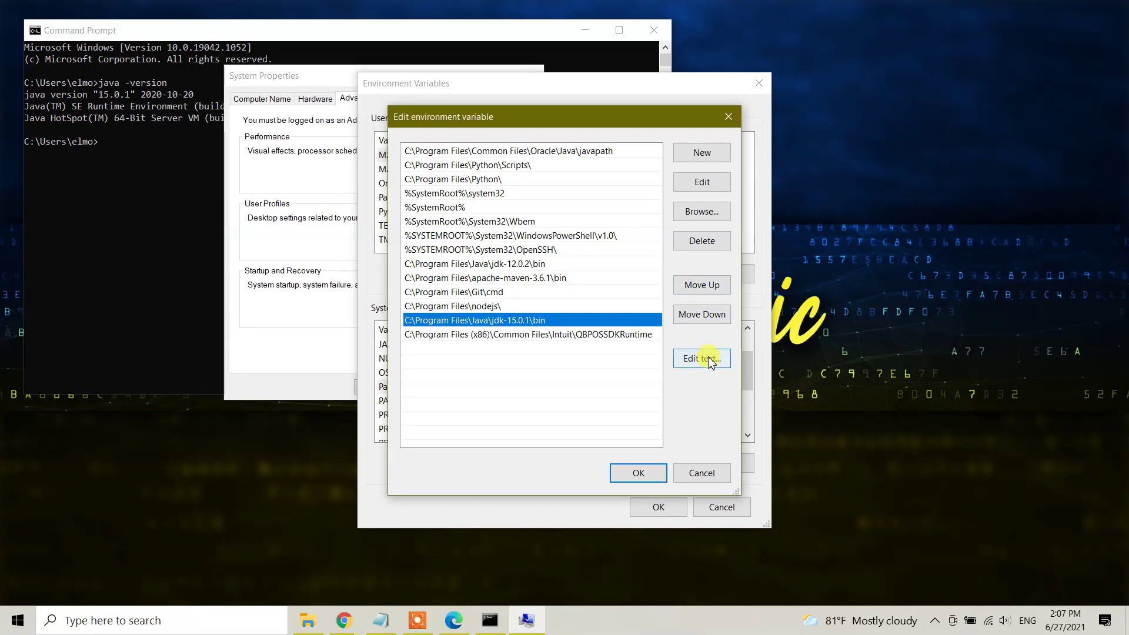
pyautogui.click(696, 247)
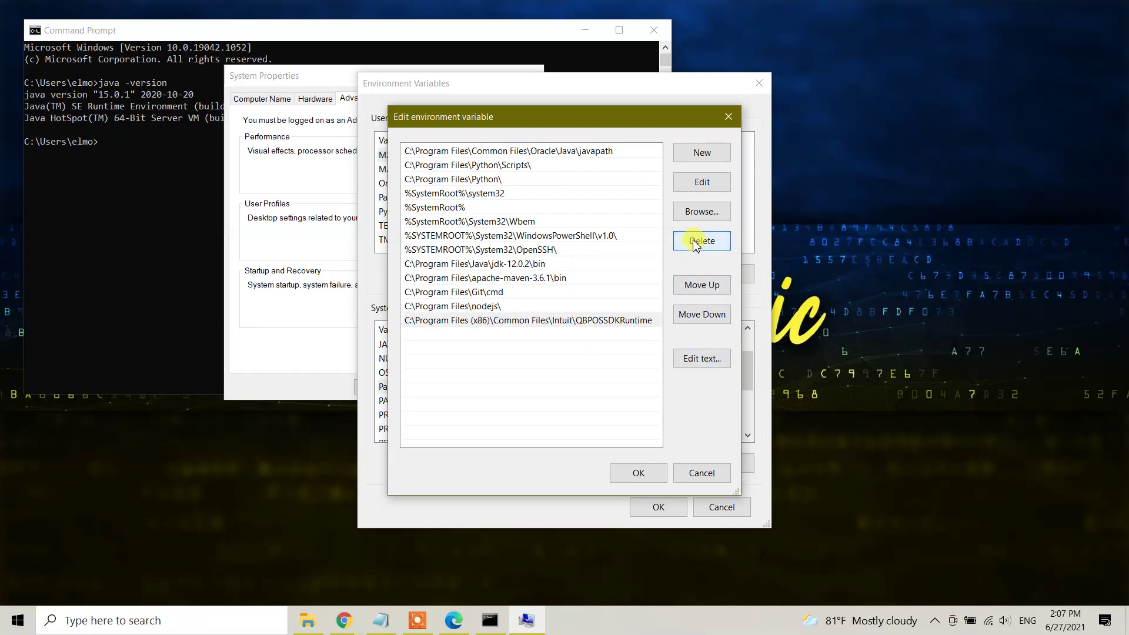
# - Browse in File Explorer to C:\Program Files\Java\jdk-11.0.11\bin and copy the folder's full path
pyautogui.click(307, 620)
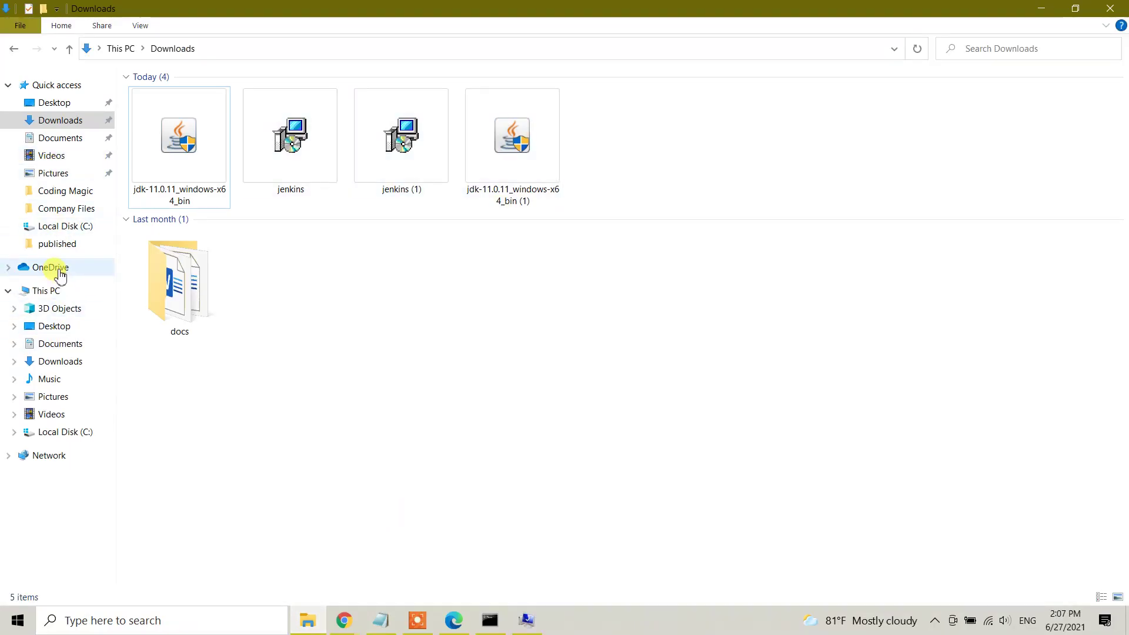
pyautogui.click(57, 290)
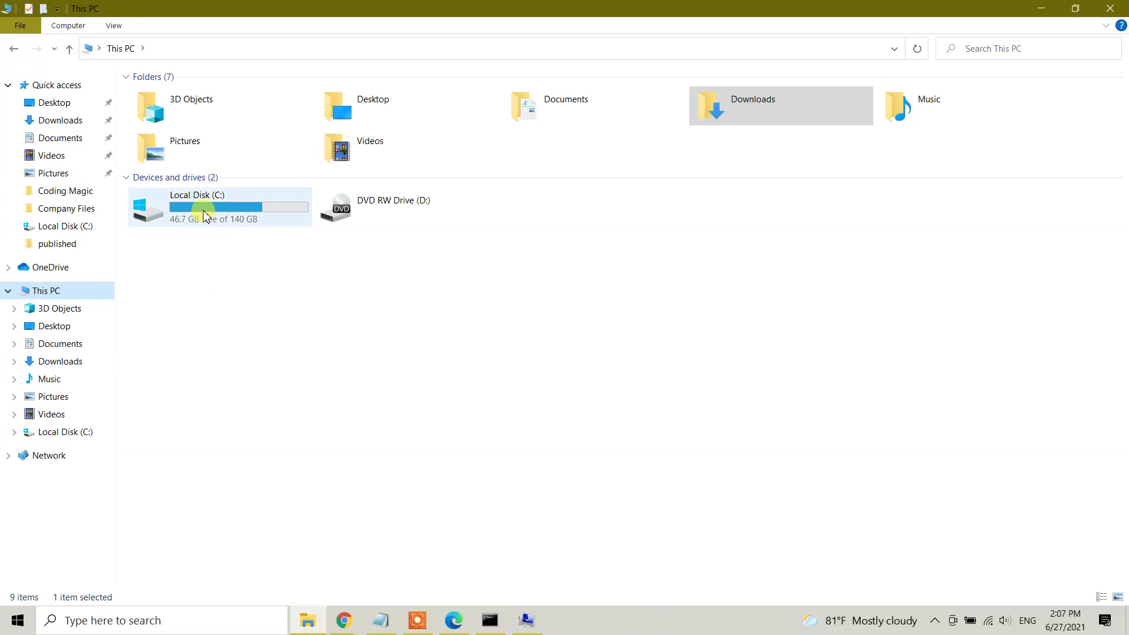
pyautogui.doubleClick(202, 210)
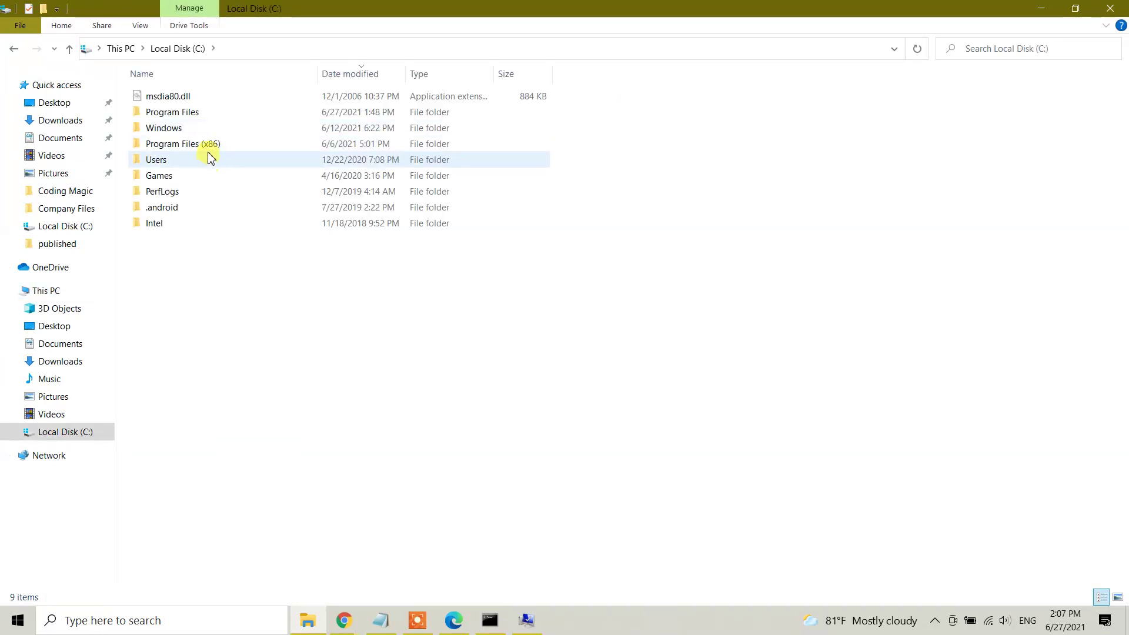
pyautogui.doubleClick(176, 112)
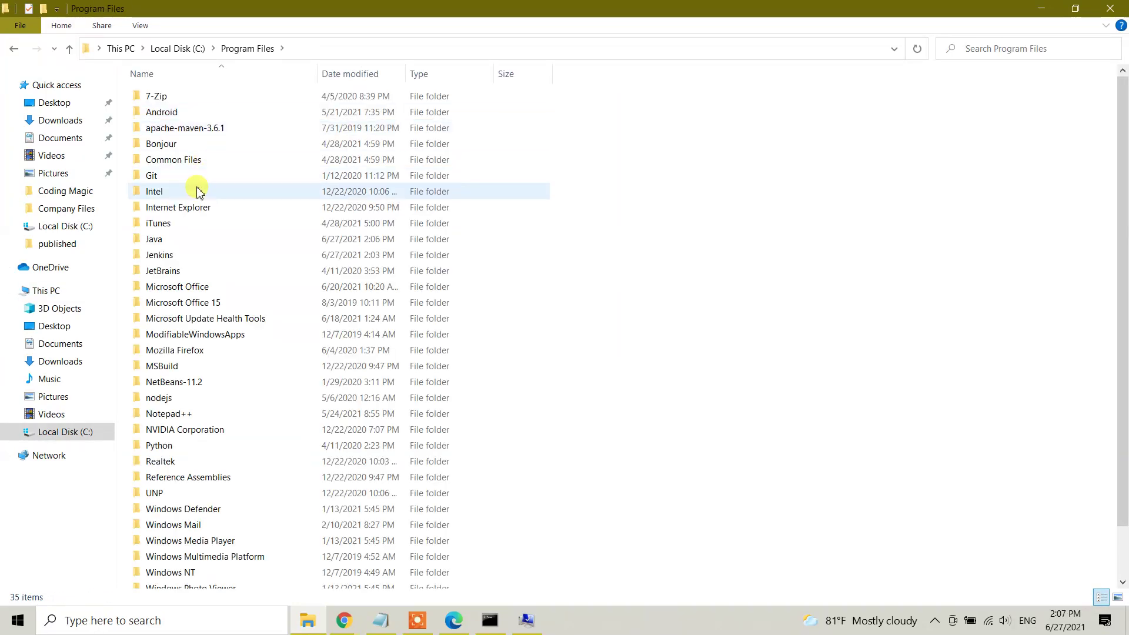
pyautogui.doubleClick(187, 243)
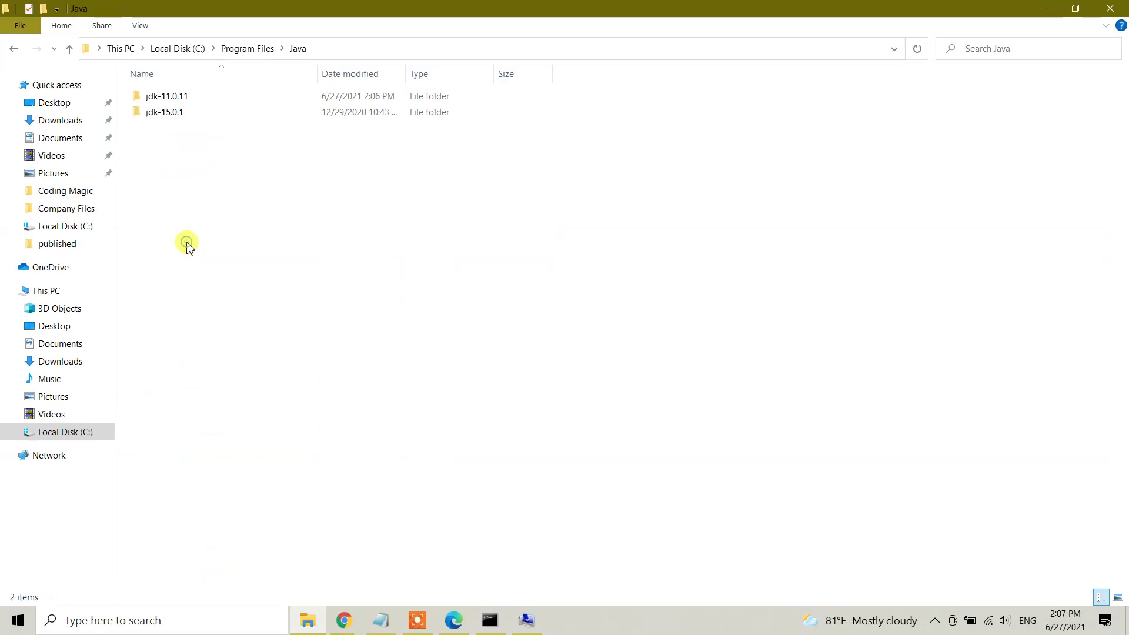
pyautogui.click(165, 102)
pyautogui.doubleClick(165, 101)
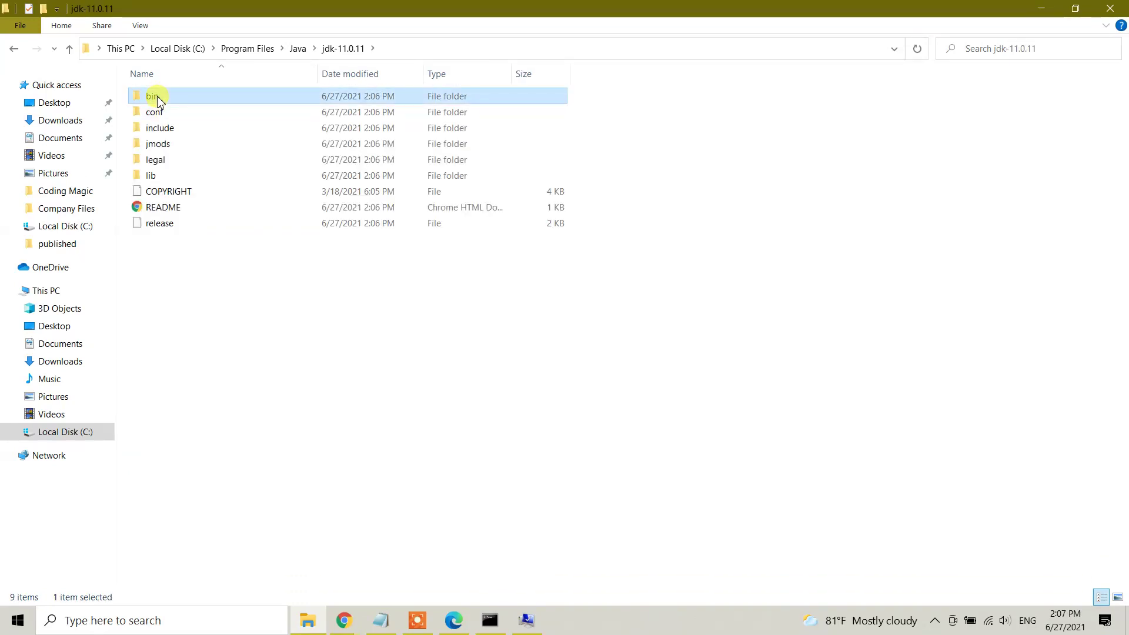
pyautogui.doubleClick(155, 100)
pyautogui.click(88, 47)
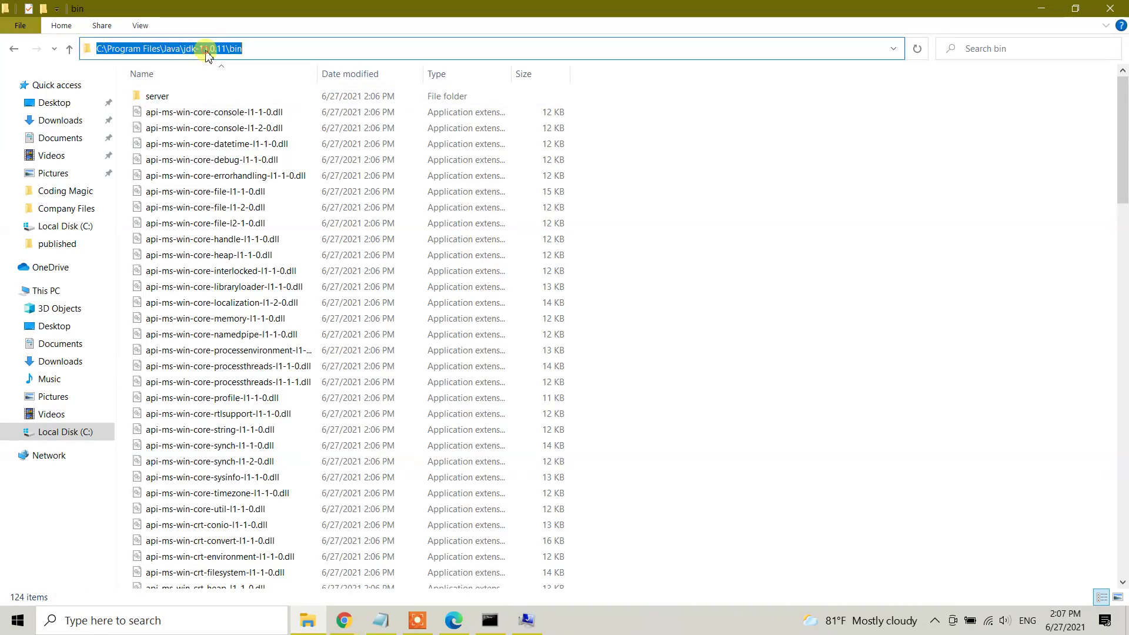
pyautogui.rightClick(207, 52)
pyautogui.click(257, 91)
# - Return to the system Path variable, add C:\Program Files\Java\jdk-11.0.11\bin as a new entry and confirm the edit
pyautogui.click(529, 628)
pyautogui.click(553, 338)
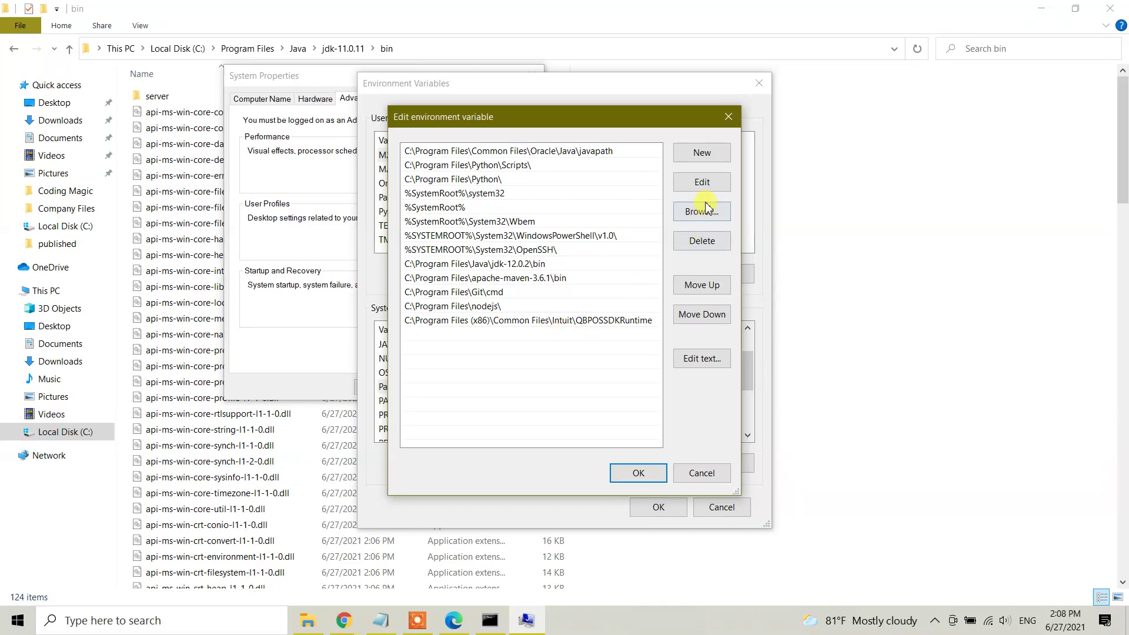
pyautogui.click(711, 154)
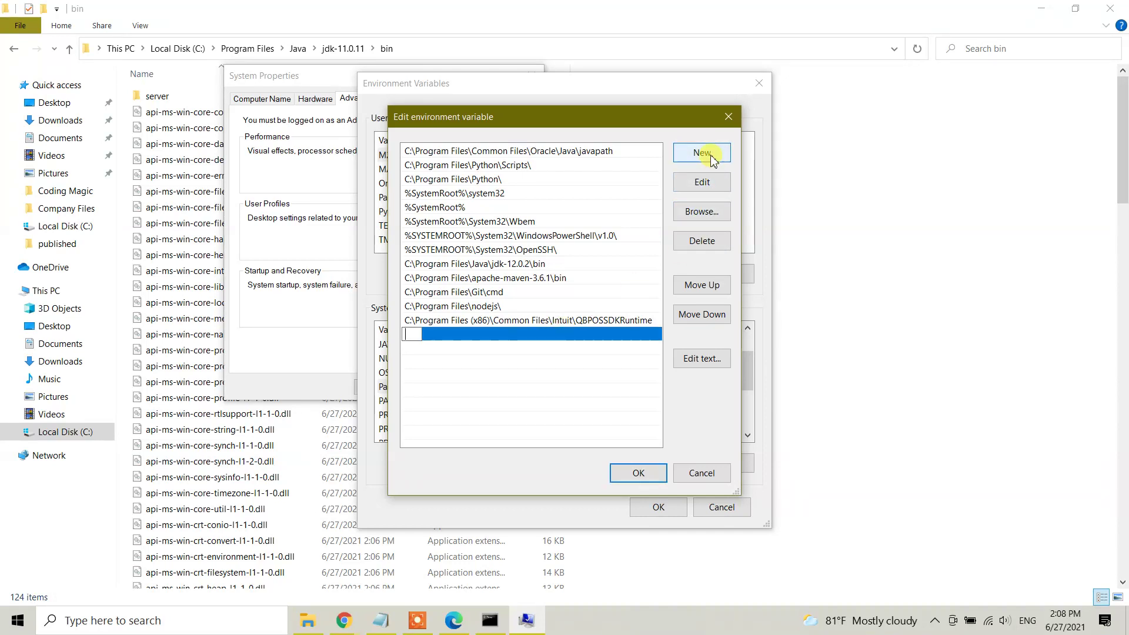
pyautogui.rightClick(413, 336)
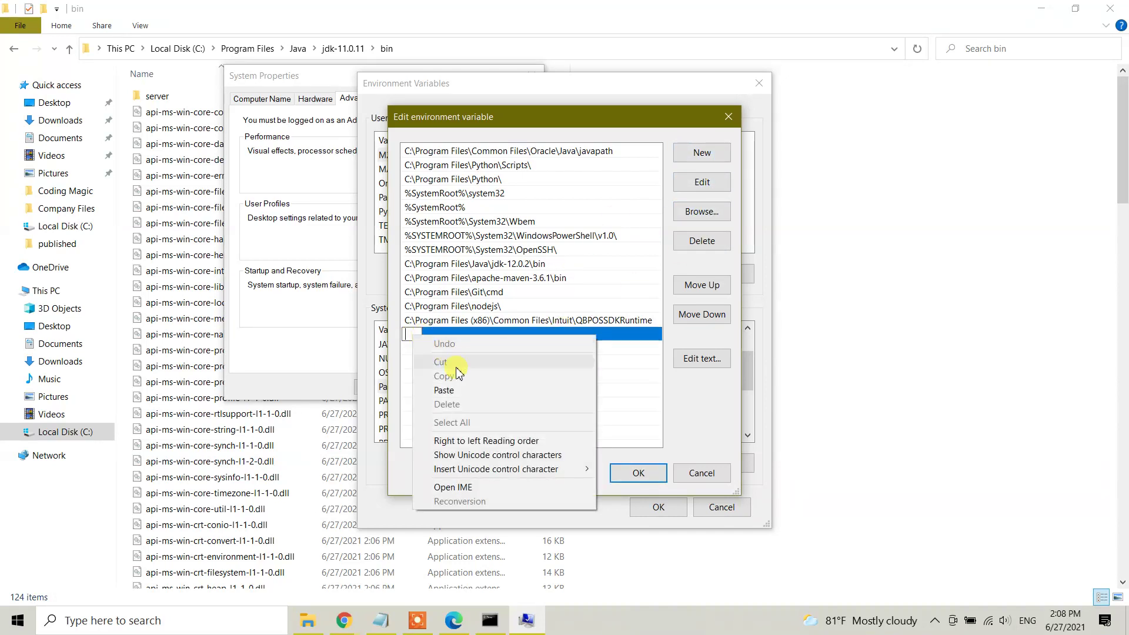
pyautogui.click(461, 389)
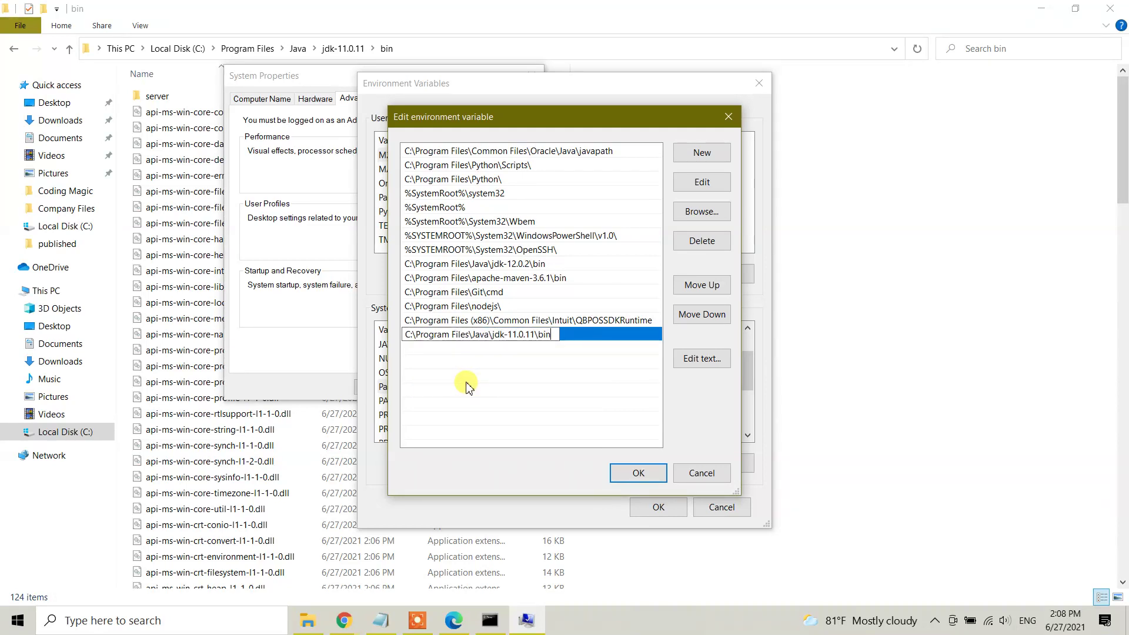
pyautogui.click(627, 473)
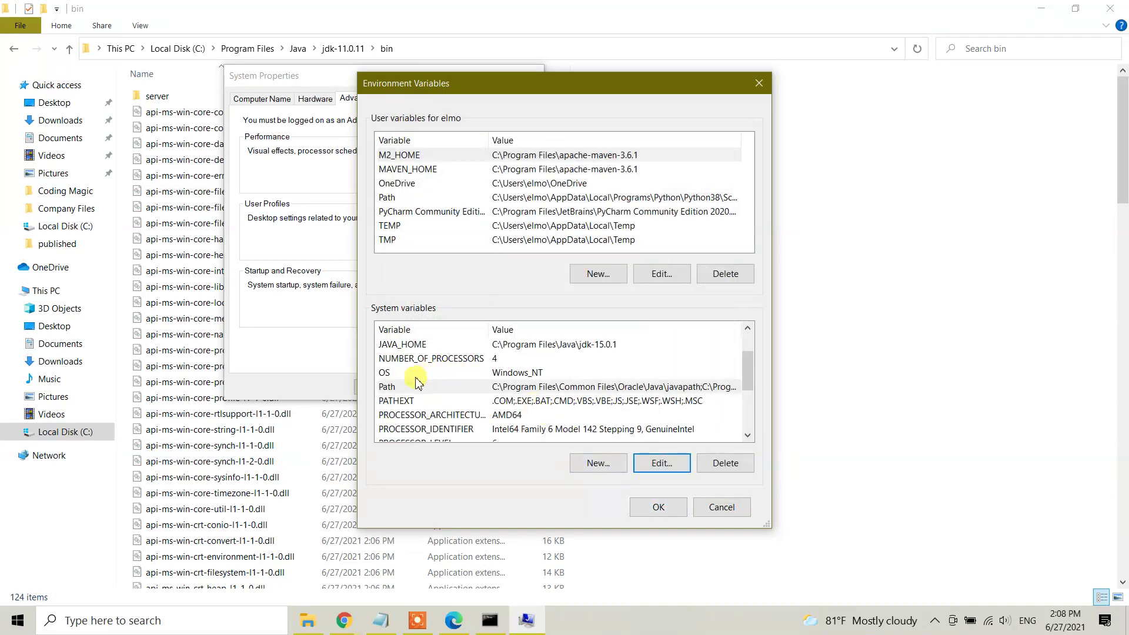
pyautogui.scroll(-1, 416, 382)
pyautogui.scroll(-1, 416, 383)
pyautogui.scroll(-1, 414, 389)
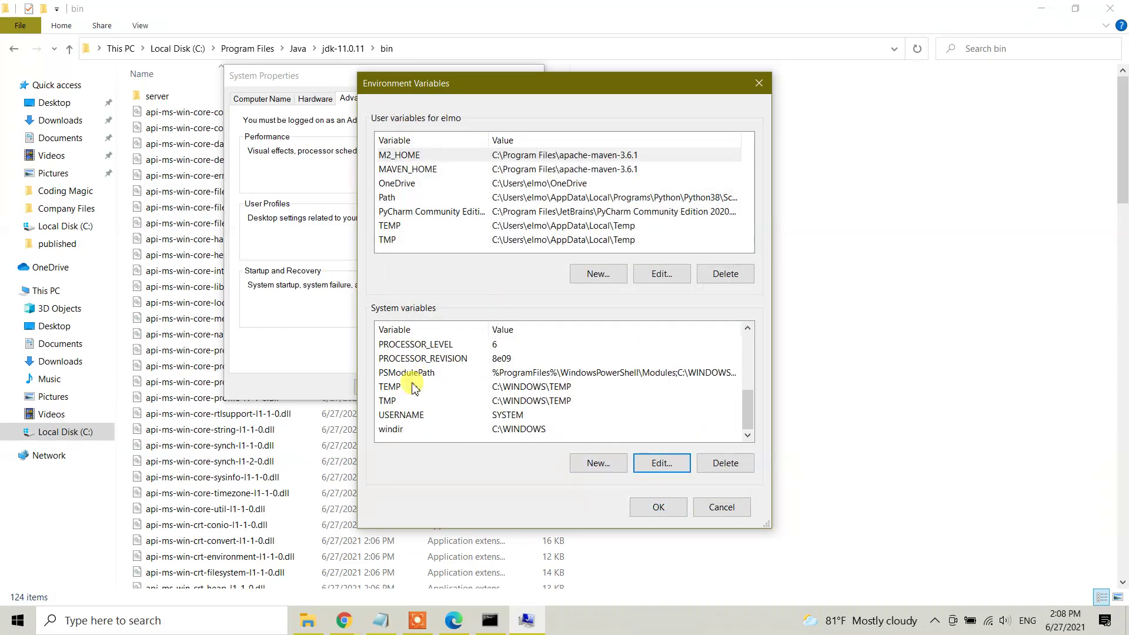
pyautogui.scroll(3, 415, 388)
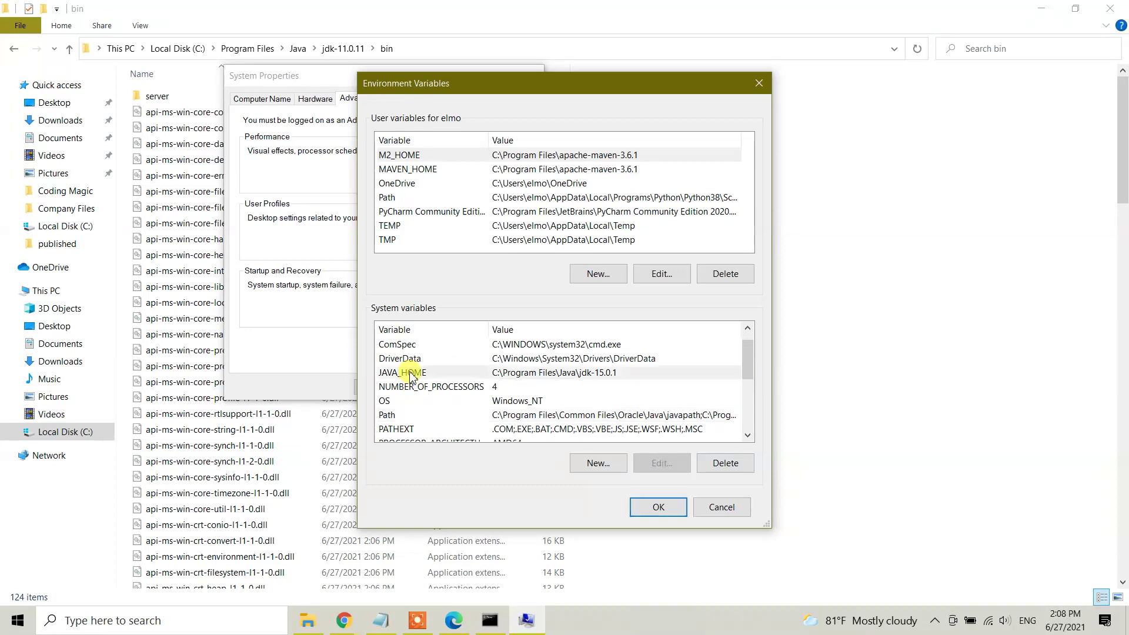
pyautogui.click(498, 369)
pyautogui.click(664, 464)
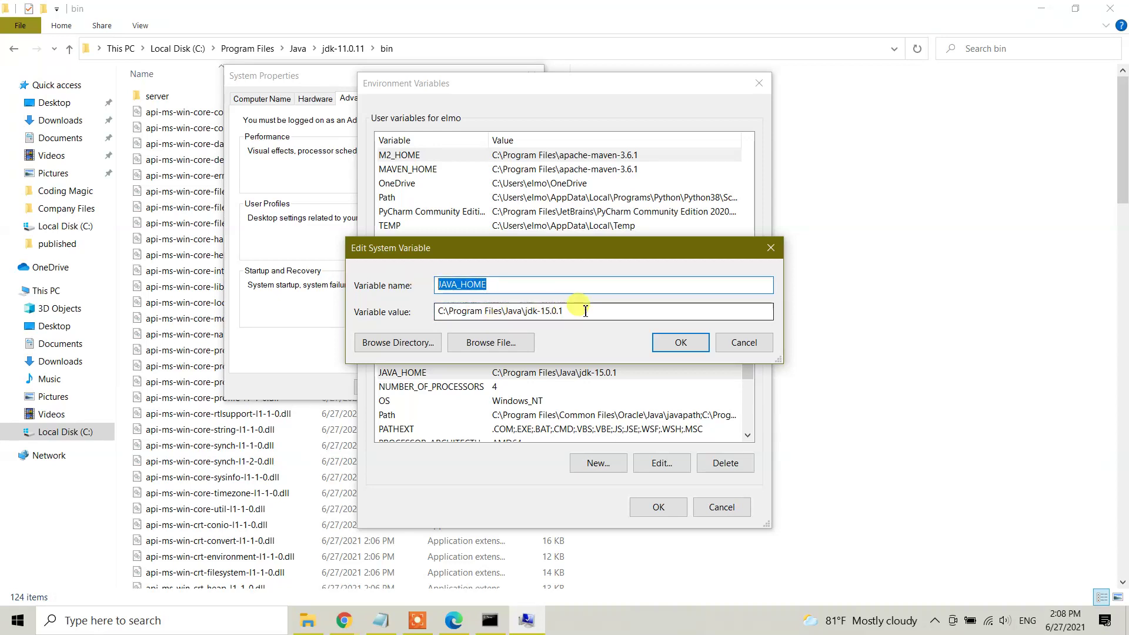
pyautogui.moveTo(595, 313); pyautogui.dragTo(371, 312)
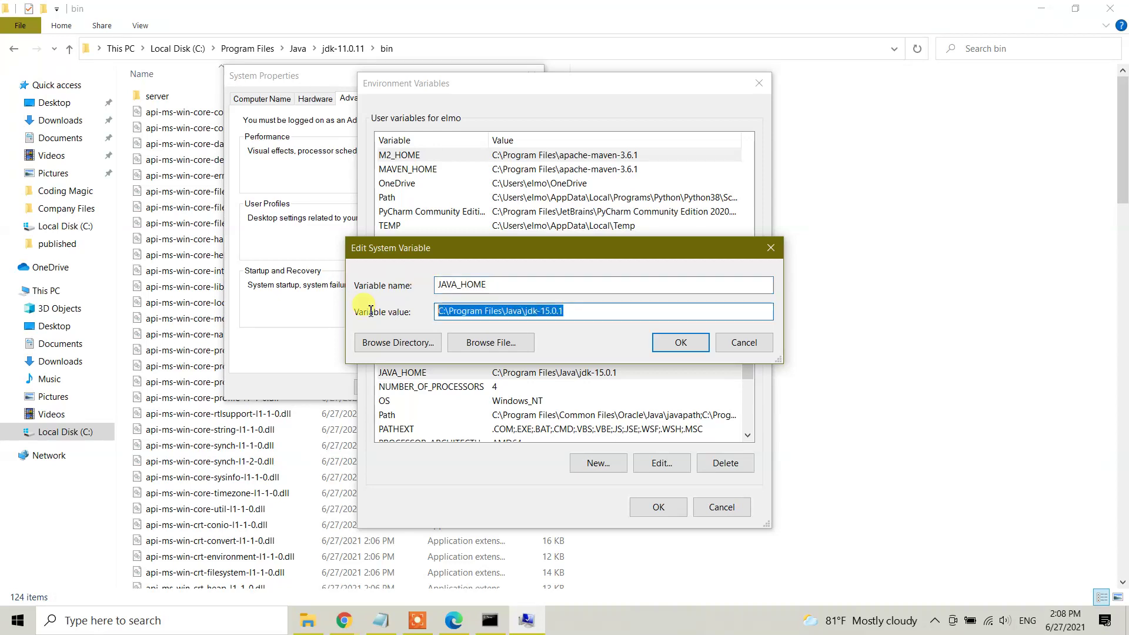
pyautogui.rightClick(581, 312)
pyautogui.click(623, 366)
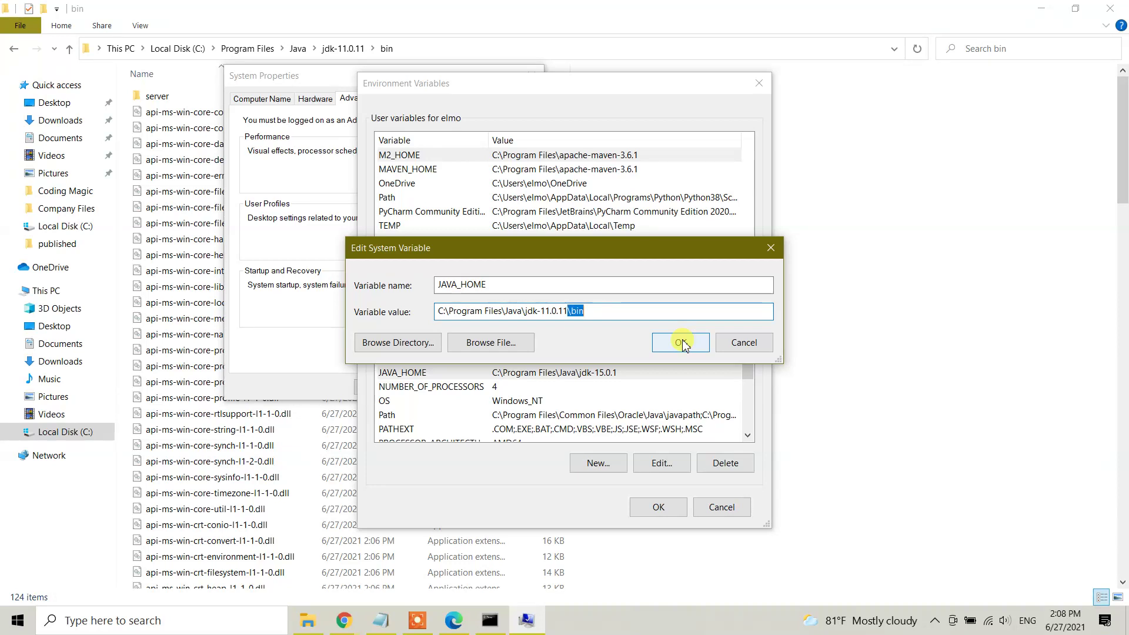
pyautogui.click(752, 345)
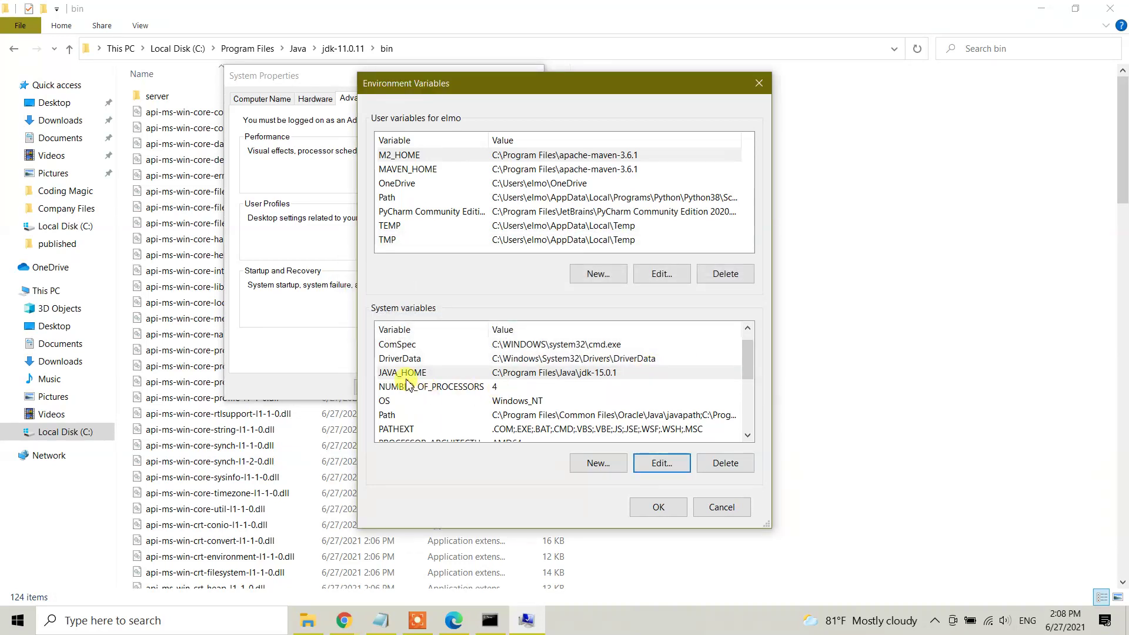
# - Set the JAVA_HOME system variable to C:\Program Files\Java\jdk-11.0.11 and confirm all open settings dialogs
pyautogui.click(439, 376)
pyautogui.click(661, 462)
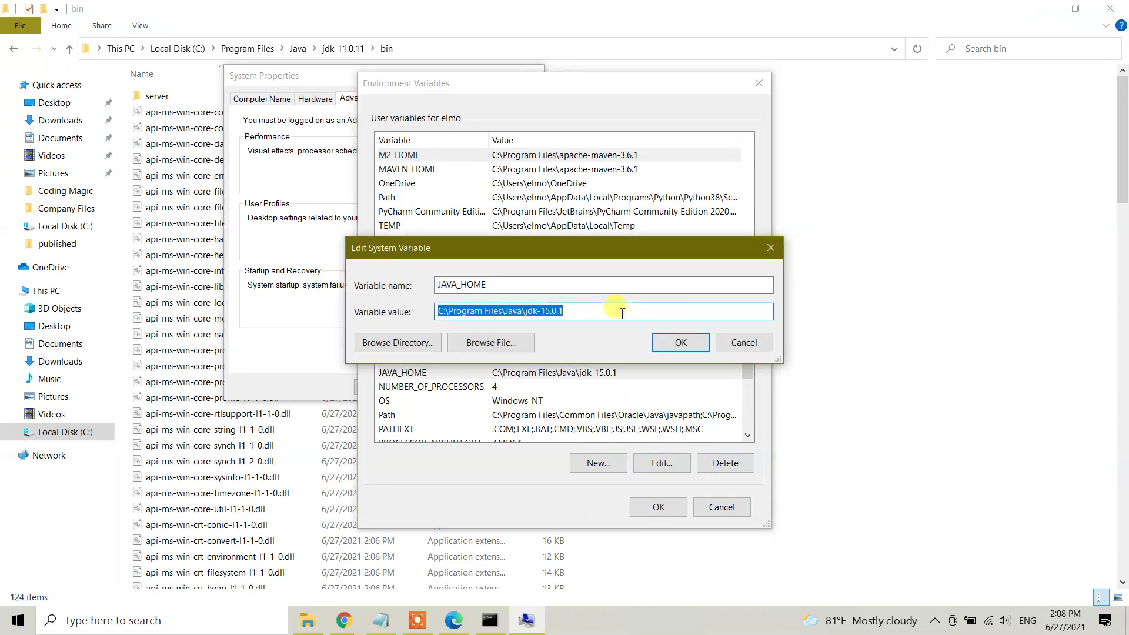
pyautogui.hotkey('ctrl', 'v')
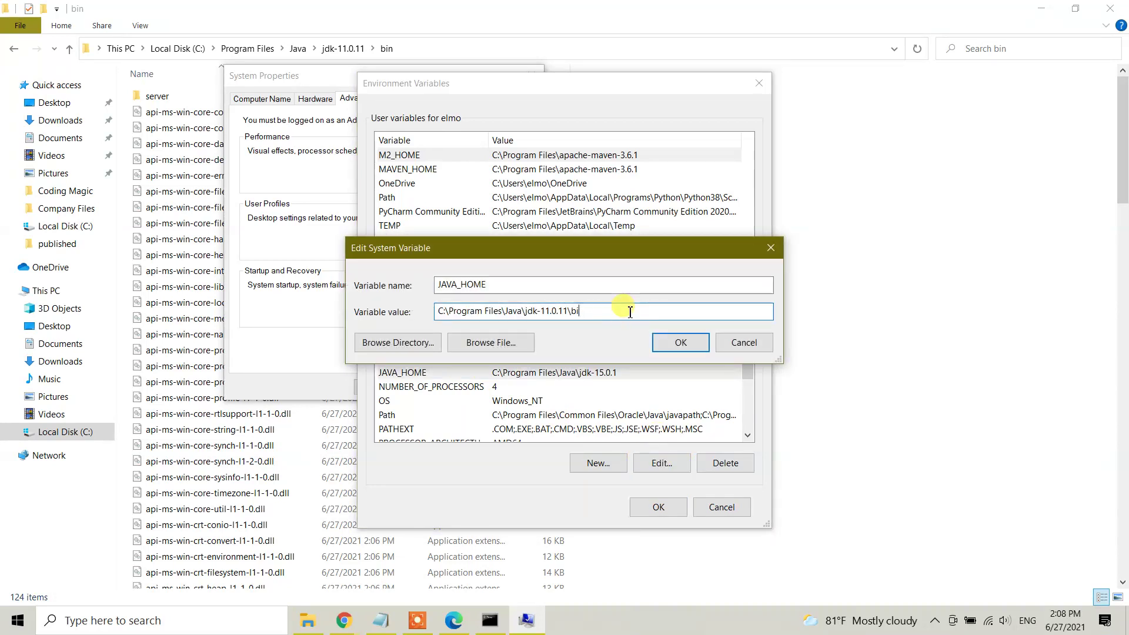
pyautogui.click(680, 347)
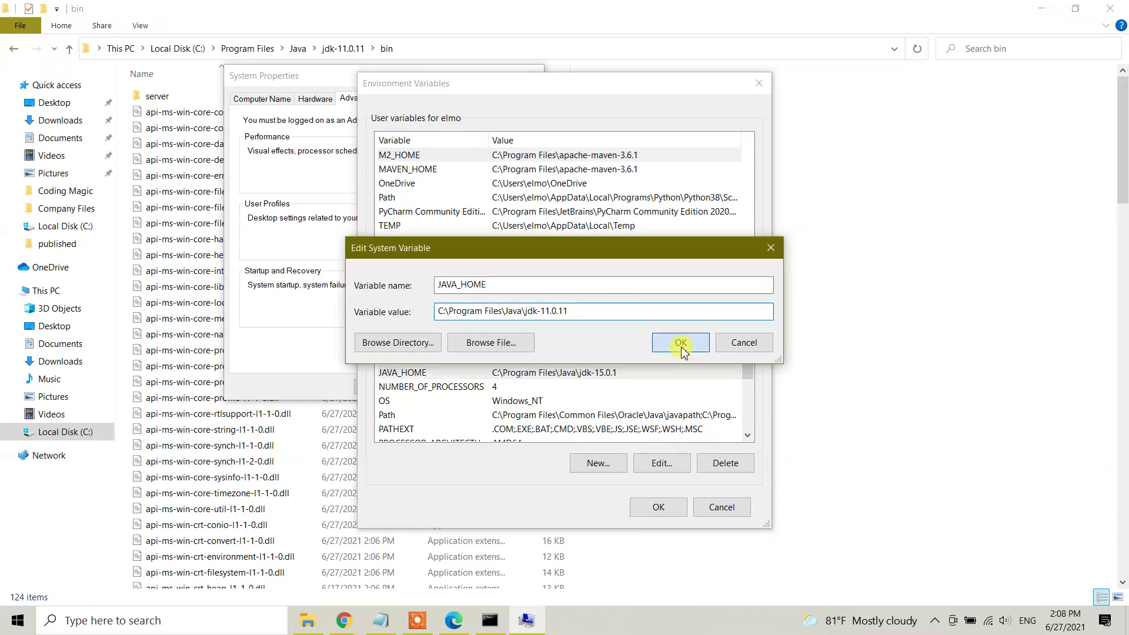
pyautogui.click(659, 507)
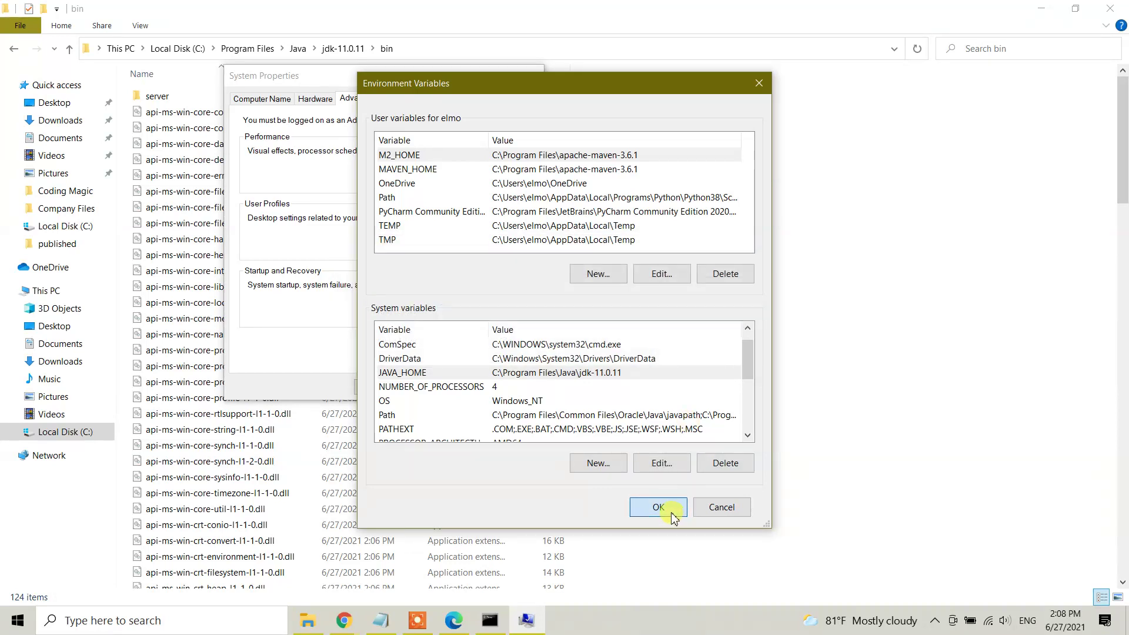
pyautogui.click(370, 385)
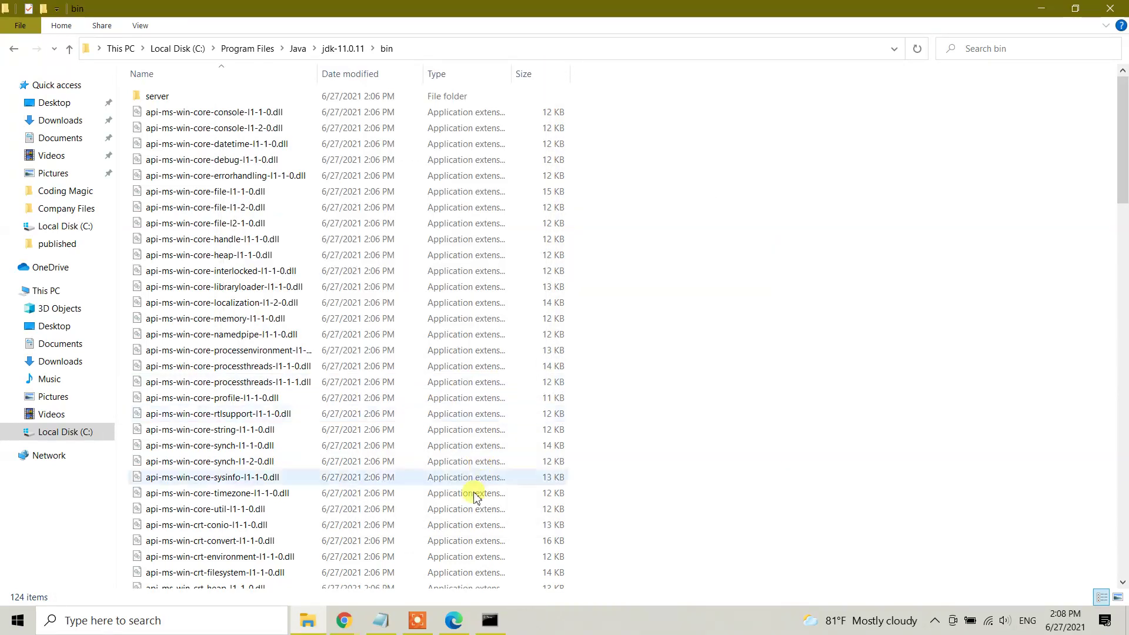
# - Close the old Command Prompt, open a new one and run java -version to check the active Java version
pyautogui.click(490, 620)
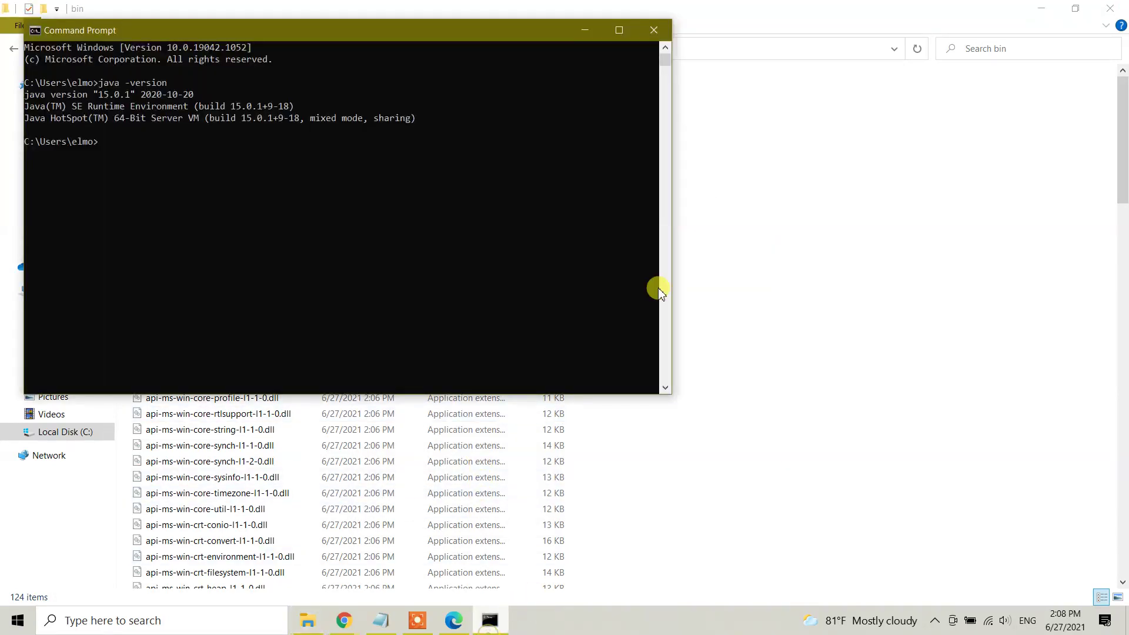
pyautogui.click(653, 31)
pyautogui.click(158, 619)
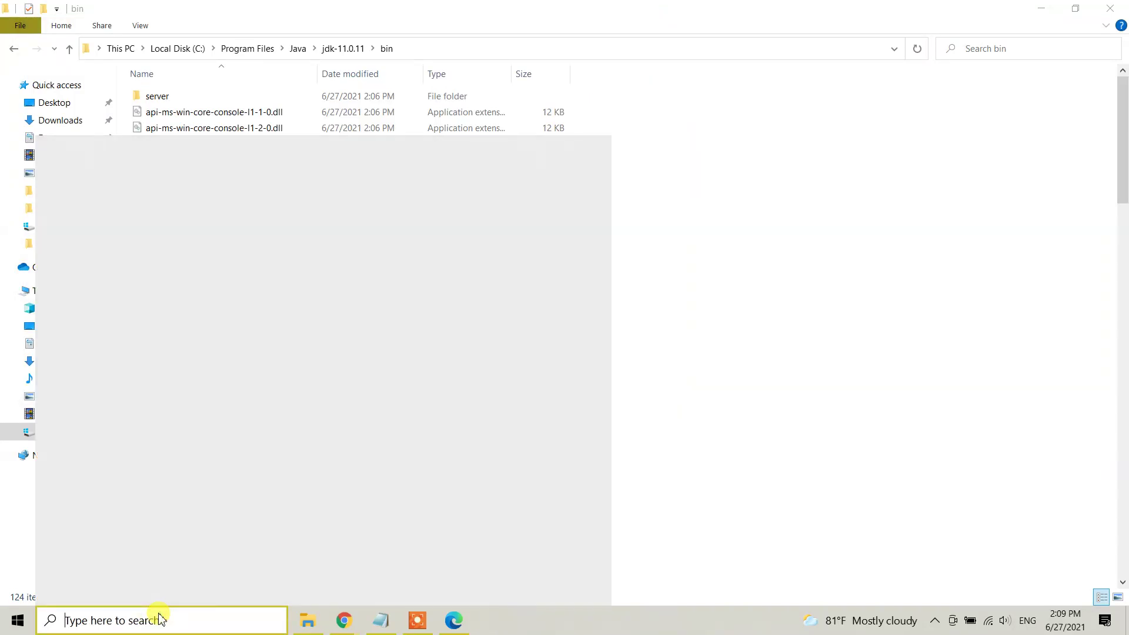
pyautogui.write('cmd')
pyautogui.press('Return')
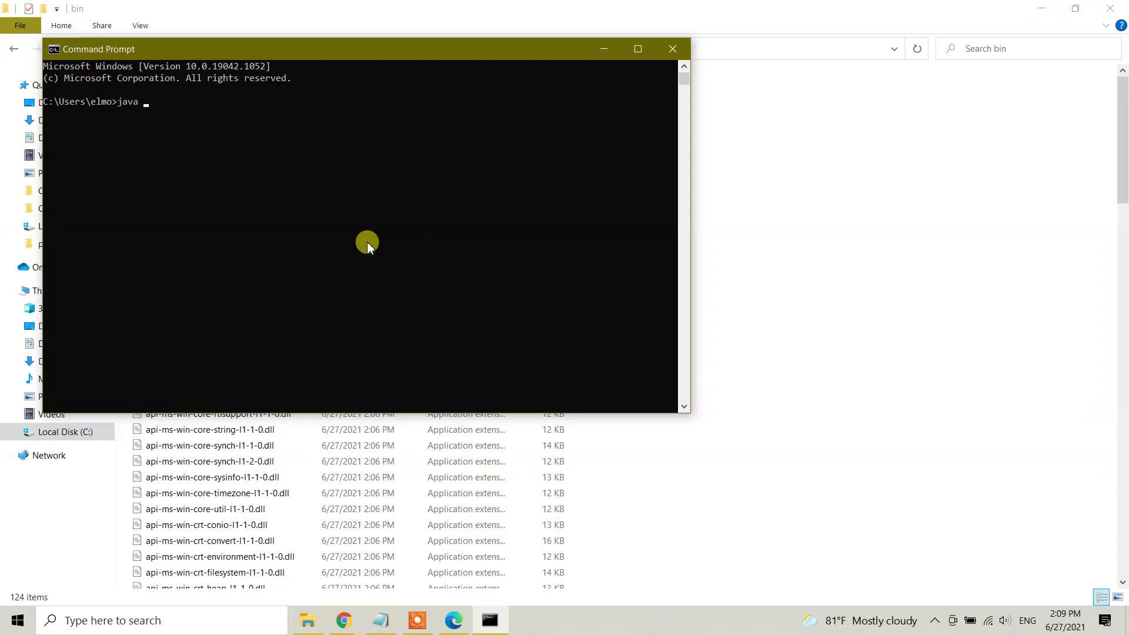
pyautogui.write('java -version')
pyautogui.press('Return')
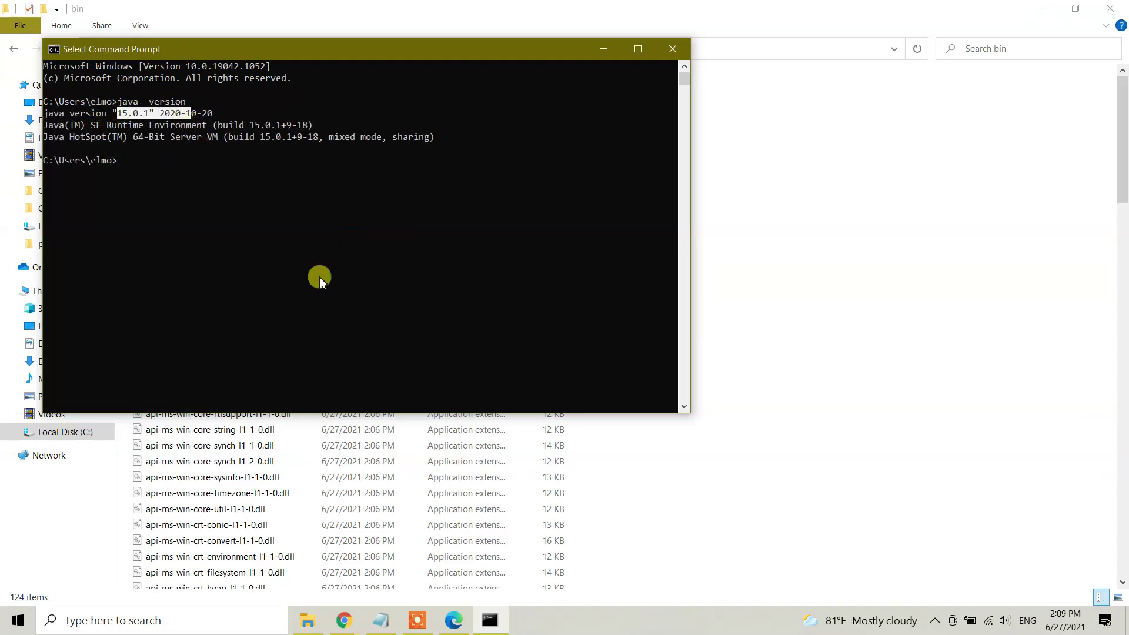
# - Open the system's Environment Variables settings through a Windows search for "env"
pyautogui.click(190, 621)
pyautogui.write('env')
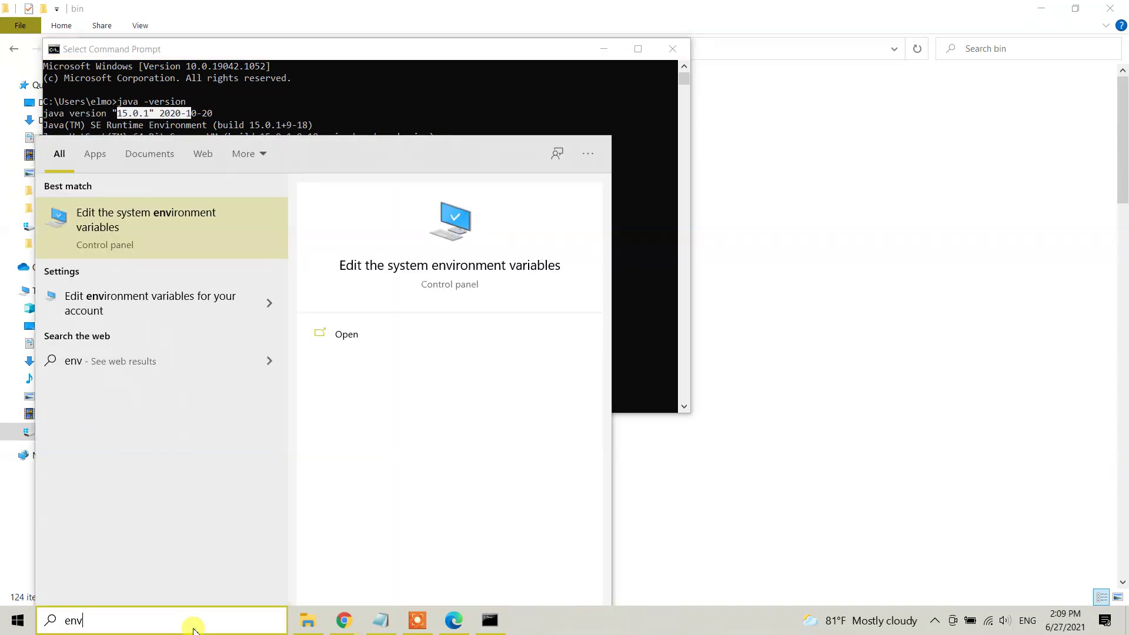
pyautogui.press('Return')
pyautogui.click(288, 336)
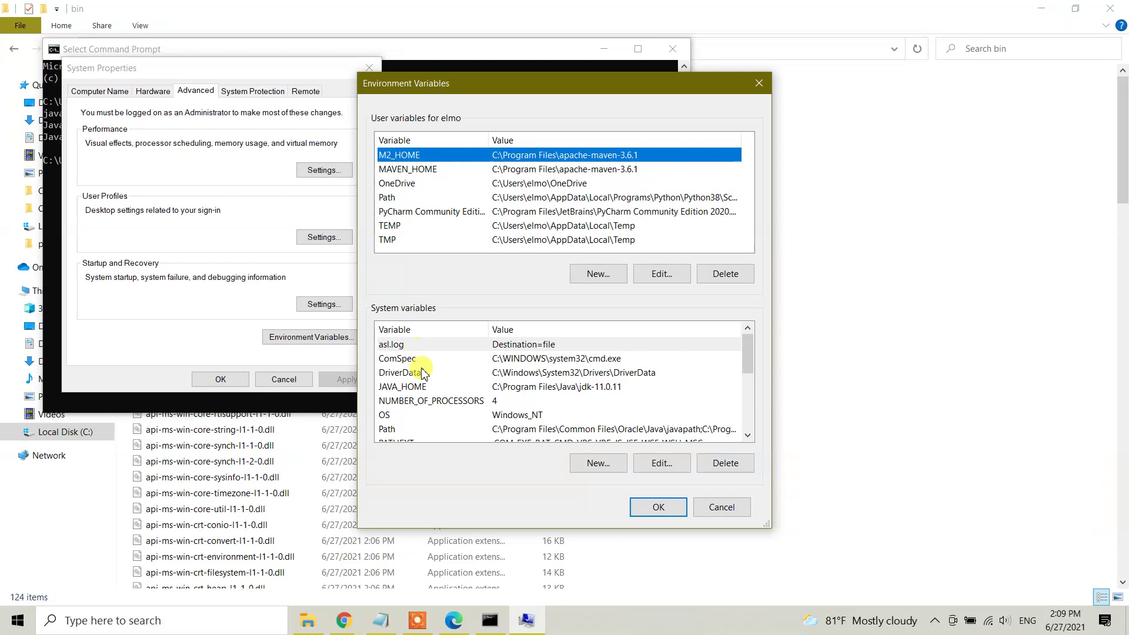
# - Delete the C:\Program Files\Common Files\Oracle\Java\javapath entry from the system Path variable and confirm all open settings dialogs
pyautogui.click(438, 401)
pyautogui.scroll(-1, 437, 399)
pyautogui.click(434, 387)
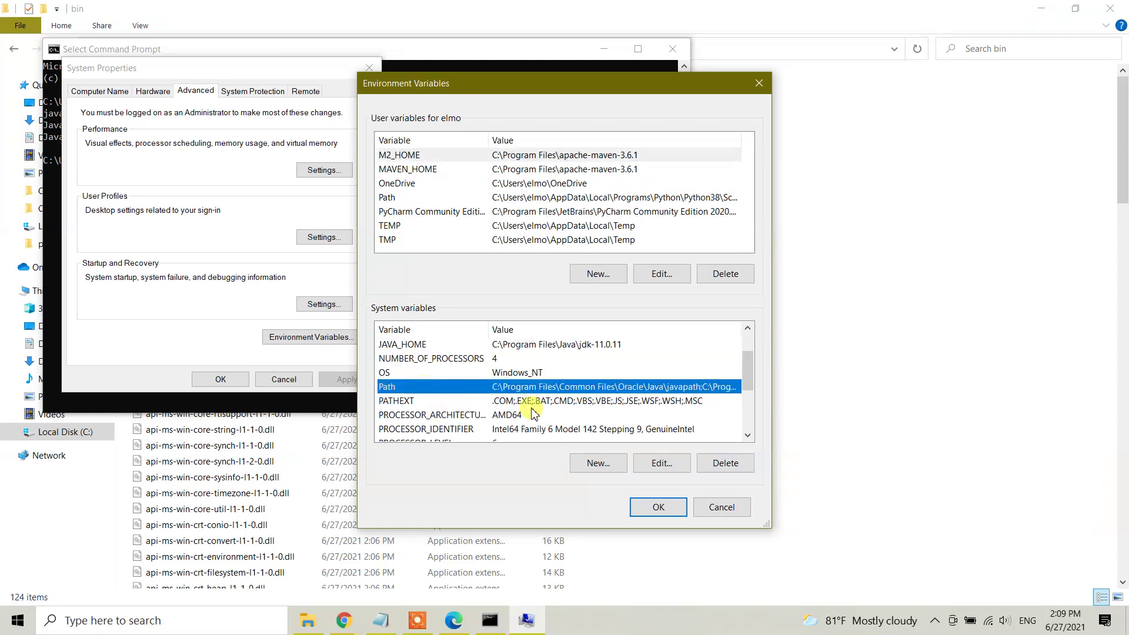
pyautogui.click(661, 462)
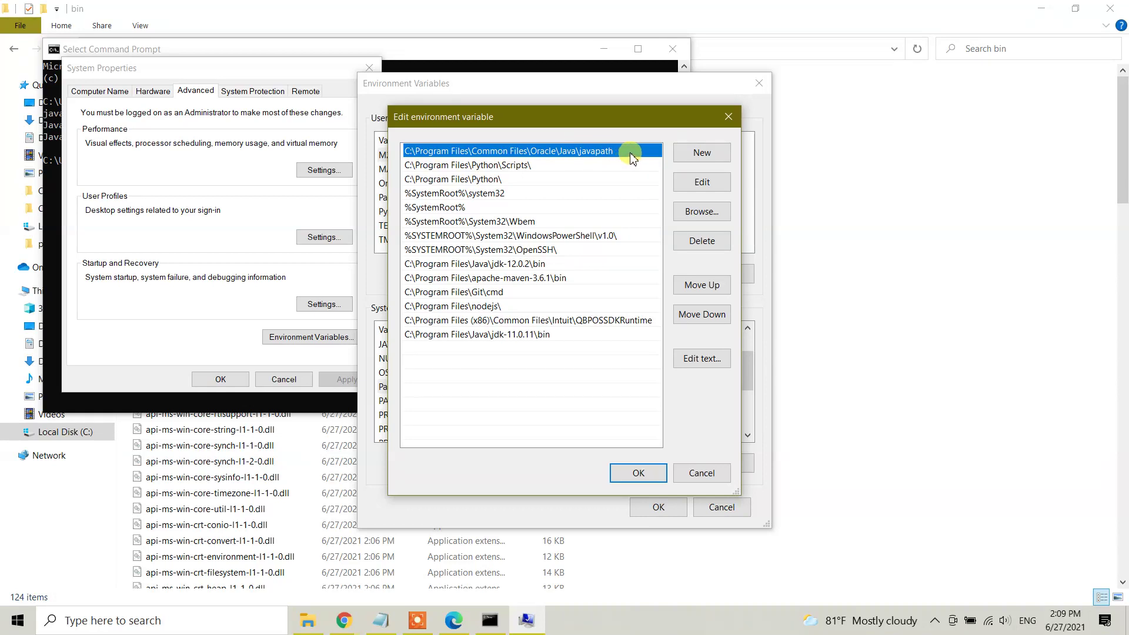
pyautogui.doubleClick(634, 154)
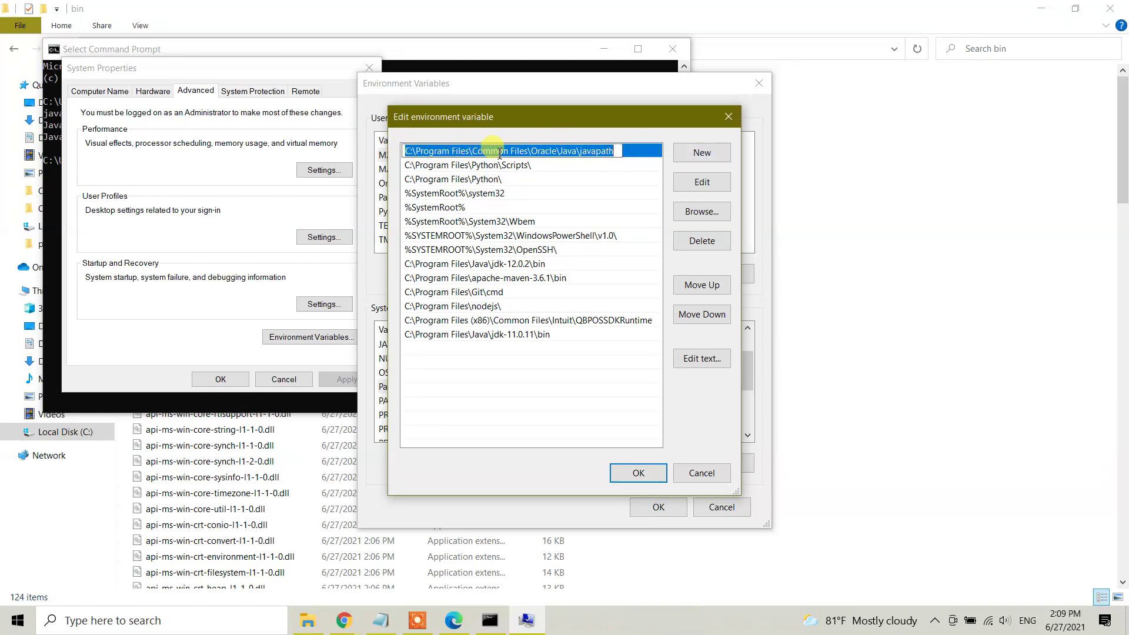
pyautogui.click(652, 151)
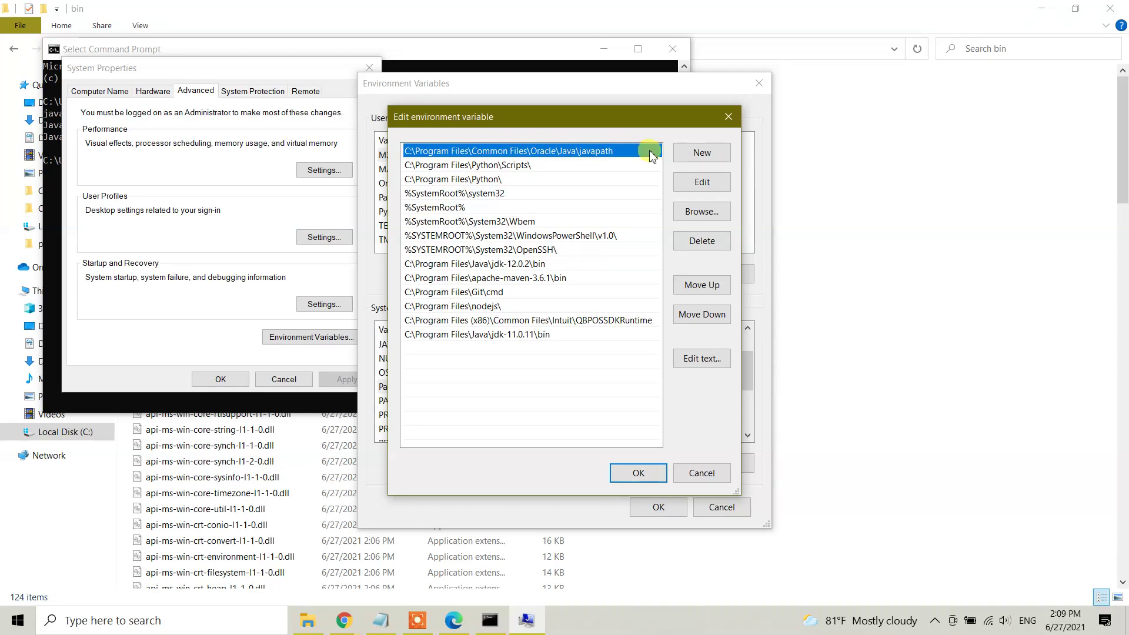
pyautogui.click(705, 242)
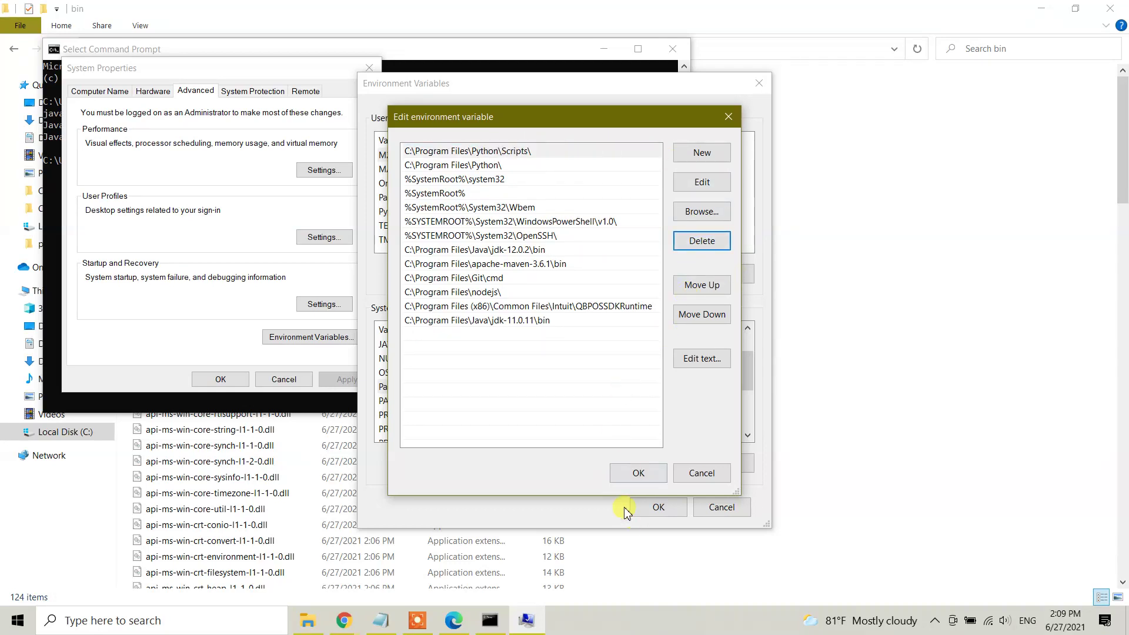
pyautogui.click(640, 474)
pyautogui.click(659, 507)
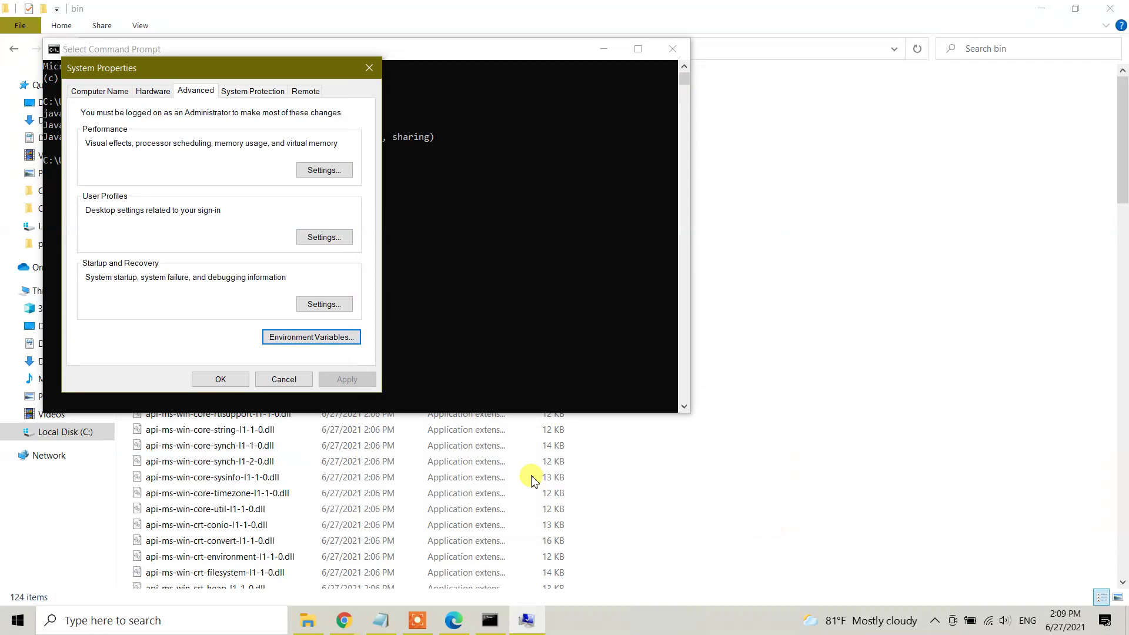
pyautogui.click(223, 378)
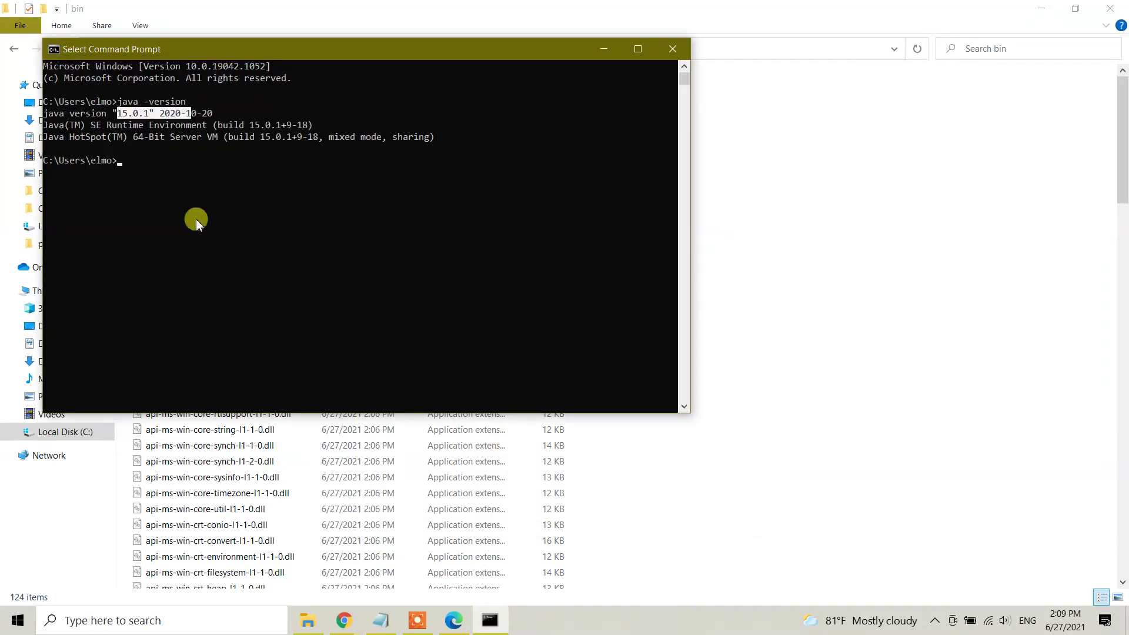
# - Replace the old Command Prompt with a fresh one, recheck the active Java version with java -version, and close it
pyautogui.click(672, 48)
pyautogui.click(234, 626)
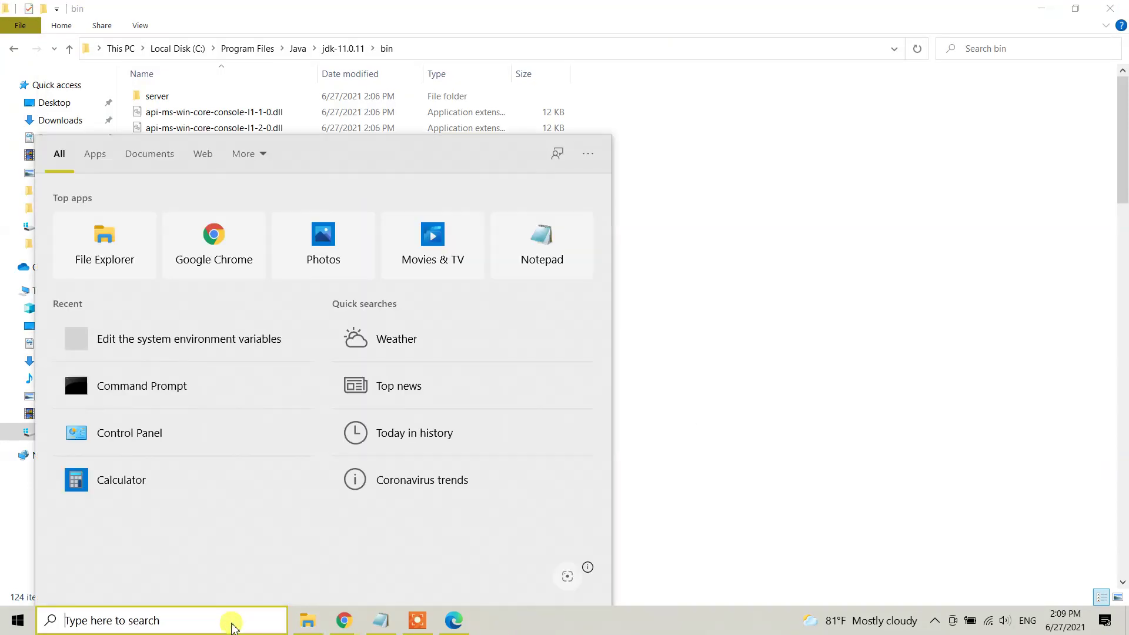
pyautogui.write('cmd')
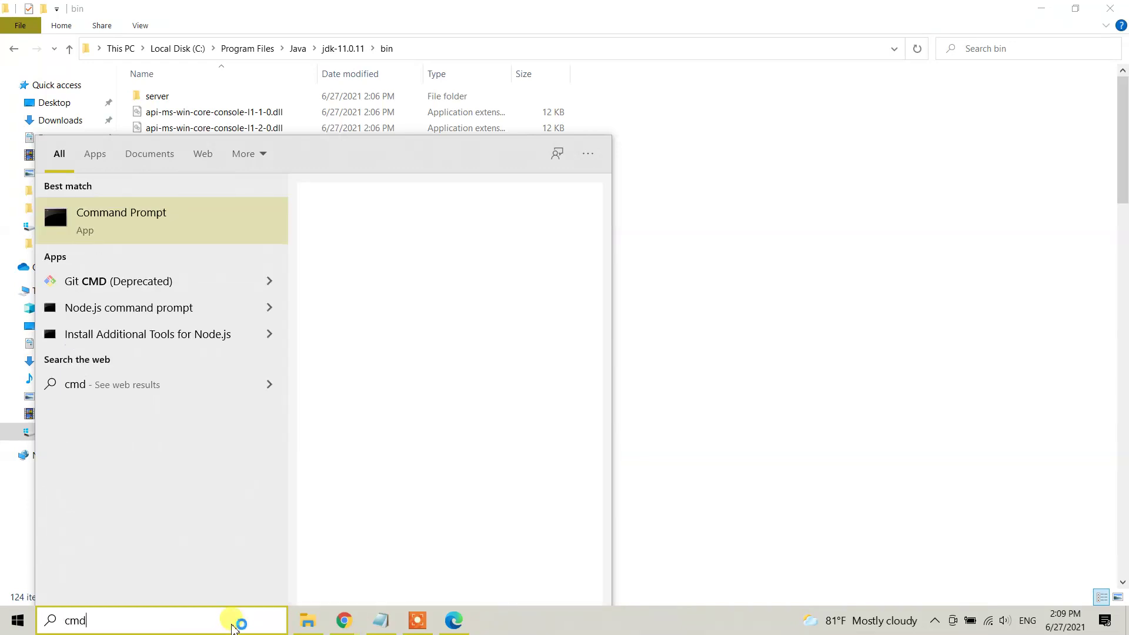
pyautogui.press('Return')
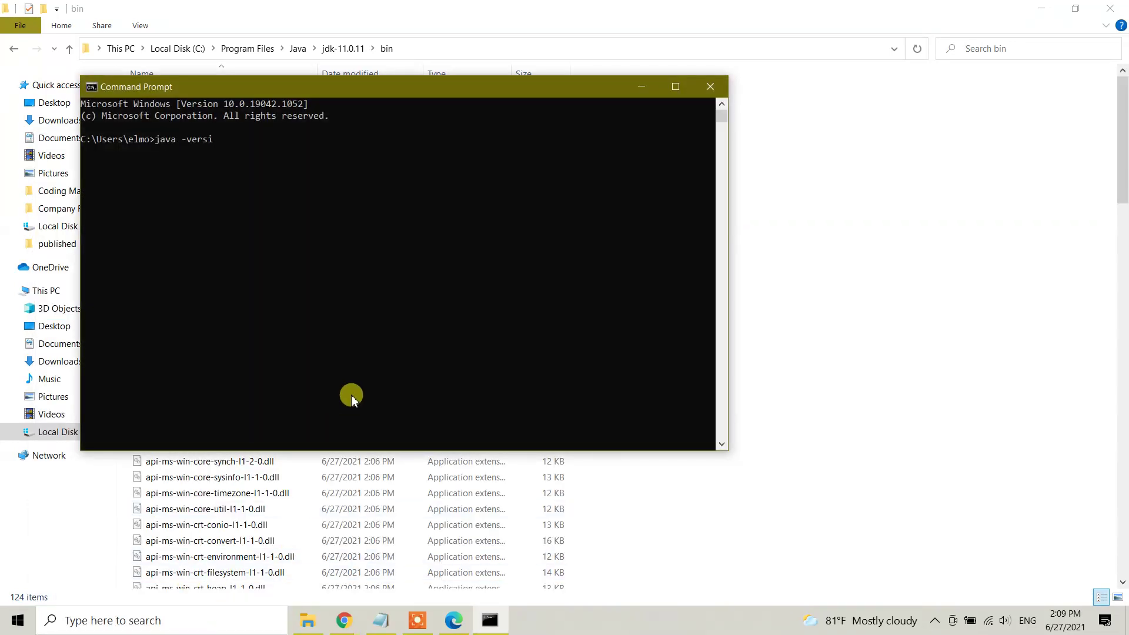
pyautogui.press('Return')
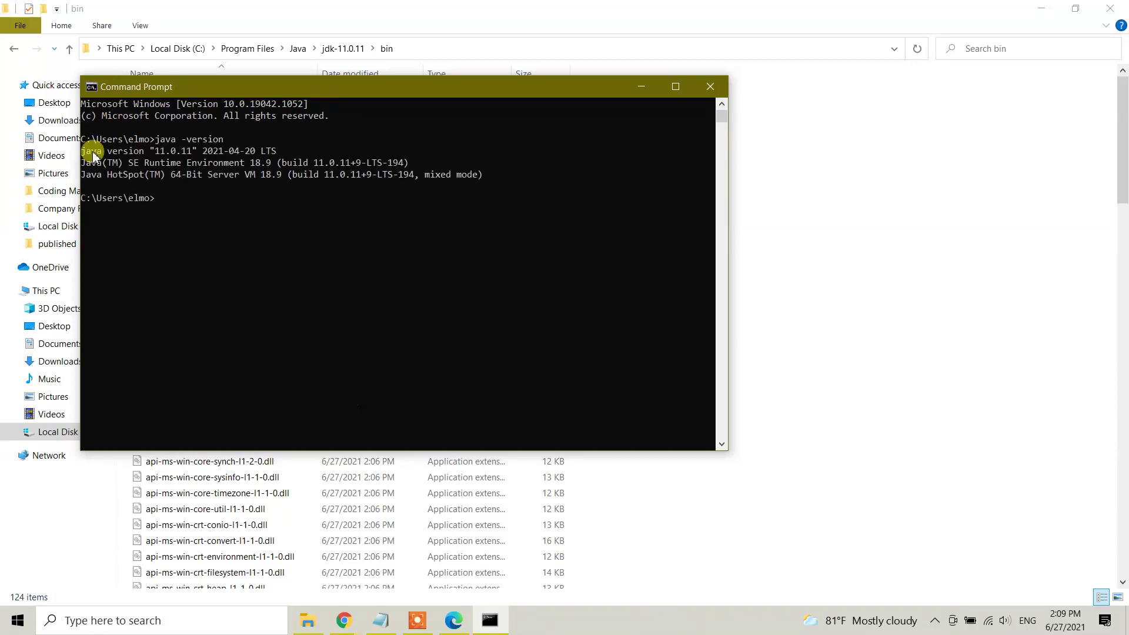
pyautogui.moveTo(82, 152); pyautogui.dragTo(338, 194)
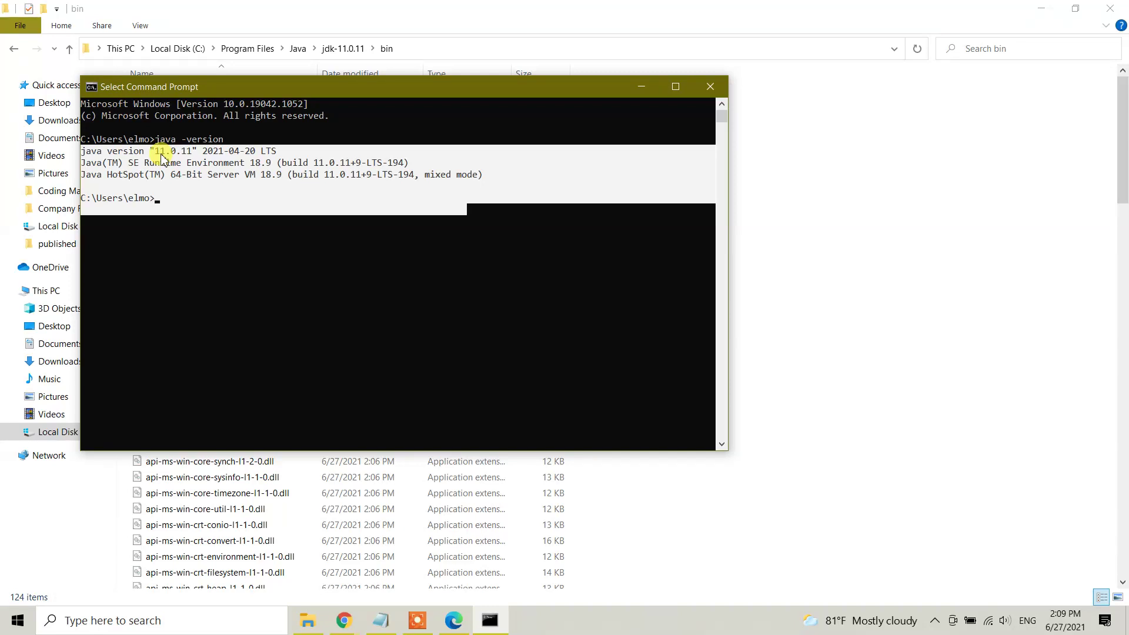
pyautogui.click(711, 88)
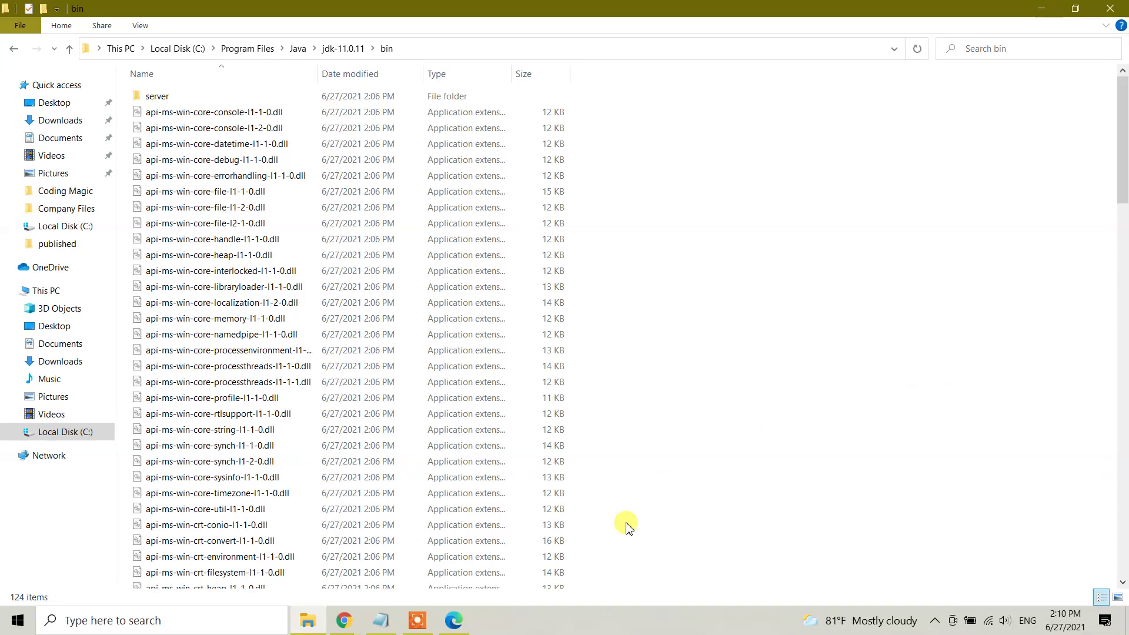
# - Switch to Microsoft Edge and reload localhost:8080 to check whether Jenkins responds
pyautogui.moveTo(468, 630)
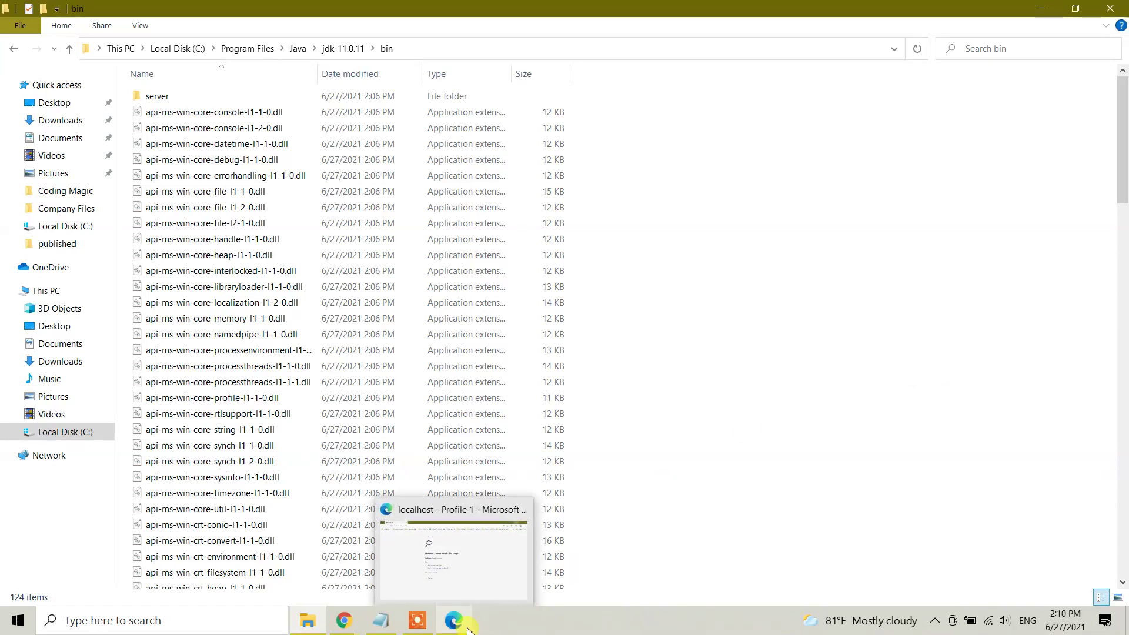
pyautogui.click(467, 630)
pyautogui.click(267, 30)
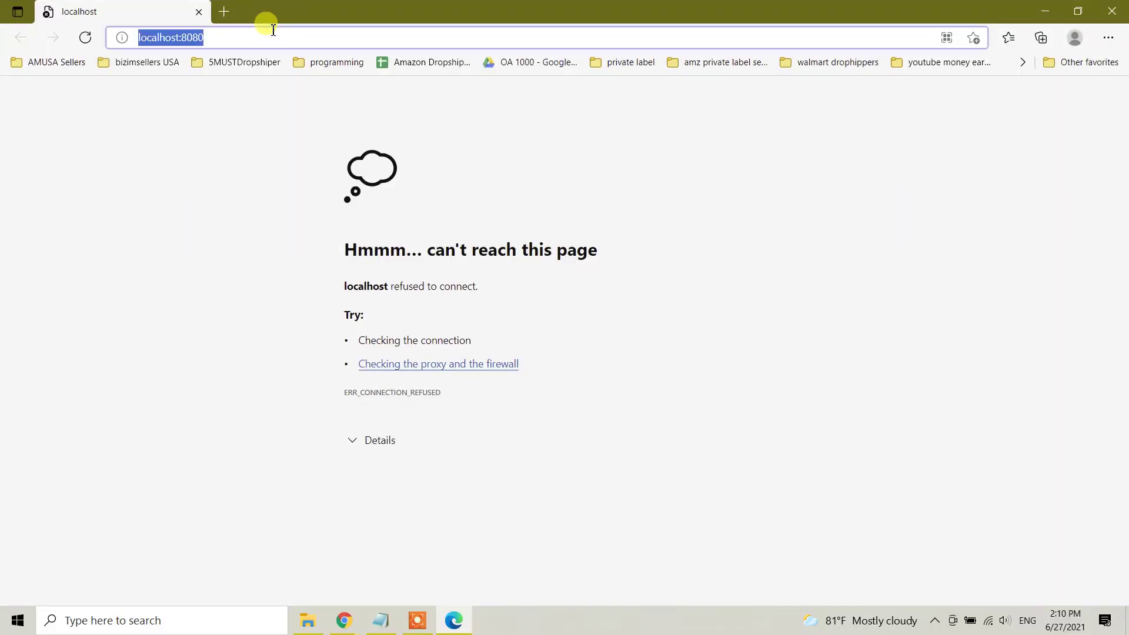
pyautogui.press('Return')
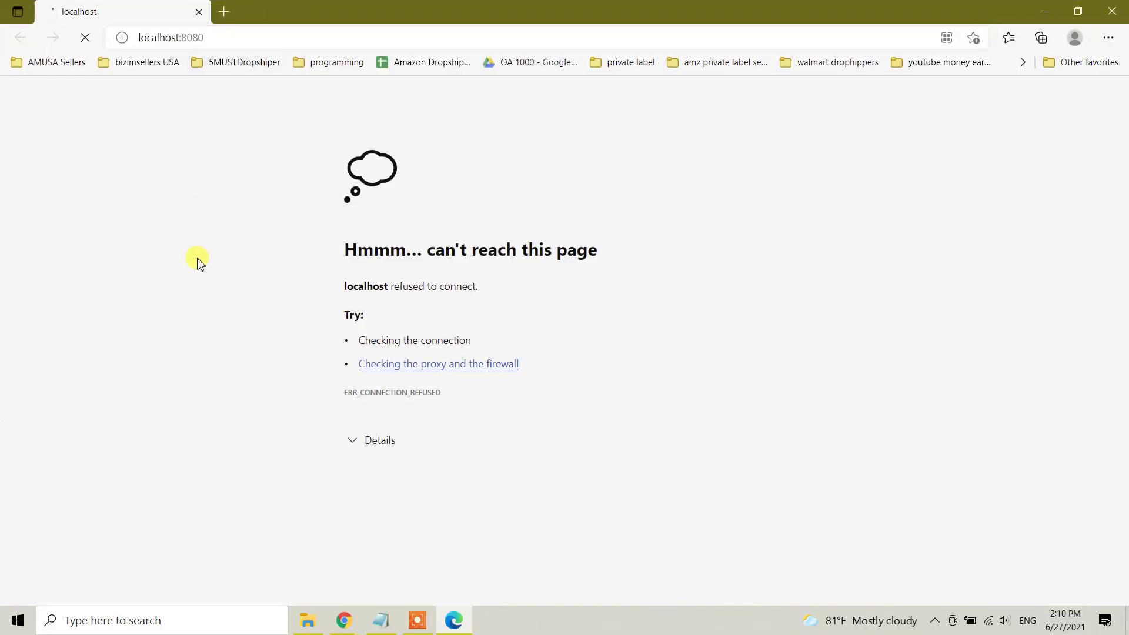
pyautogui.moveTo(281, 163); pyautogui.dragTo(627, 330)
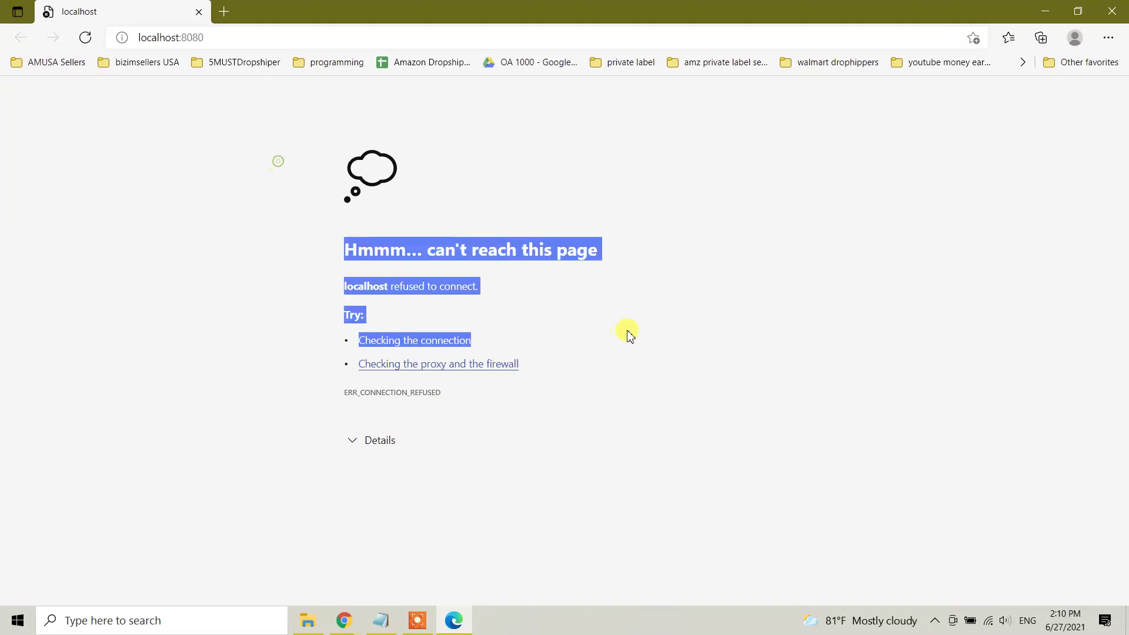
pyautogui.click(764, 350)
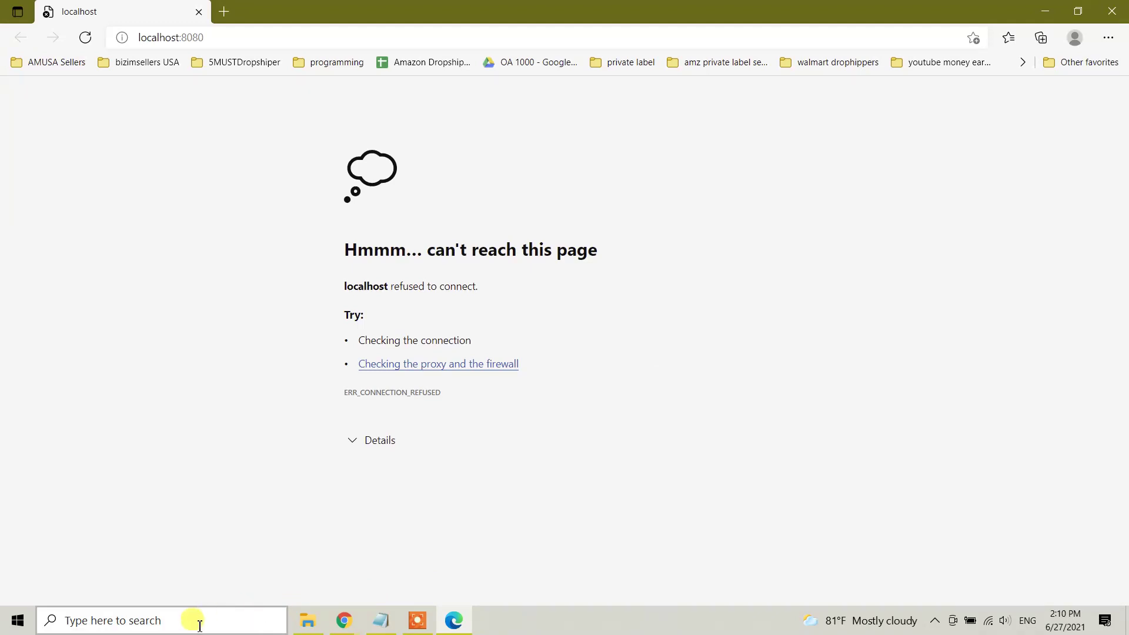
# - Open Programs and Features in Control Panel and uninstall Jenkins 2.289.1, confirming the removal
pyautogui.click(222, 623)
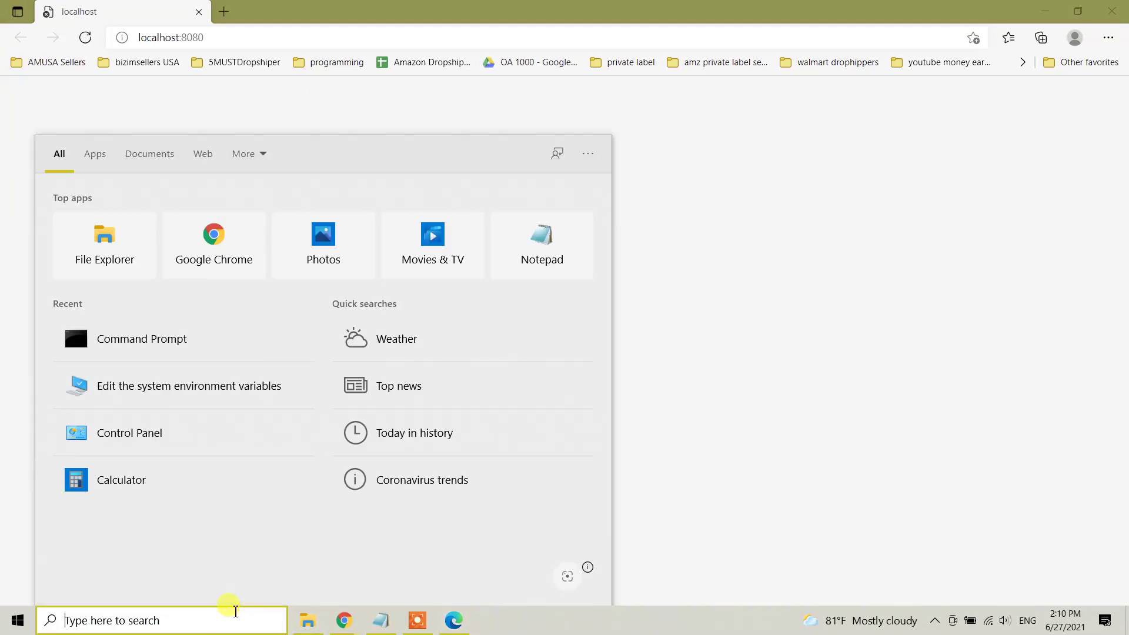
pyautogui.write('cont')
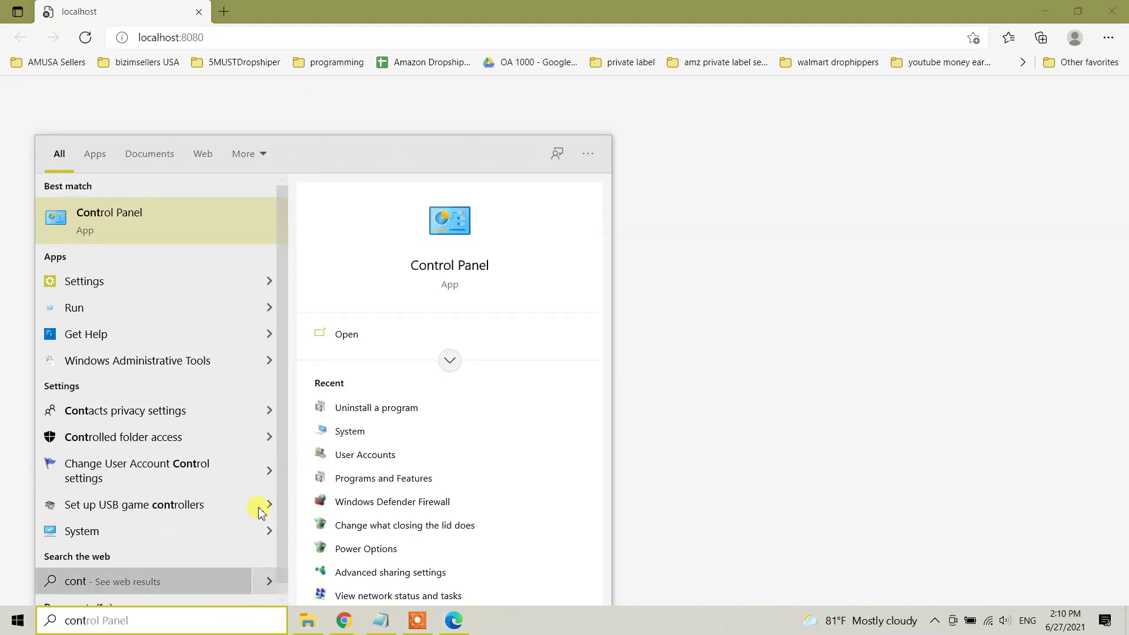
pyautogui.click(106, 213)
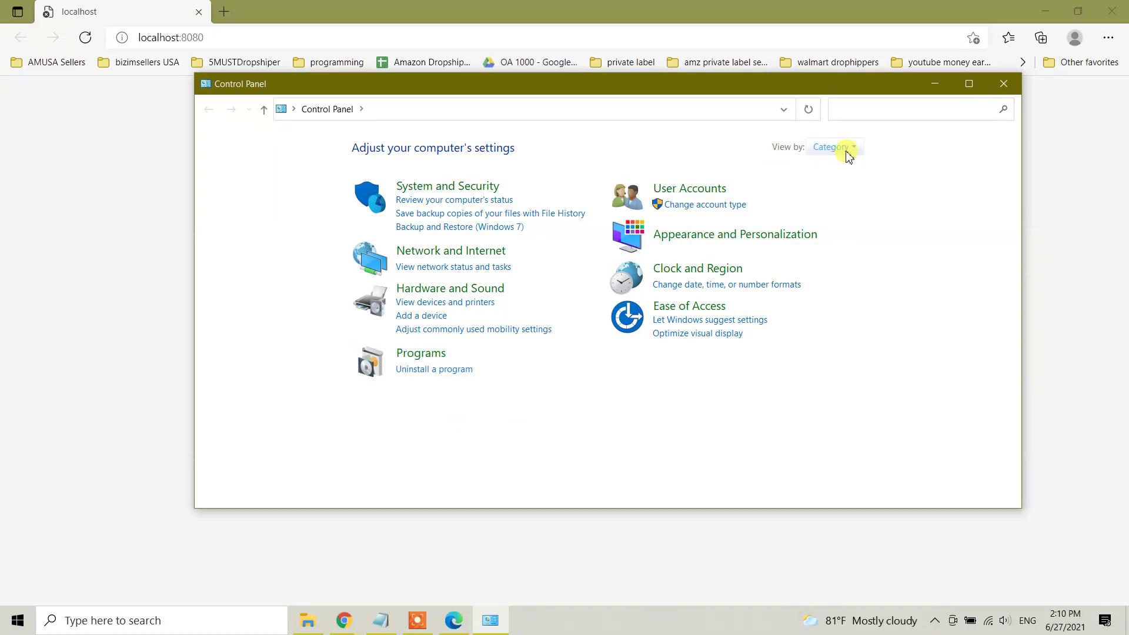
pyautogui.click(441, 371)
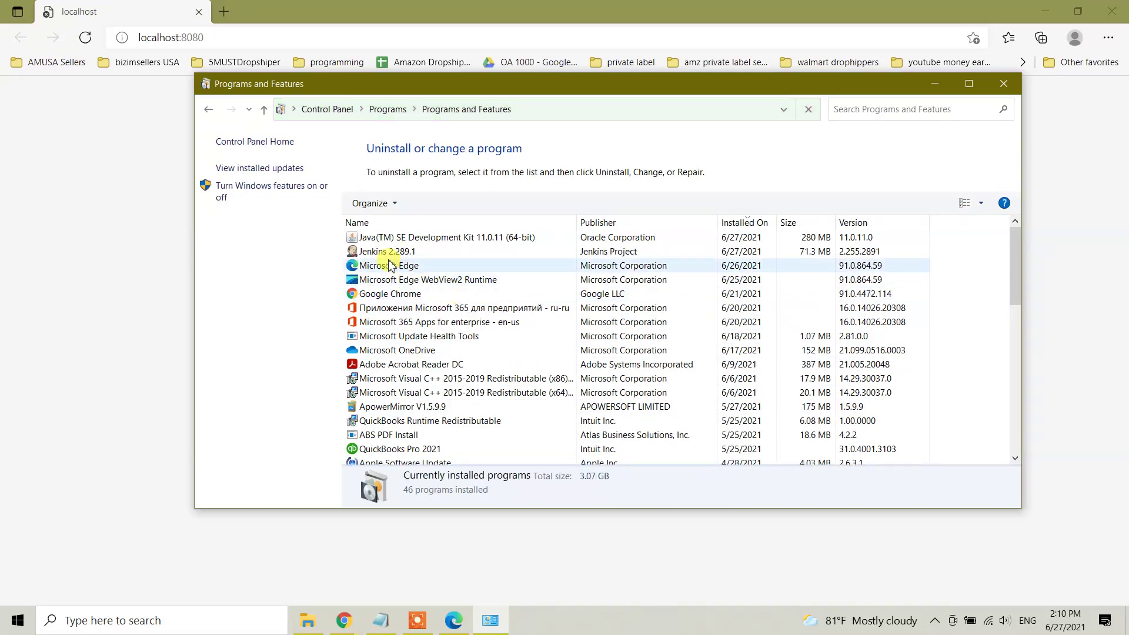
pyautogui.click(373, 254)
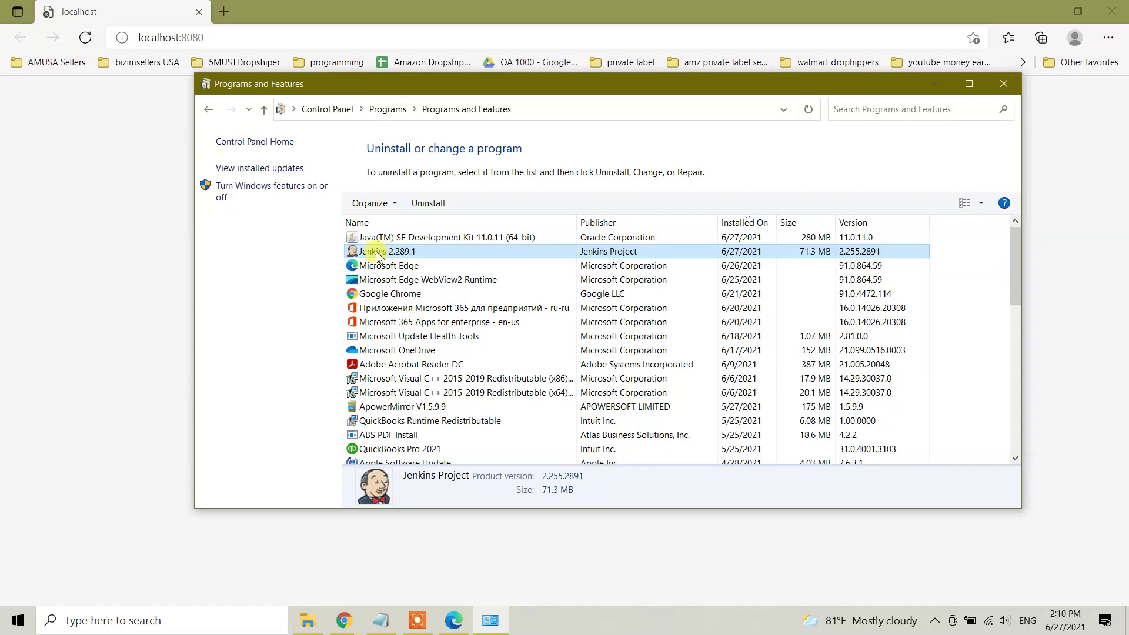
pyautogui.click(419, 203)
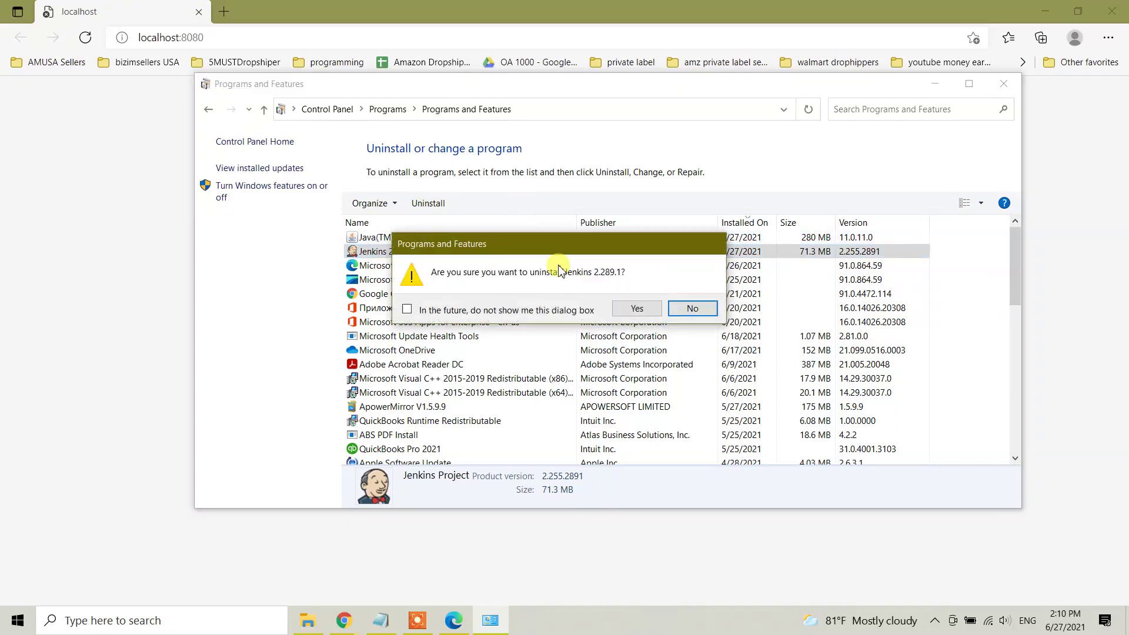
pyautogui.click(640, 308)
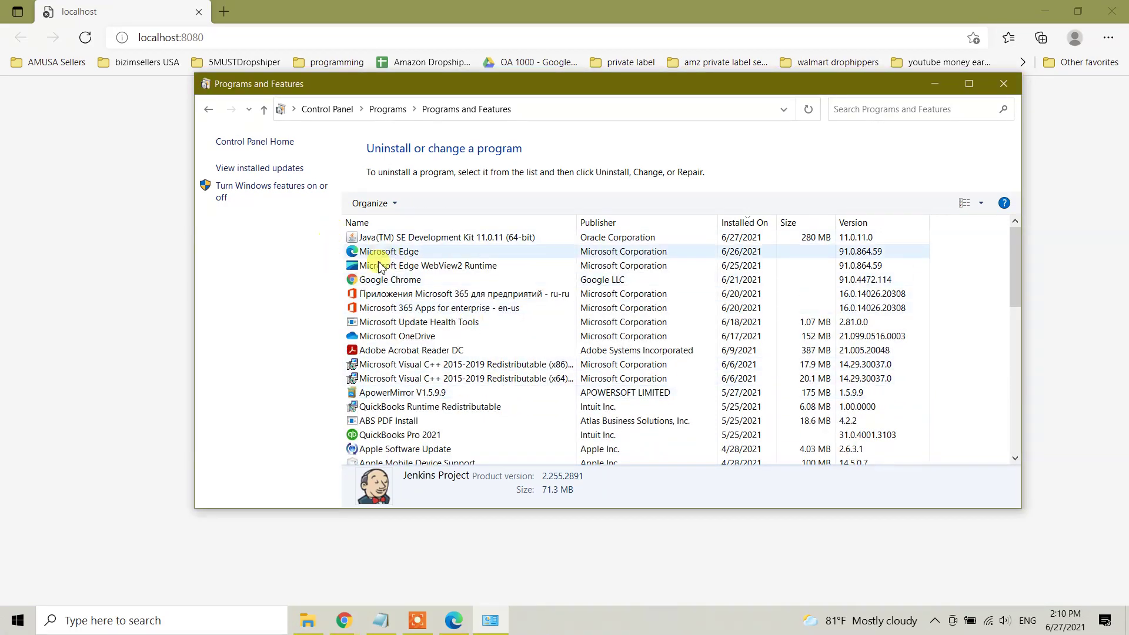
# - Switch to File Explorer, open the Downloads folder and compare the two Jenkins installer packages
pyautogui.click(322, 623)
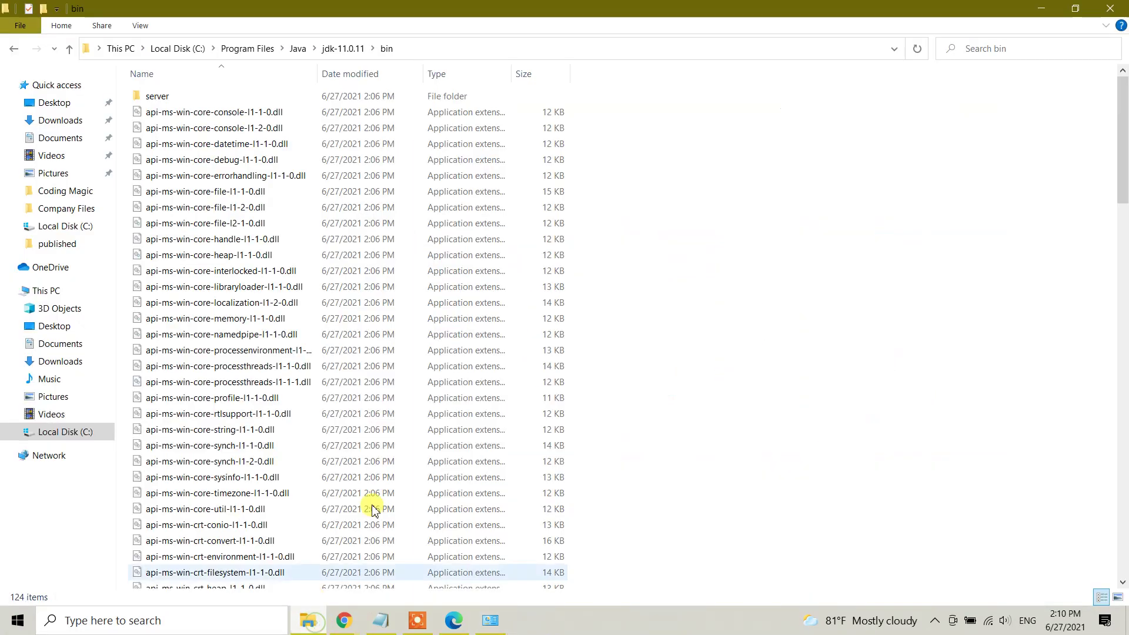
pyautogui.click(71, 119)
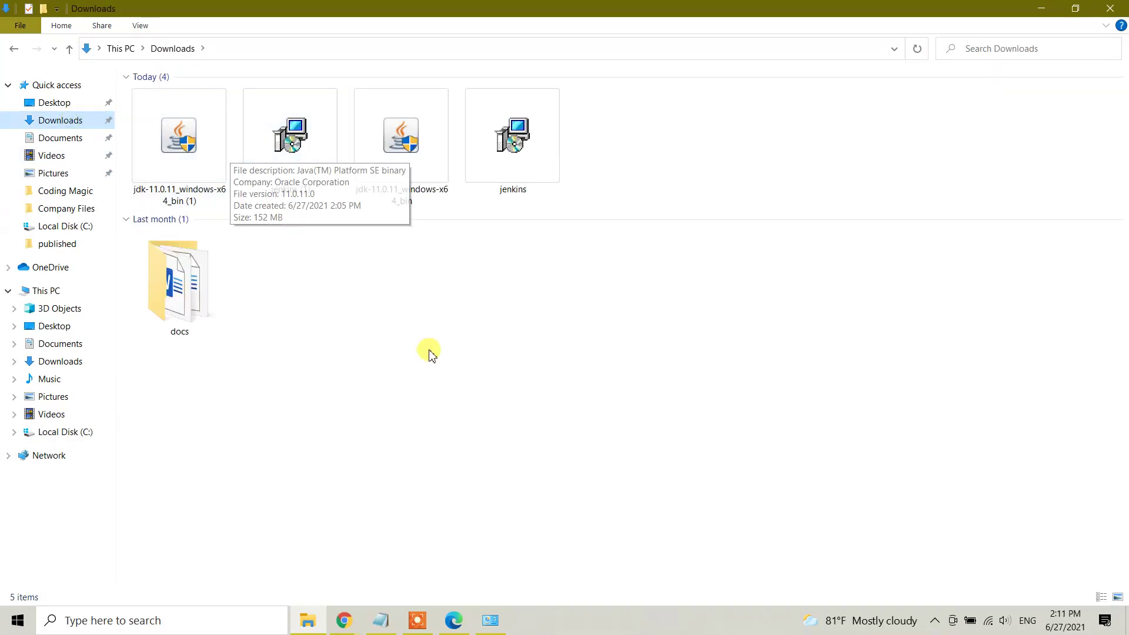
pyautogui.click(283, 154)
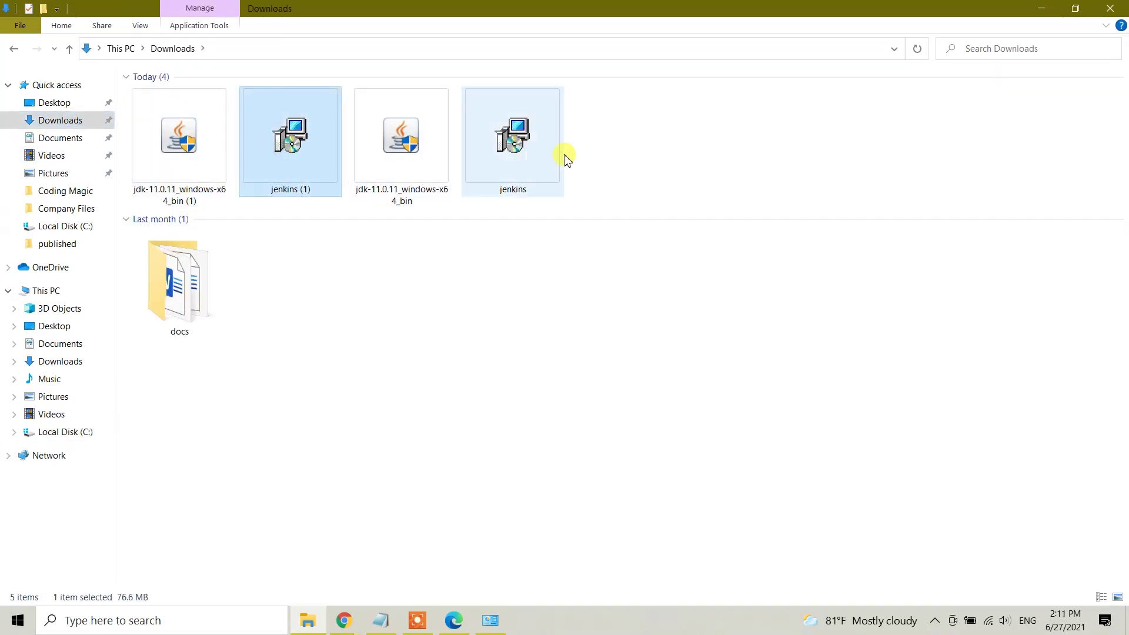
pyautogui.click(443, 156)
pyautogui.click(320, 151)
pyautogui.click(586, 156)
pyautogui.click(295, 144)
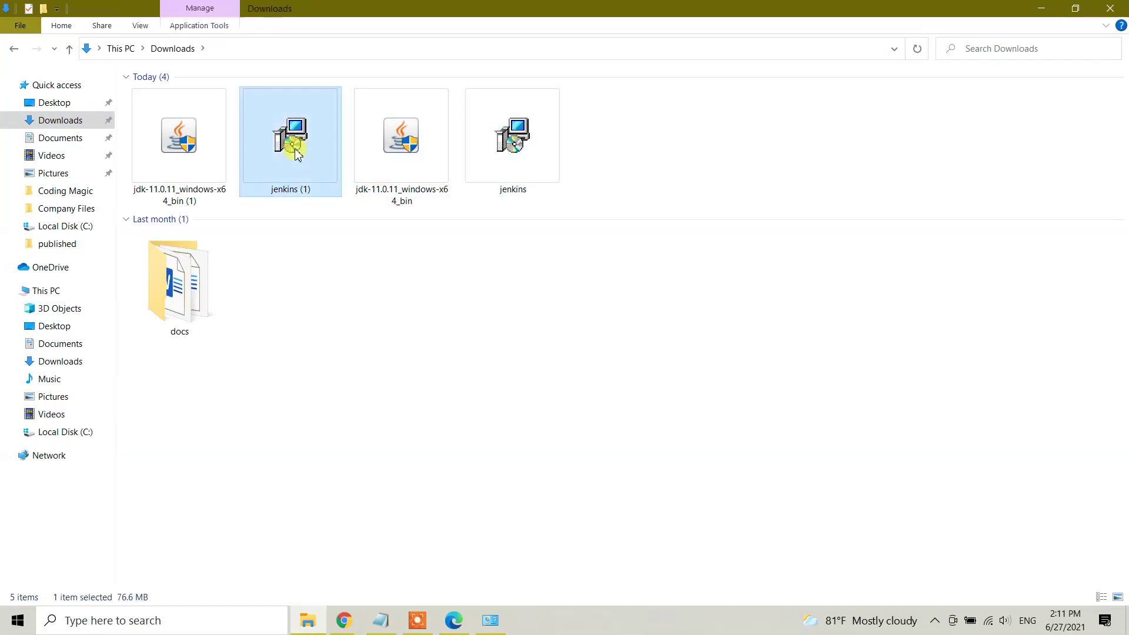
pyautogui.click(512, 150)
pyautogui.click(294, 140)
pyautogui.click(515, 157)
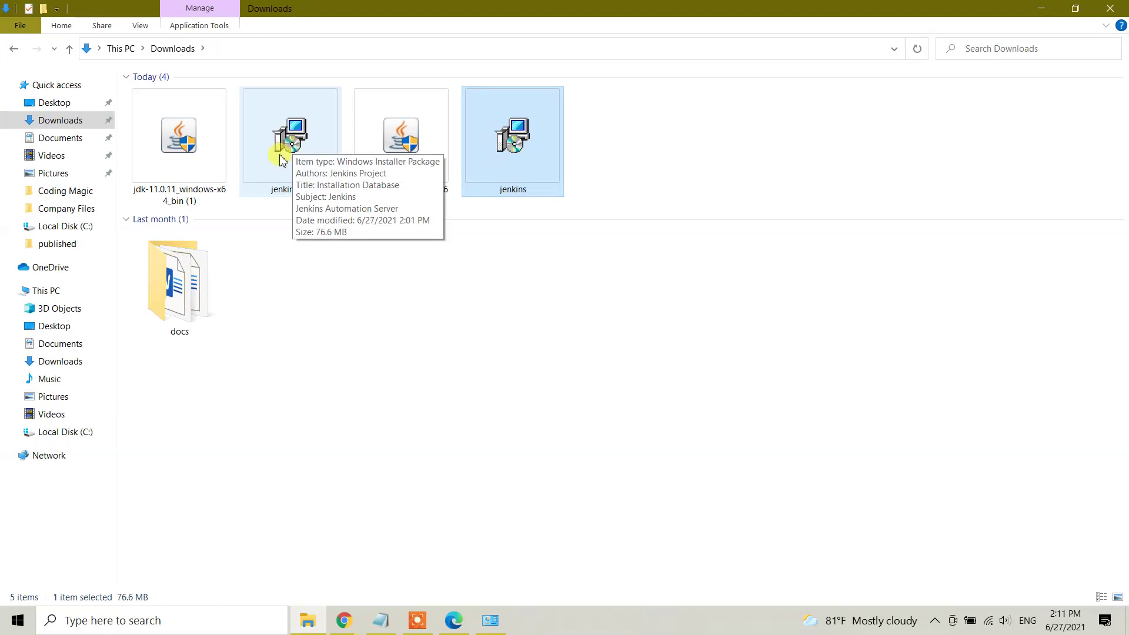
# - Launch the jenkins (1) installer and accept the default destination folder C:\Program Files\Jenkins\
pyautogui.doubleClick(293, 147)
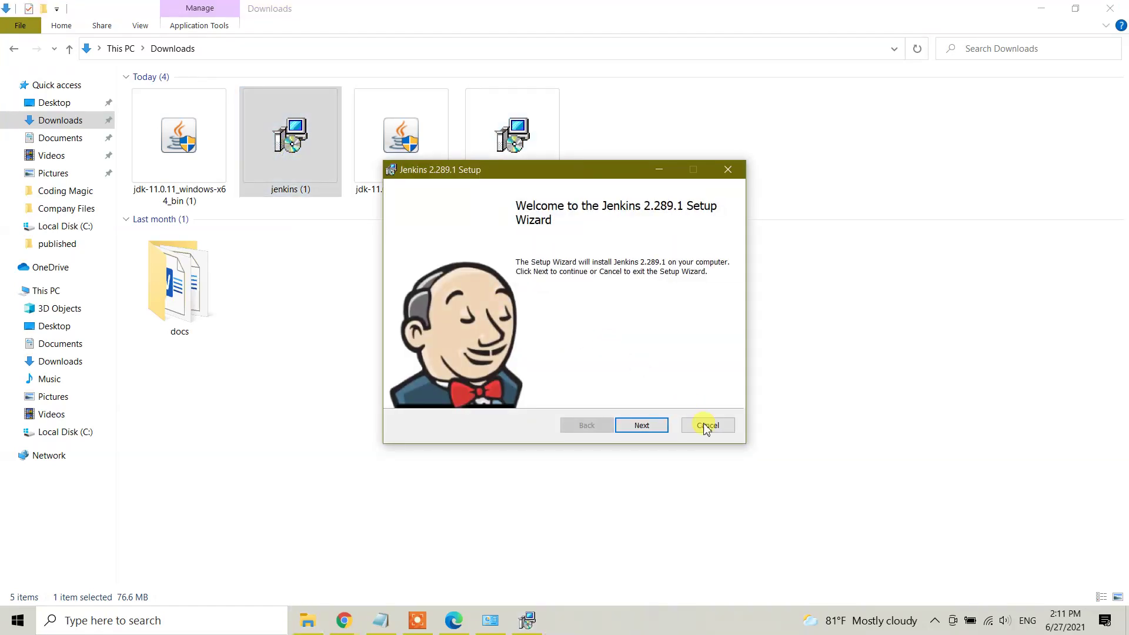
pyautogui.click(644, 425)
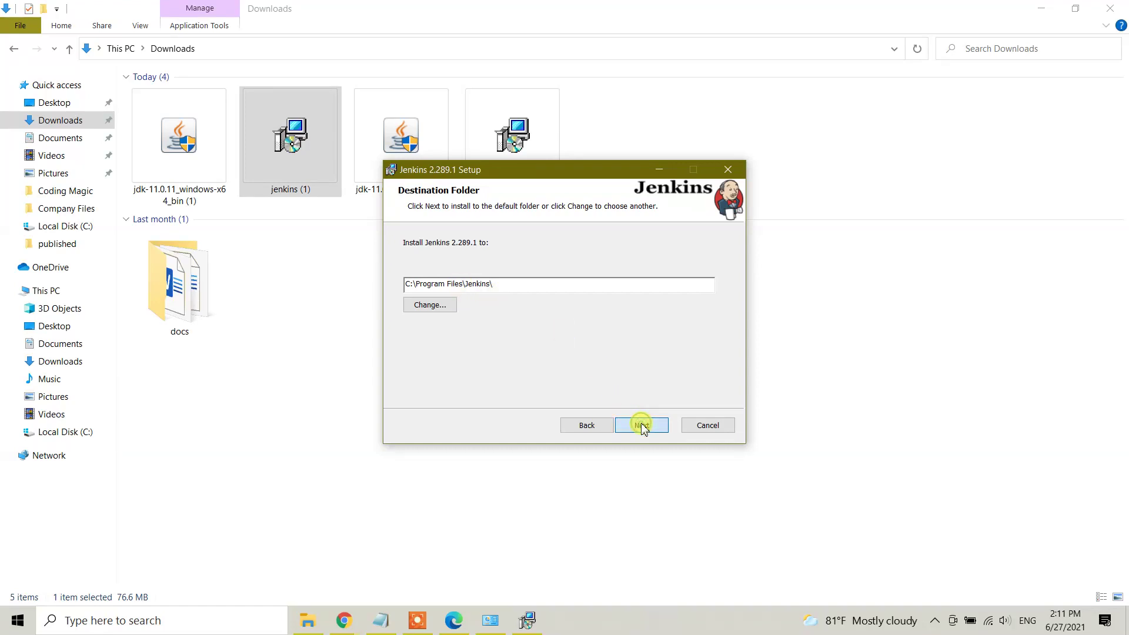
pyautogui.click(643, 425)
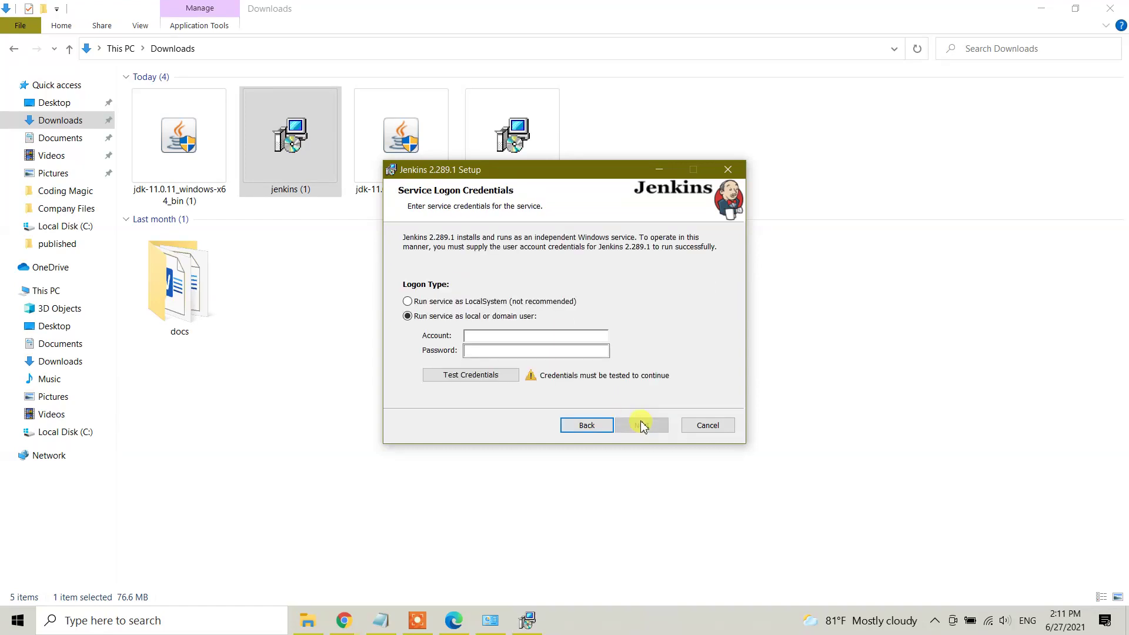
# - Set the Jenkins service to run as LocalSystem, then test and accept port 8080
pyautogui.click(407, 302)
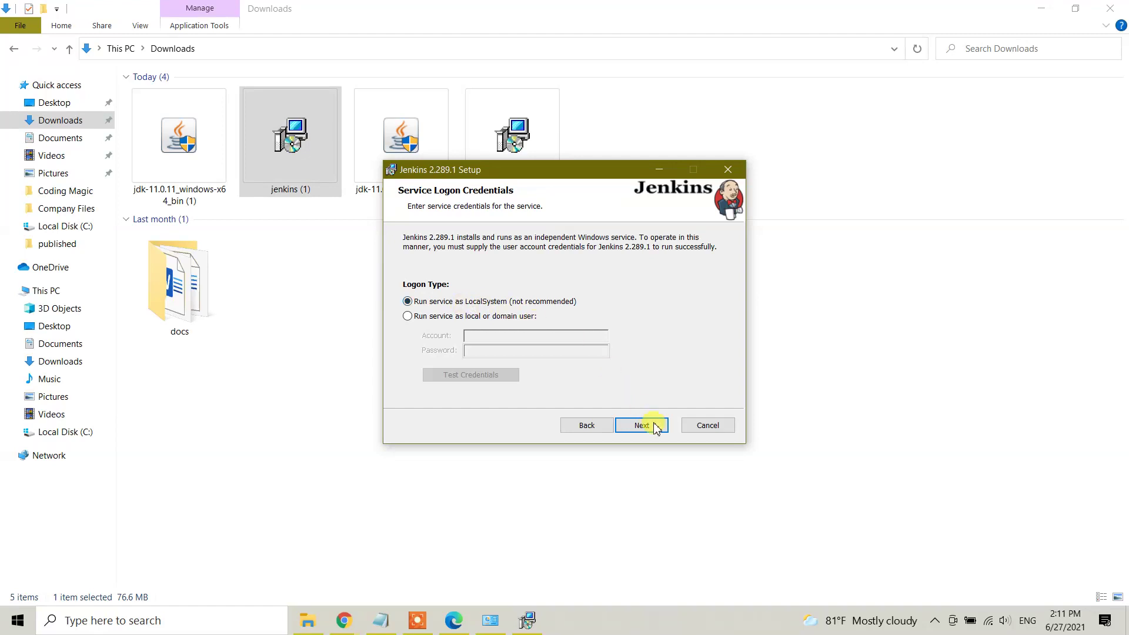
pyautogui.click(655, 426)
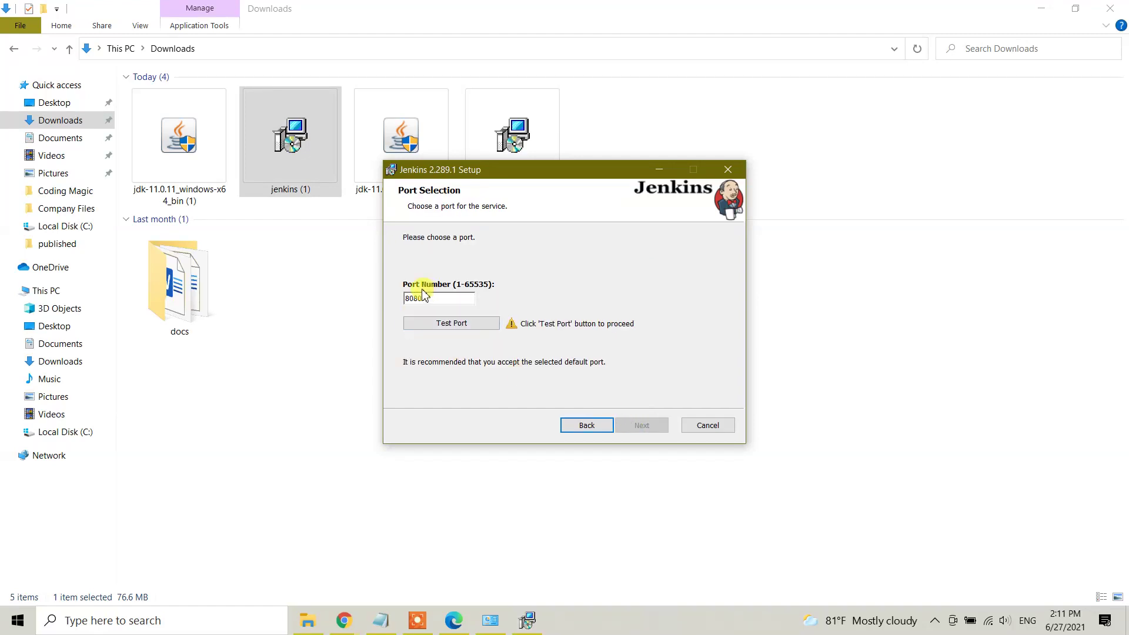
pyautogui.click(443, 324)
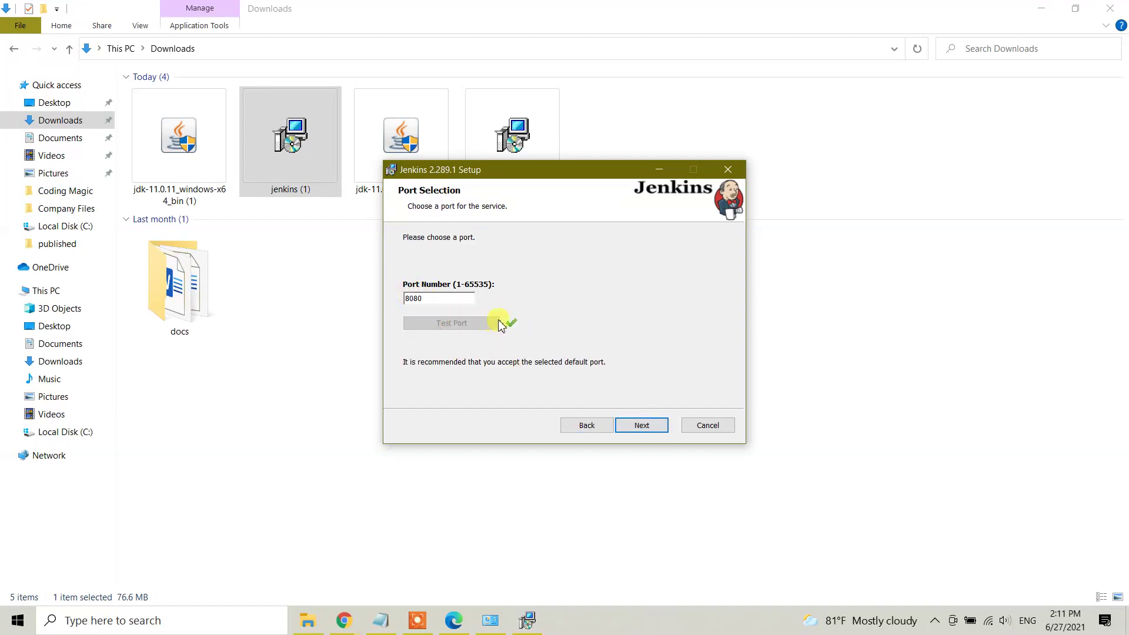
pyautogui.click(656, 426)
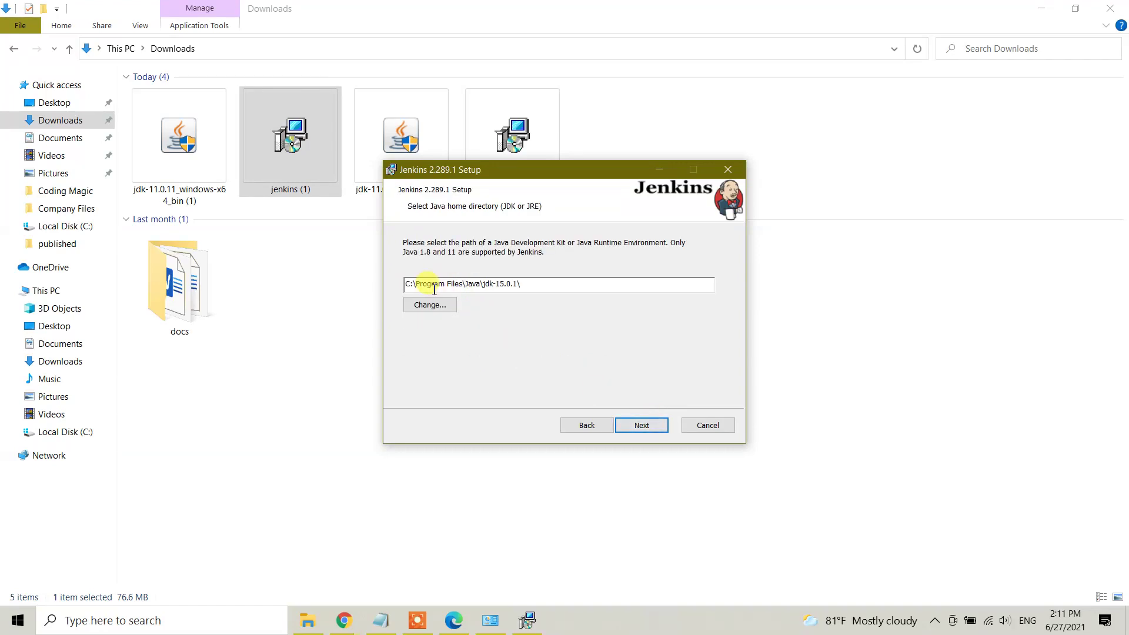
# - Change the installer's Java home directory to C:\Program Files\Java\jdk-11.0.11\ and accept it
pyautogui.moveTo(408, 285); pyautogui.dragTo(552, 288)
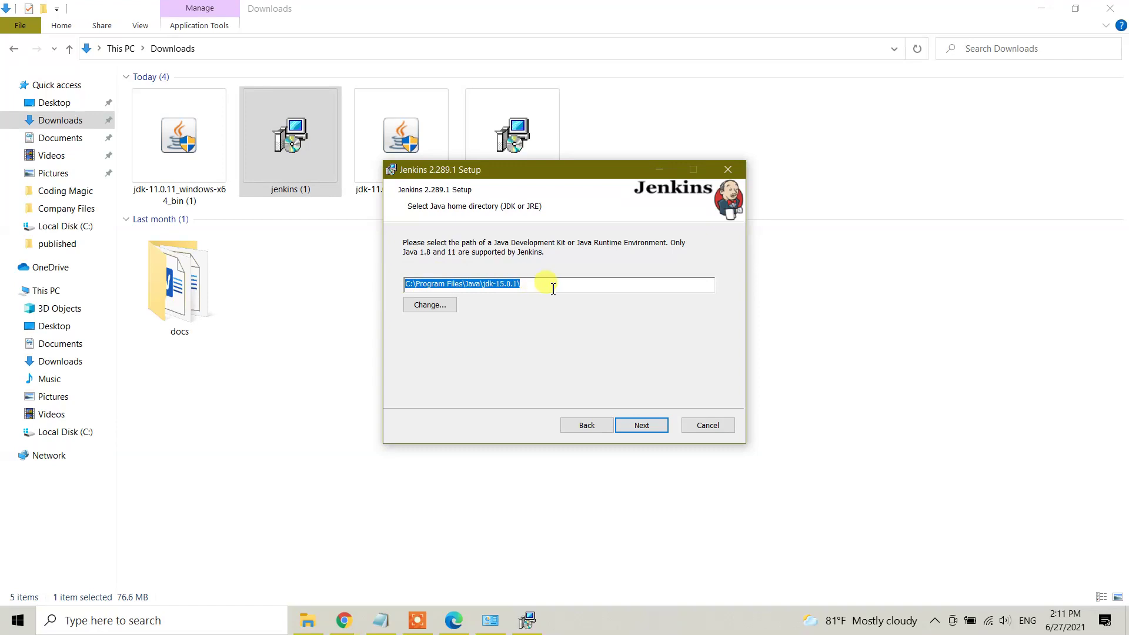
pyautogui.click(430, 305)
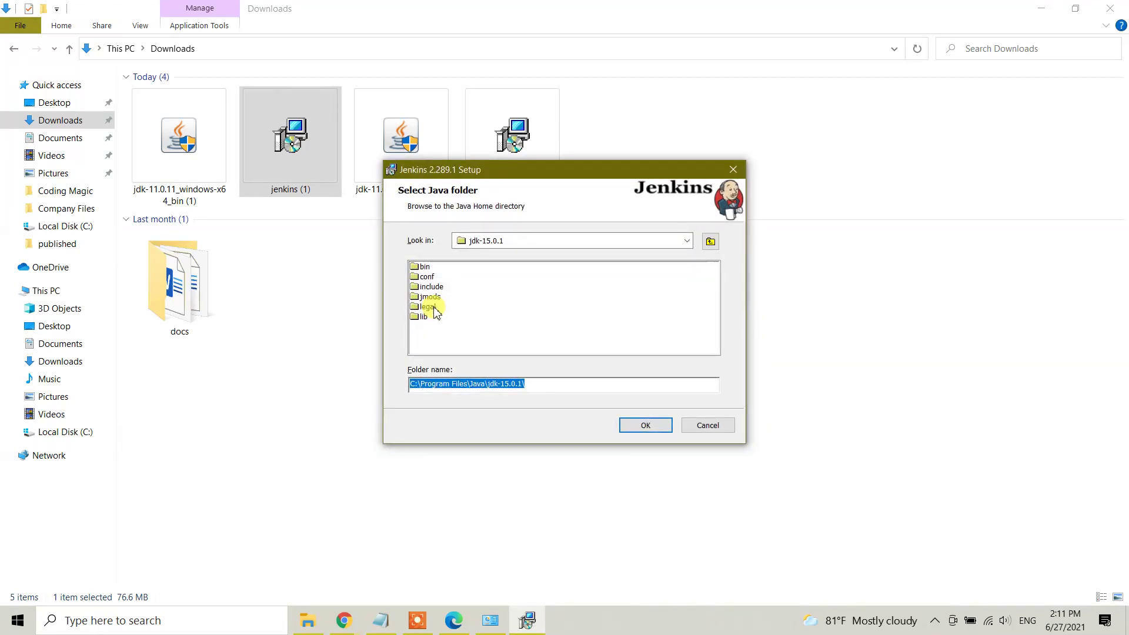
pyautogui.click(686, 241)
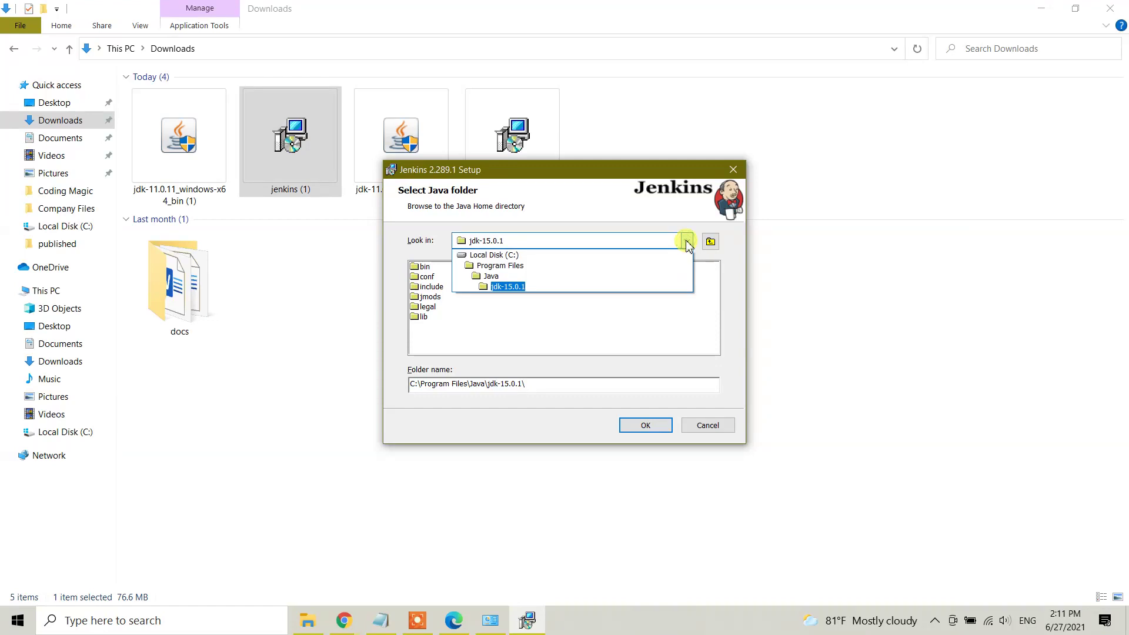
pyautogui.click(711, 242)
pyautogui.click(711, 242)
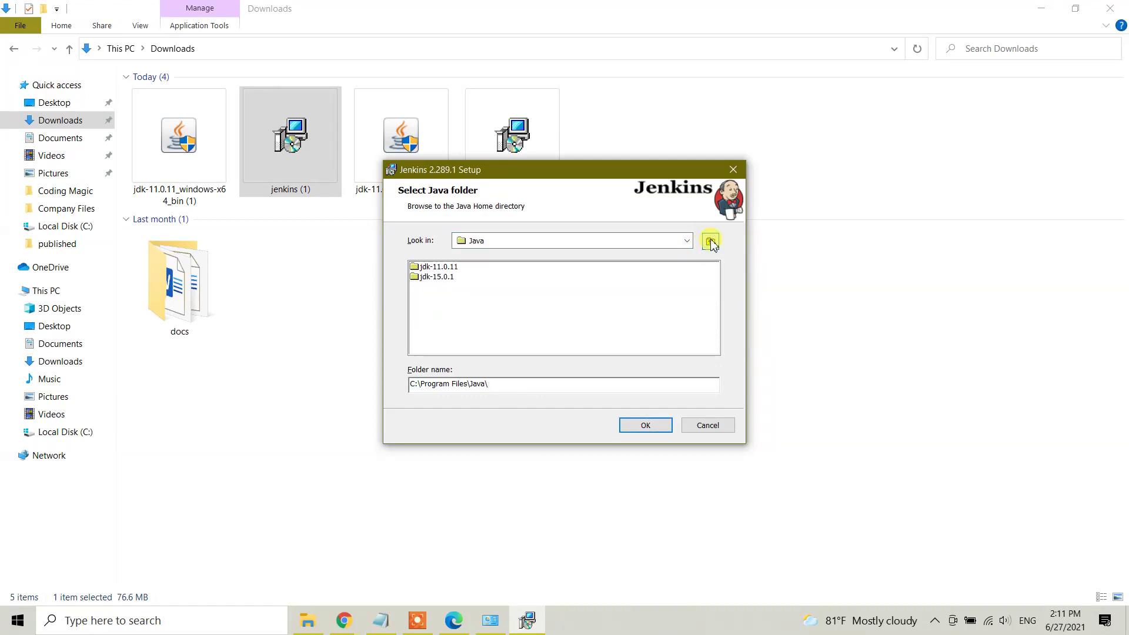
pyautogui.click(435, 269)
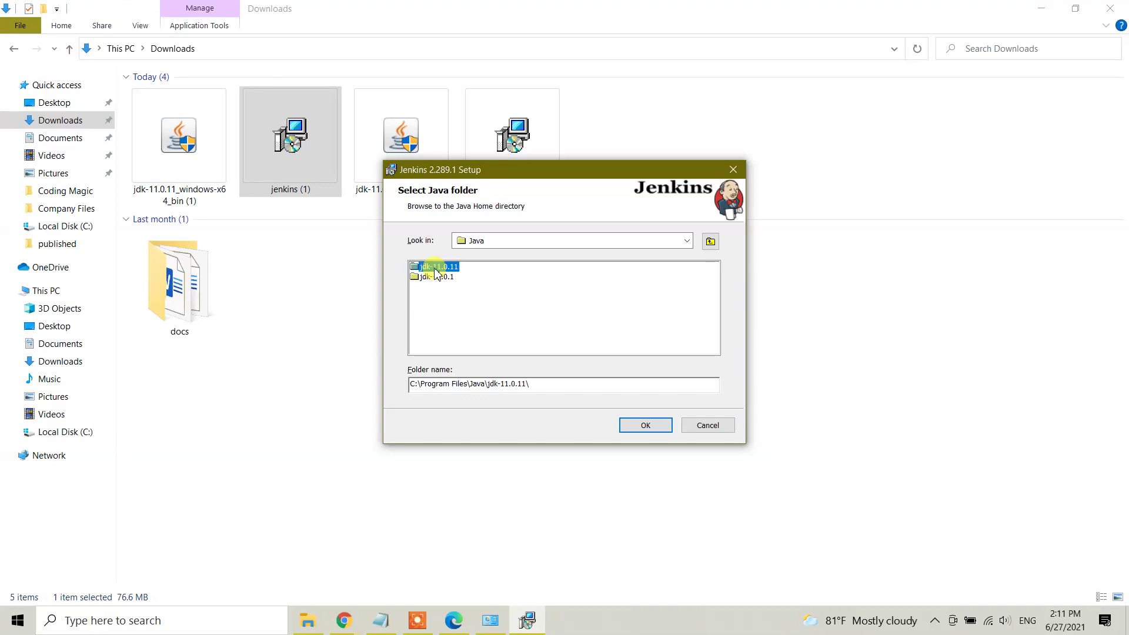
pyautogui.click(643, 424)
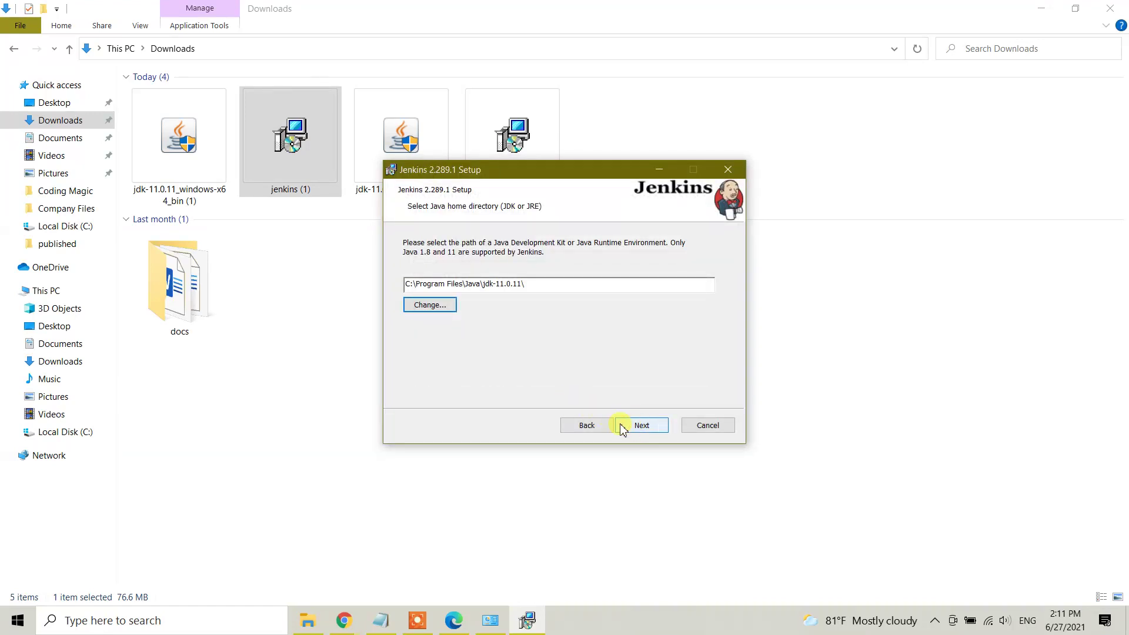
pyautogui.click(640, 426)
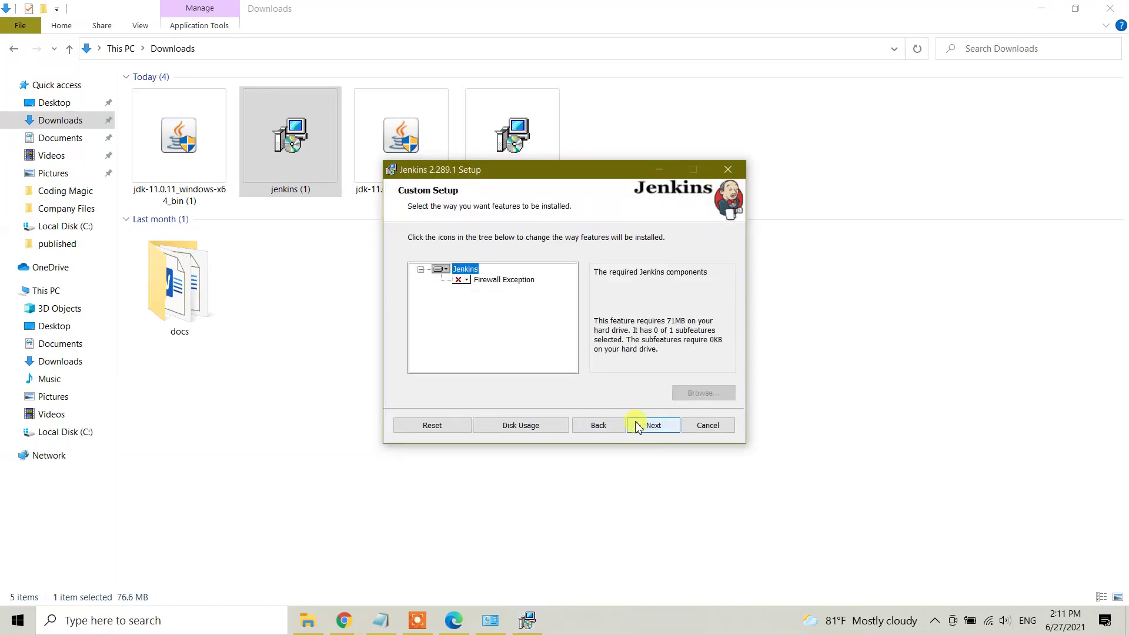
# - Accept the default feature selection, install Jenkins 2.289.1 and finish the setup wizard
pyautogui.click(639, 425)
pyautogui.click(646, 427)
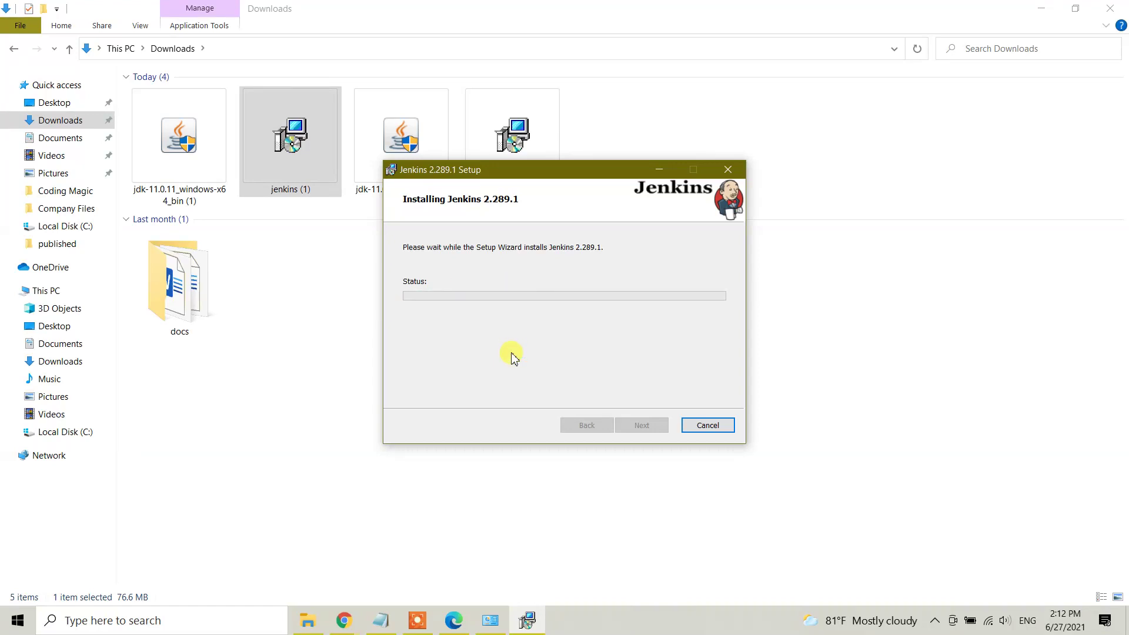
pyautogui.click(647, 425)
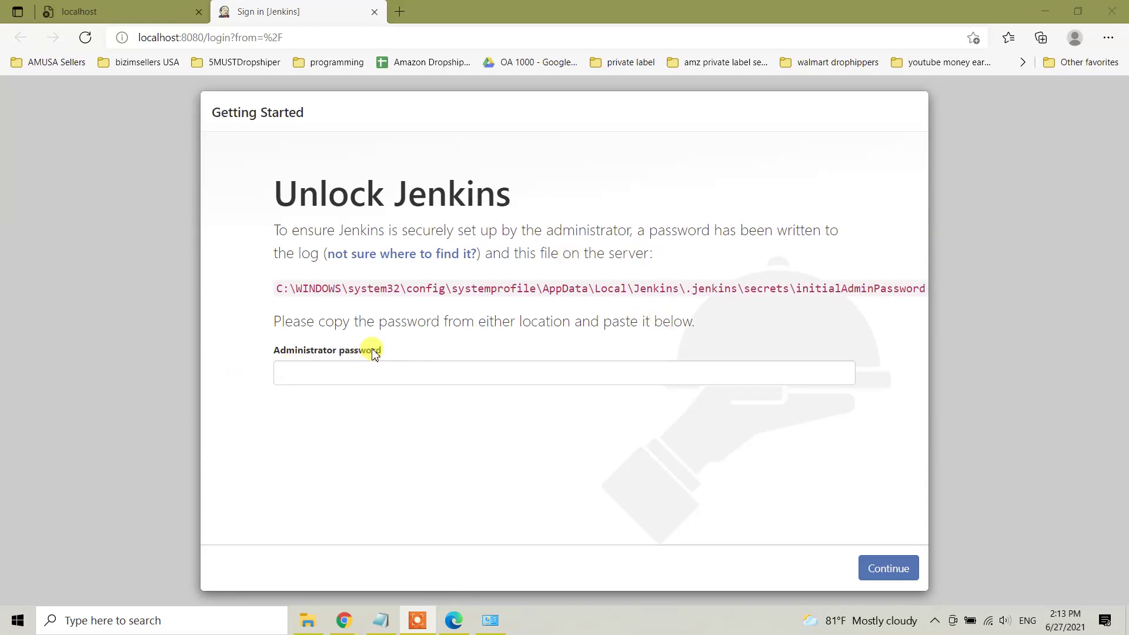
# - Highlight the initial admin password file path on the Unlock Jenkins page and switch to File Explorer in a smaller window beside it
pyautogui.moveTo(280, 288); pyautogui.dragTo(829, 281)
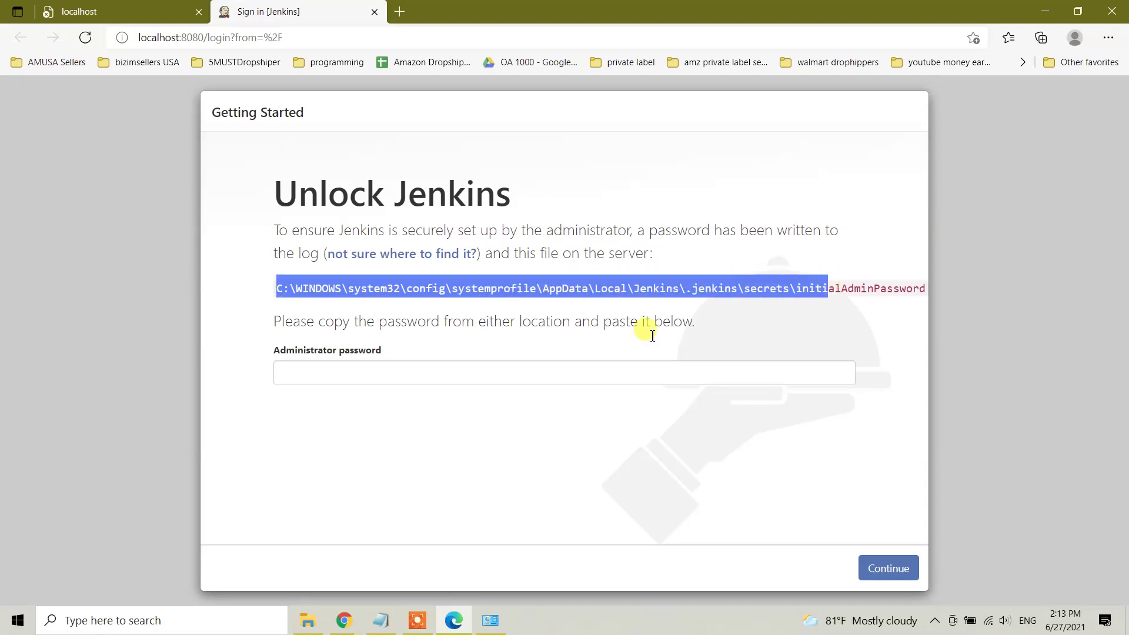
pyautogui.click(306, 618)
pyautogui.doubleClick(350, 11)
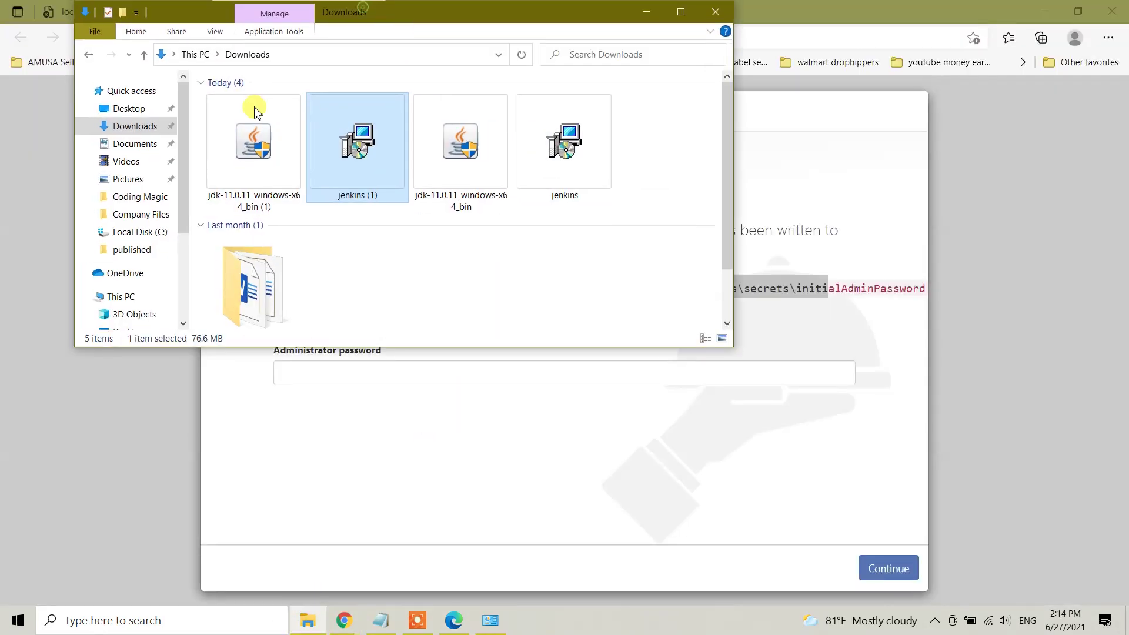
pyautogui.moveTo(434, 13); pyautogui.dragTo(883, 166)
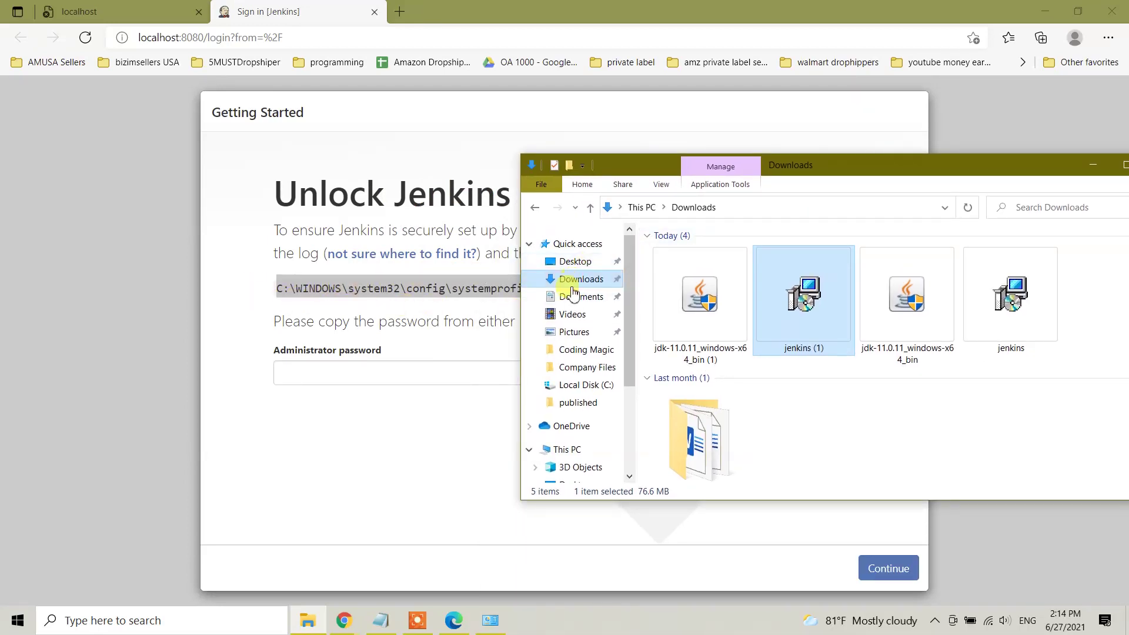
# - Open the Windows folder on Local Disk (C:)
pyautogui.scroll(-1, 579, 443)
pyautogui.scroll(-2, 582, 441)
pyautogui.scroll(1, 574, 427)
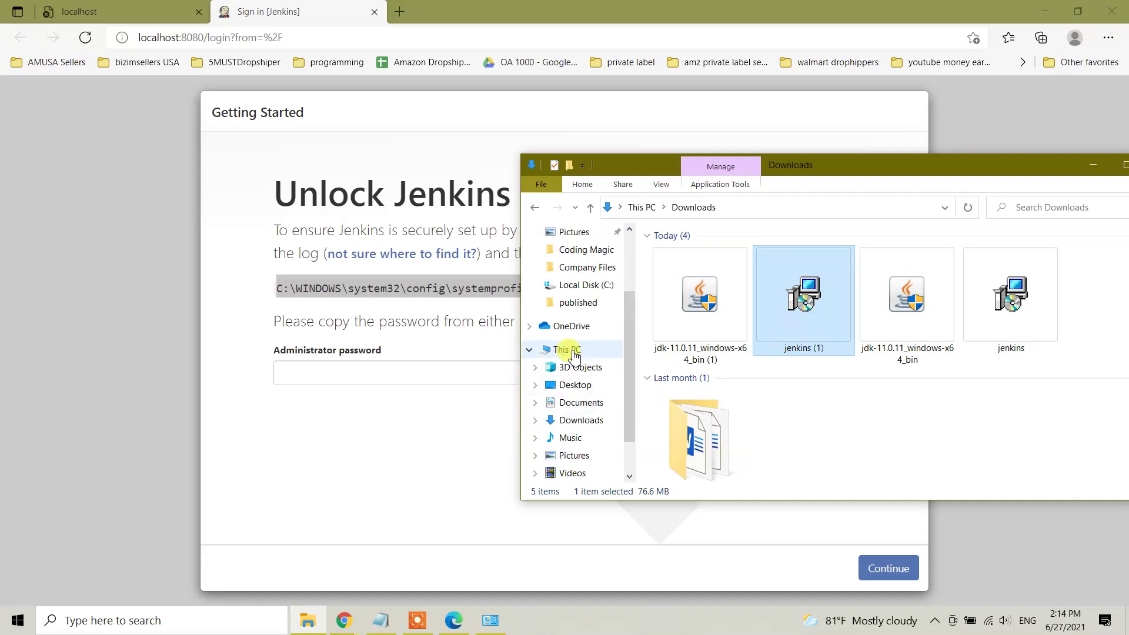
pyautogui.scroll(-2, 579, 435)
pyautogui.click(585, 439)
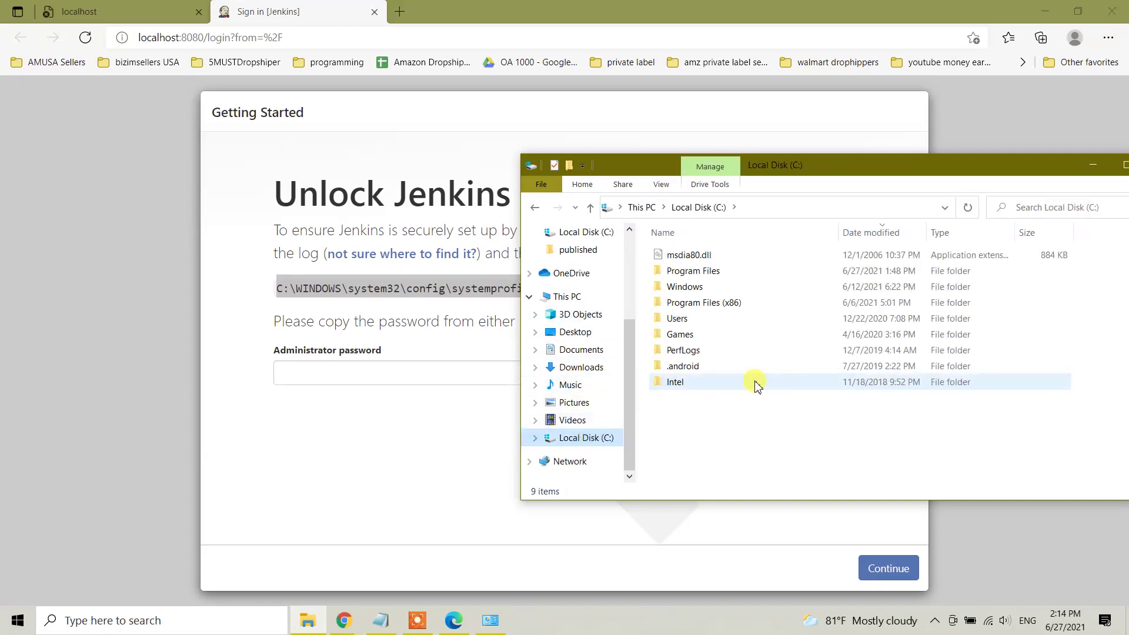
pyautogui.doubleClick(681, 287)
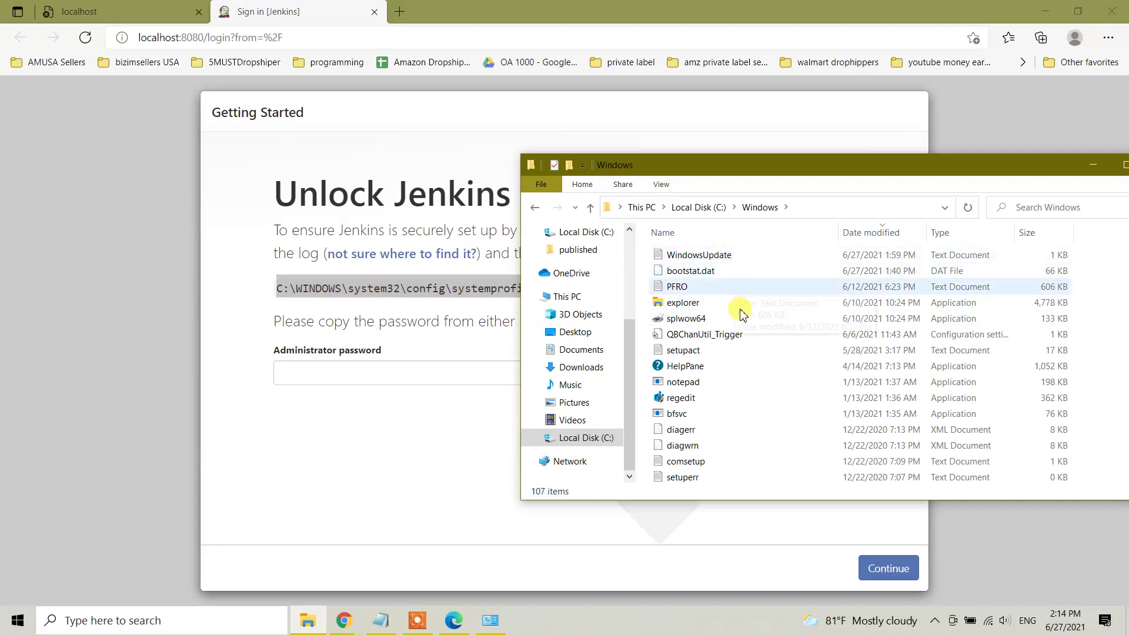
# - Find the System32 folder inside C:\Windows and open it
pyautogui.scroll(-5, 740, 395)
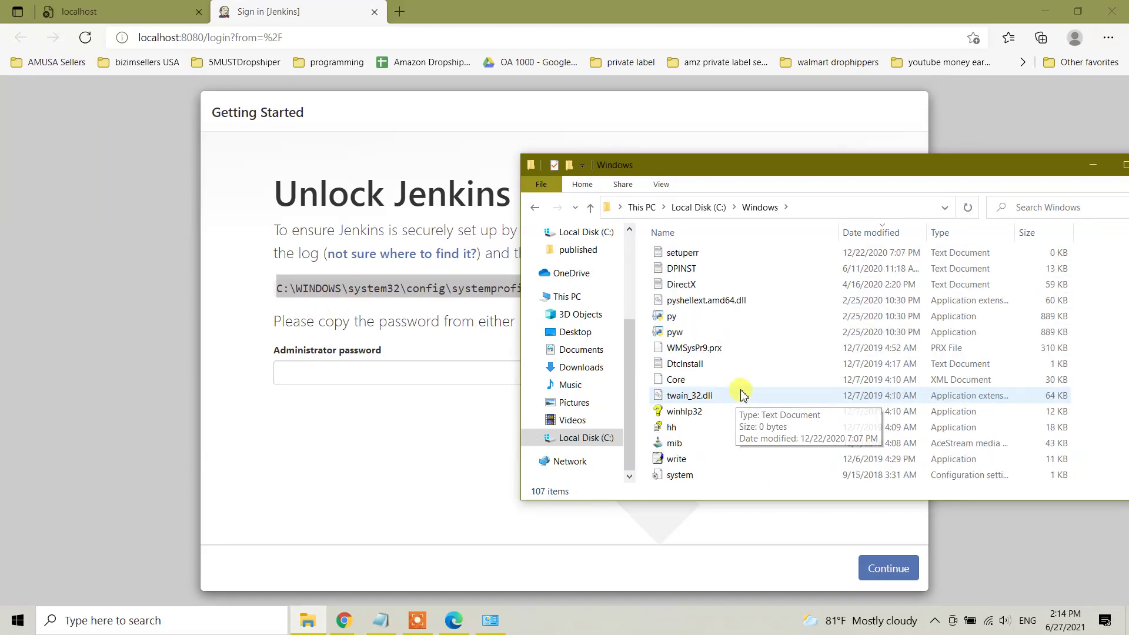
pyautogui.press('s')
pyautogui.press('s')
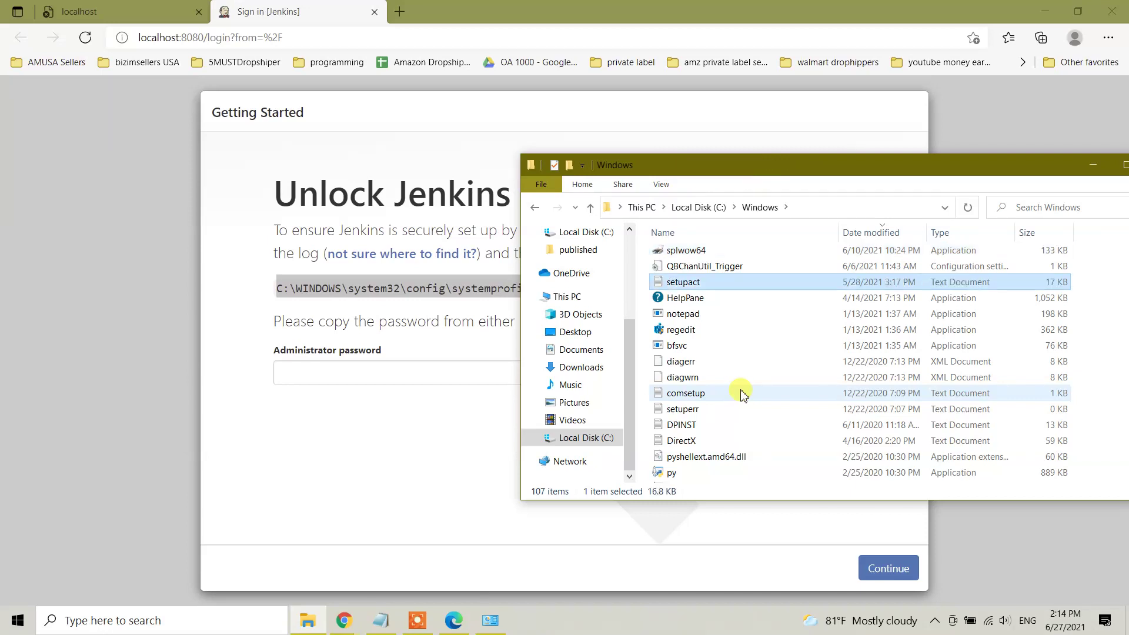
pyautogui.press('s')
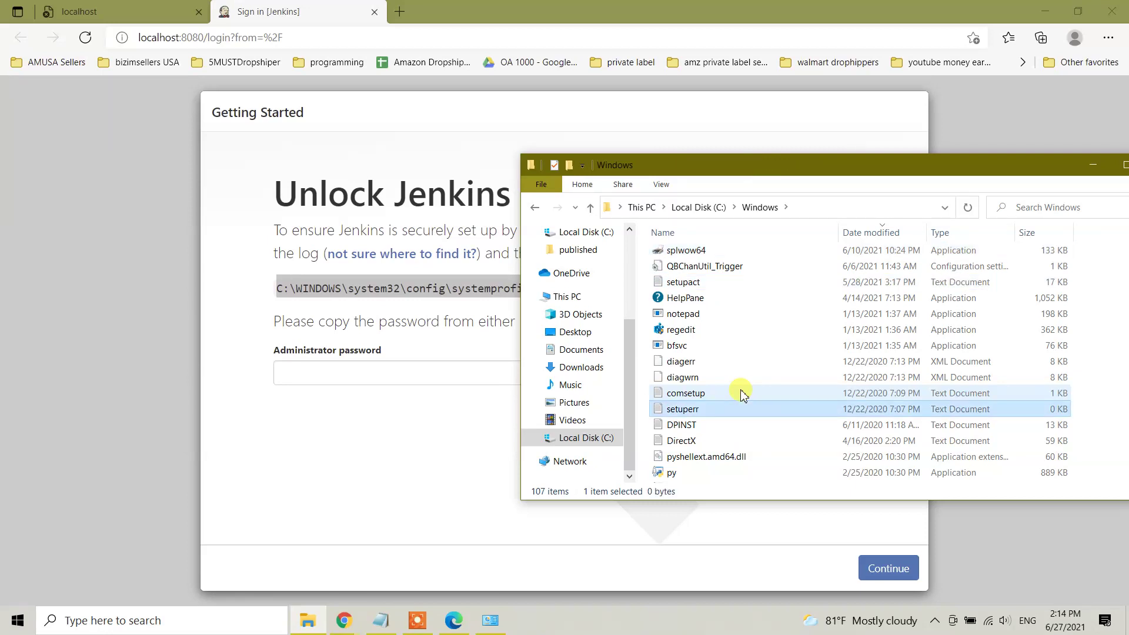
pyautogui.press('s')
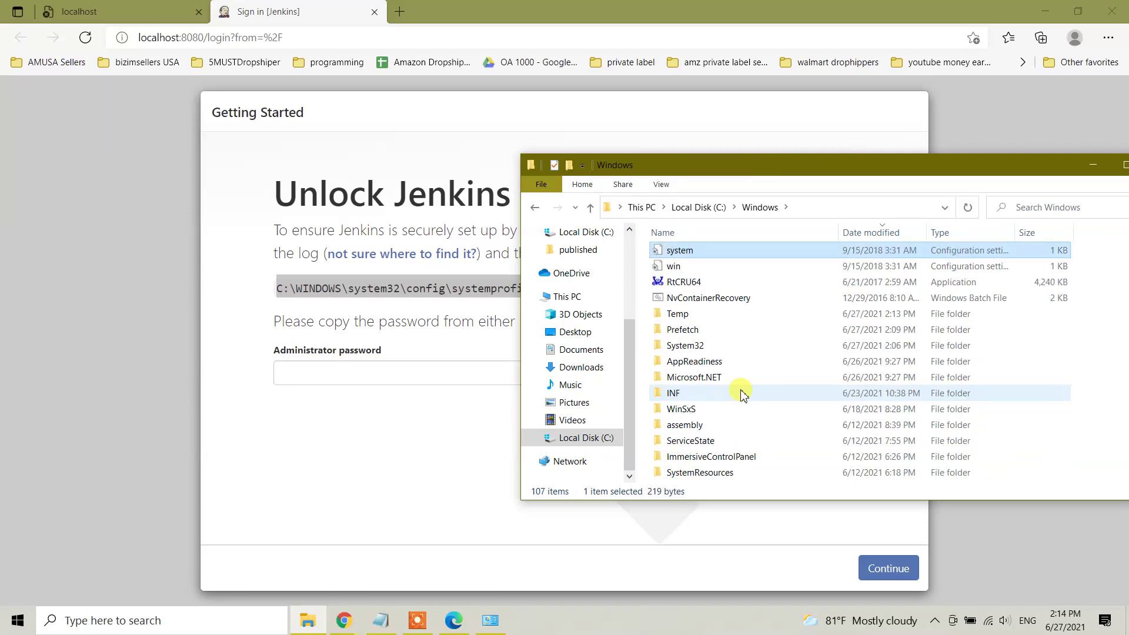
pyautogui.scroll(-3, 731, 386)
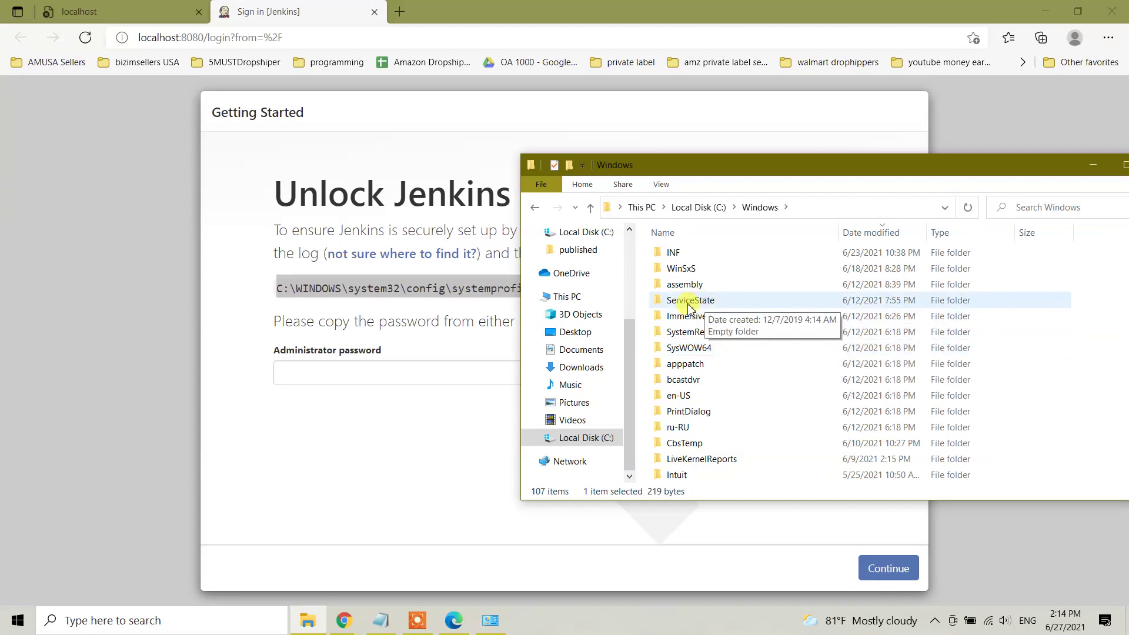
pyautogui.scroll(1, 714, 338)
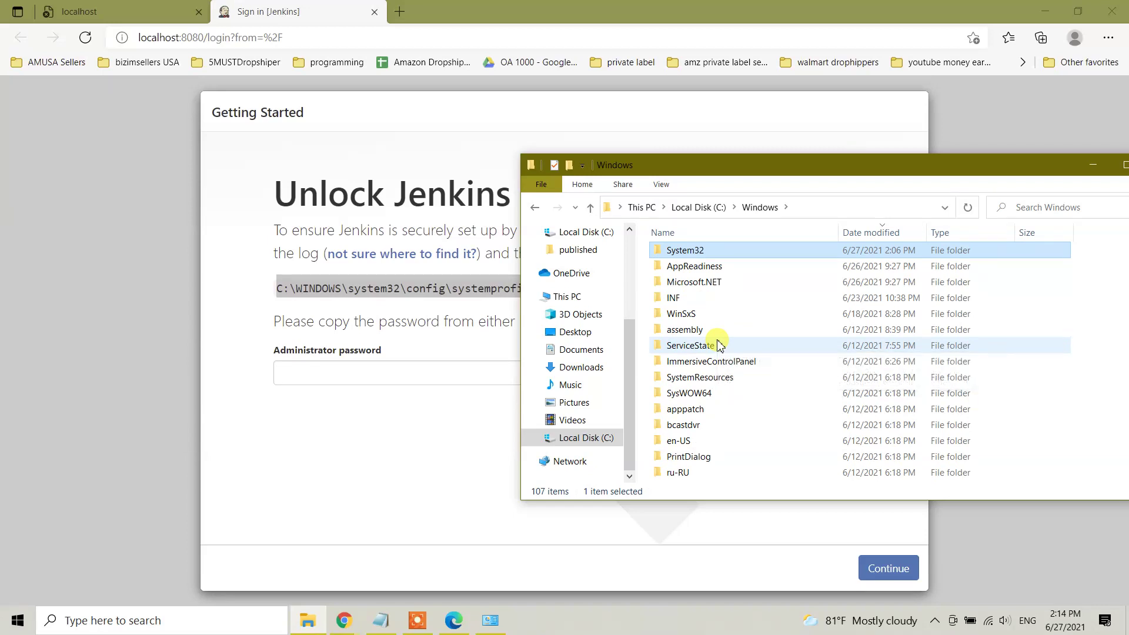
pyautogui.click(718, 345)
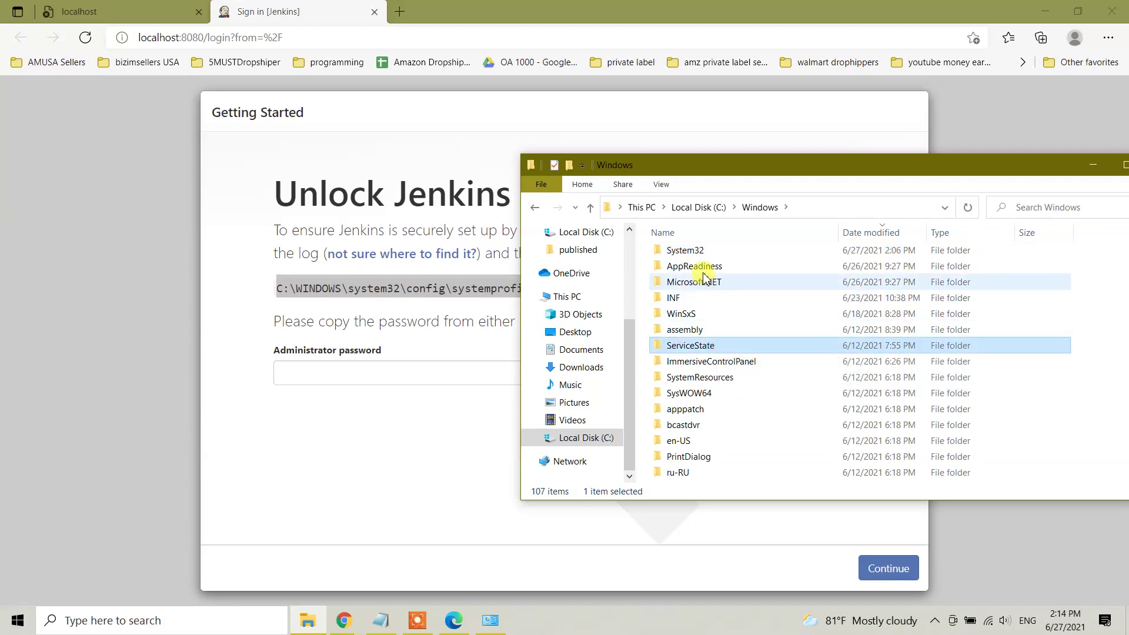
pyautogui.doubleClick(686, 251)
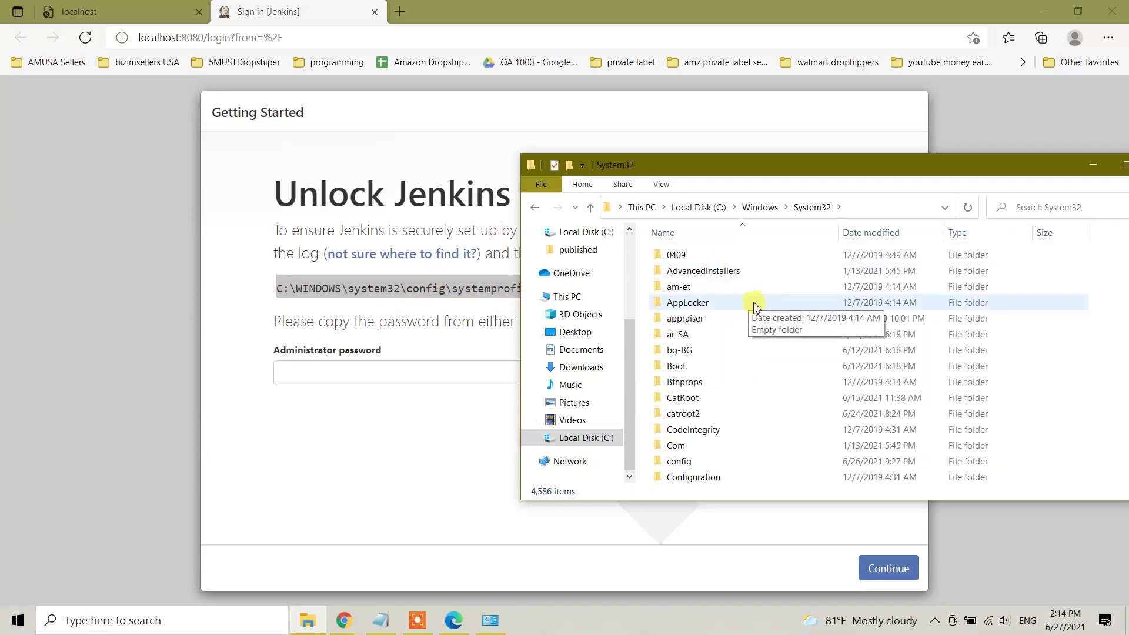
# - Open the config folder and its systemprofile subfolder, granting permanent access to both, and keep the password file path uncovered
pyautogui.doubleClick(708, 461)
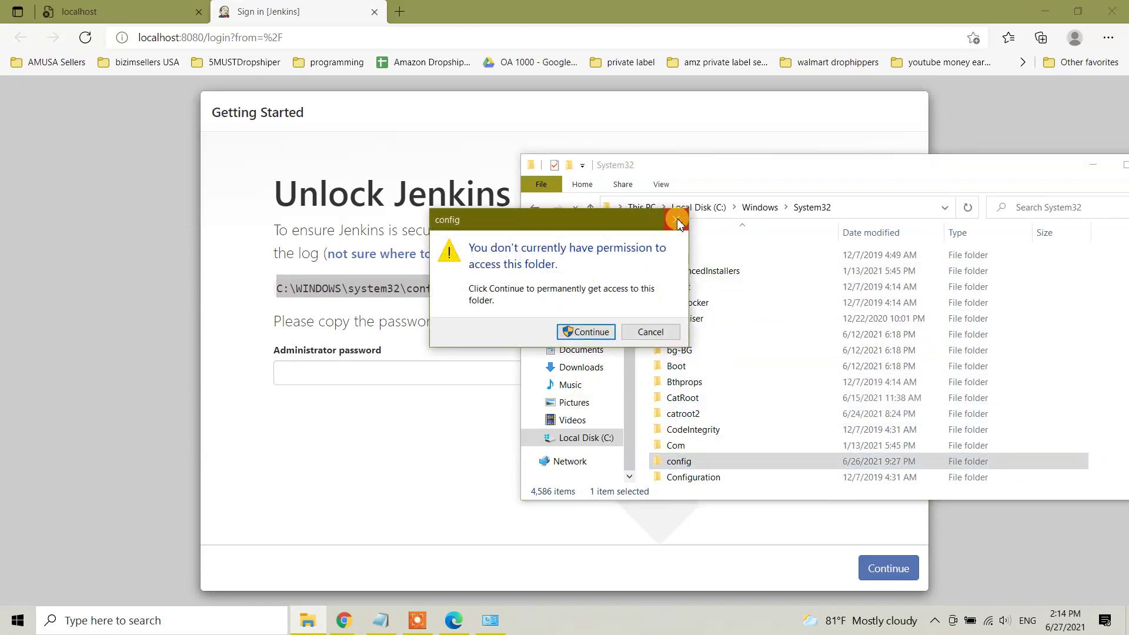
pyautogui.click(586, 331)
pyautogui.moveTo(732, 163); pyautogui.dragTo(548, 336)
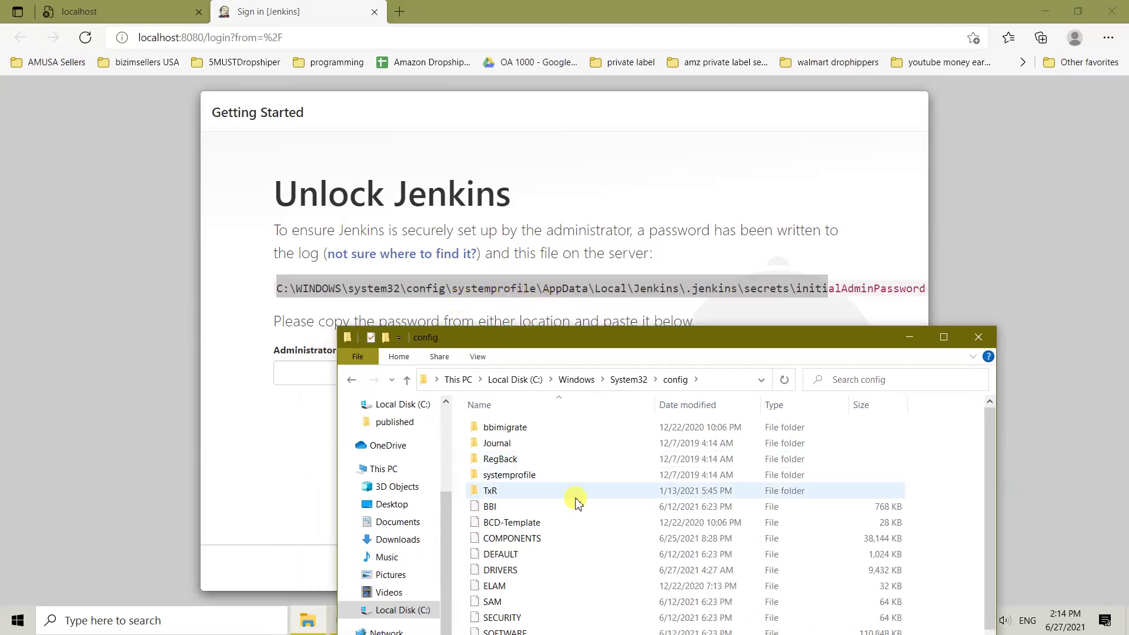
pyautogui.doubleClick(534, 476)
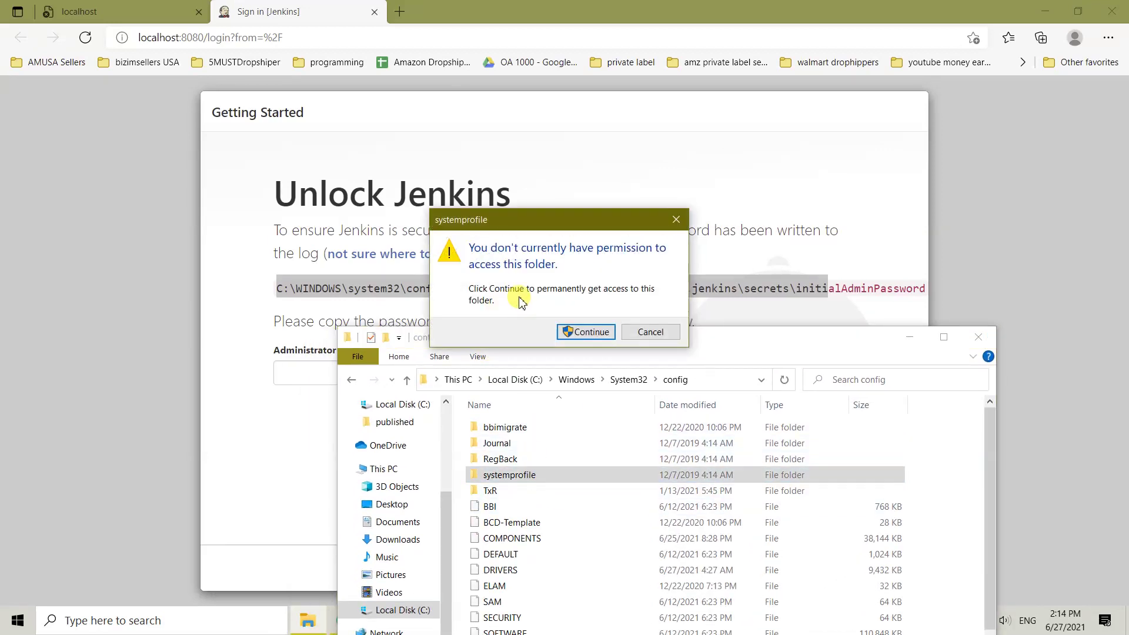
pyautogui.click(590, 331)
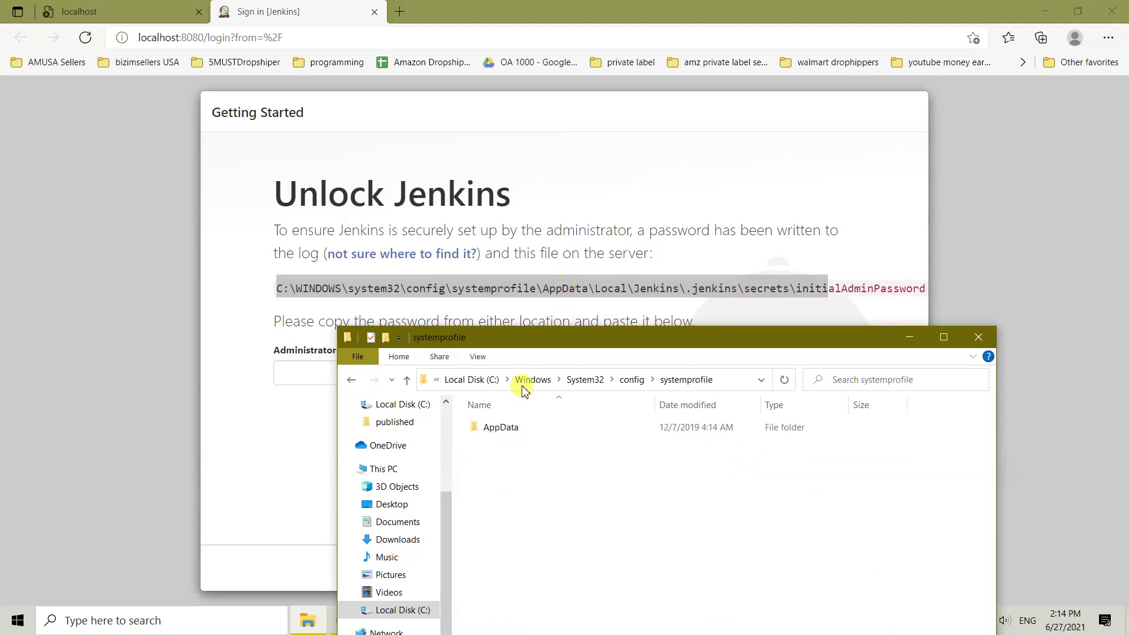
# - Navigate from systemprofile through AppData\Local\Jenkins into the .jenkins folder
pyautogui.doubleClick(500, 428)
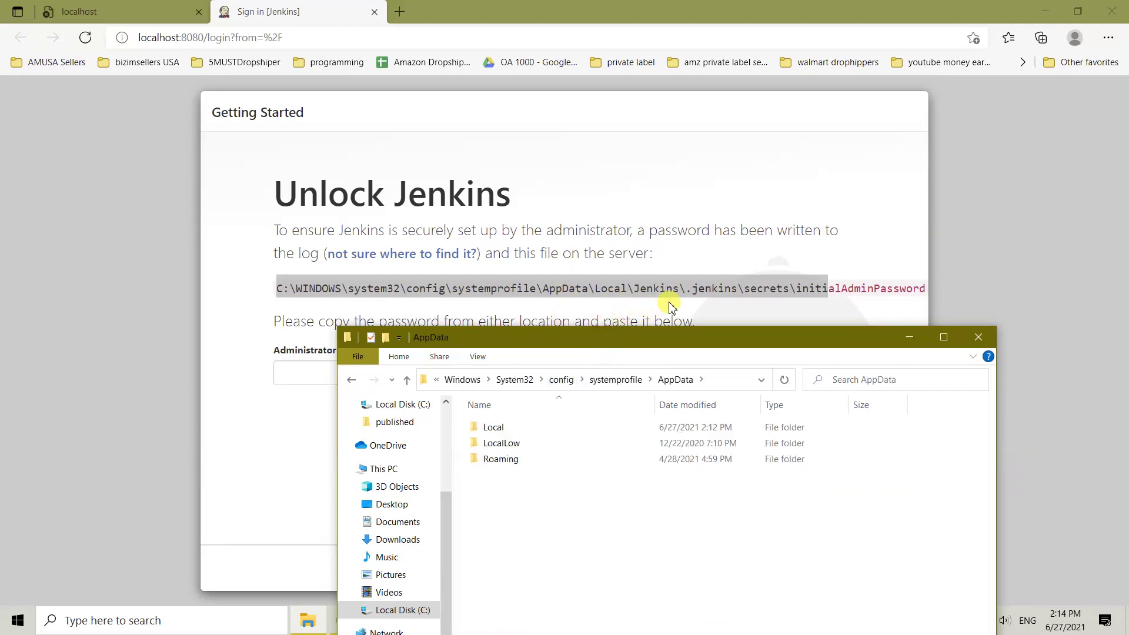
pyautogui.doubleClick(495, 427)
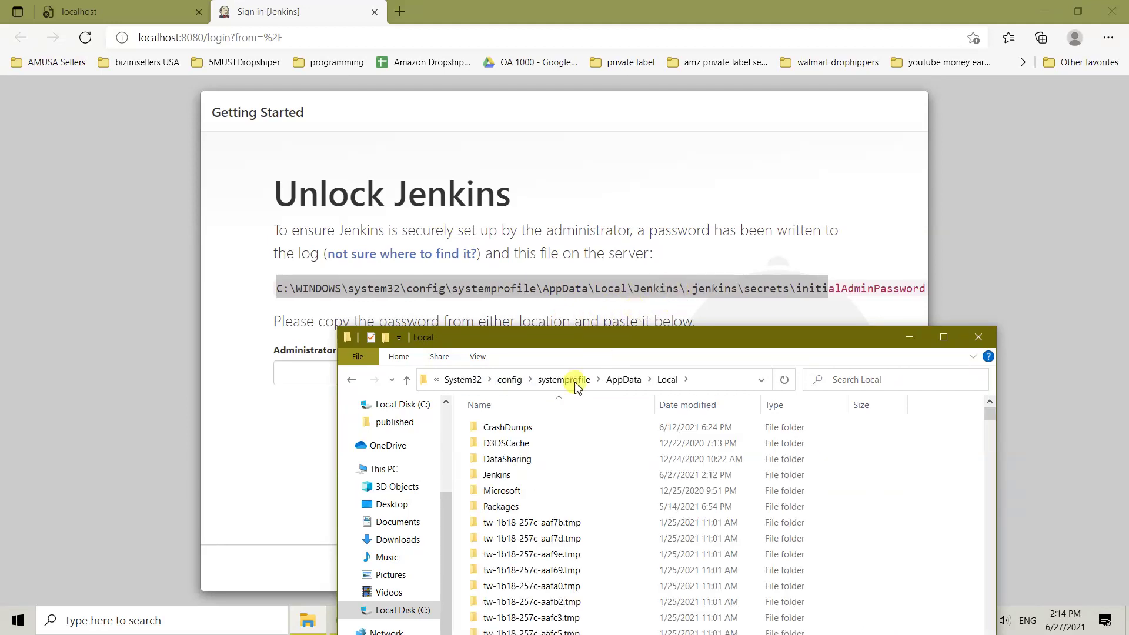
pyautogui.doubleClick(504, 475)
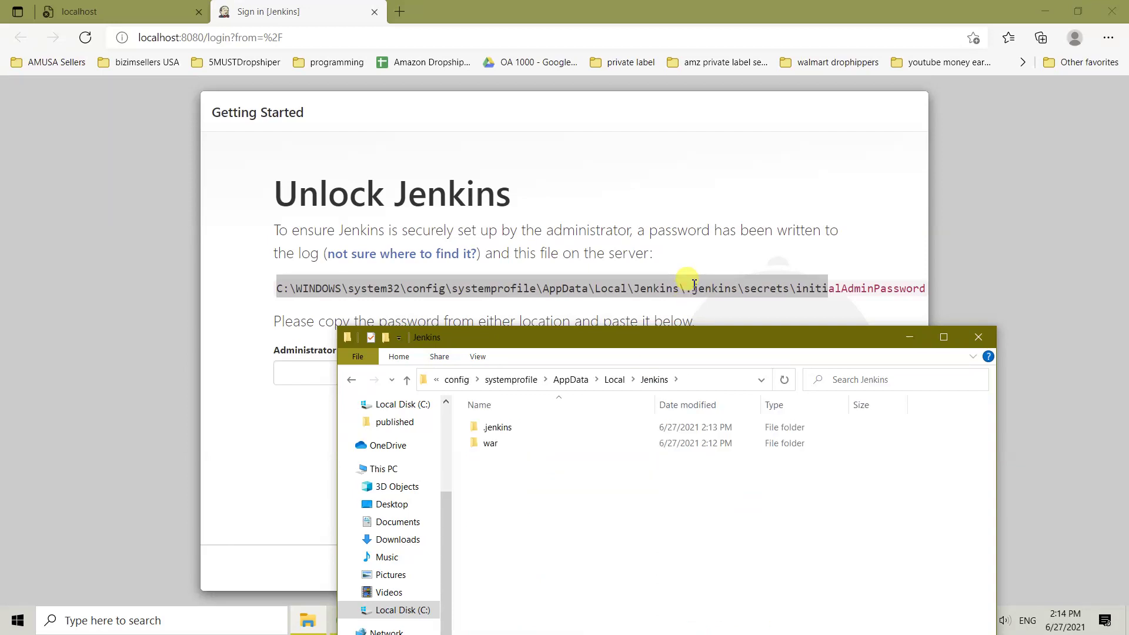
pyautogui.doubleClick(541, 427)
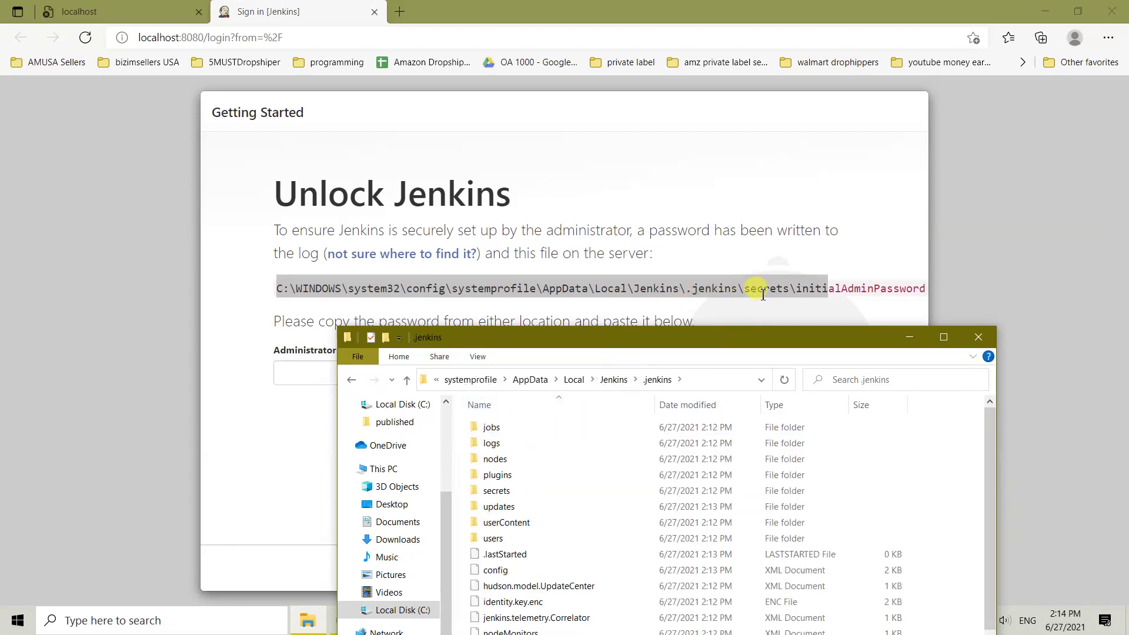
# - Open the initialAdminPassword file from the secrets folder in Notepad
pyautogui.doubleClick(536, 490)
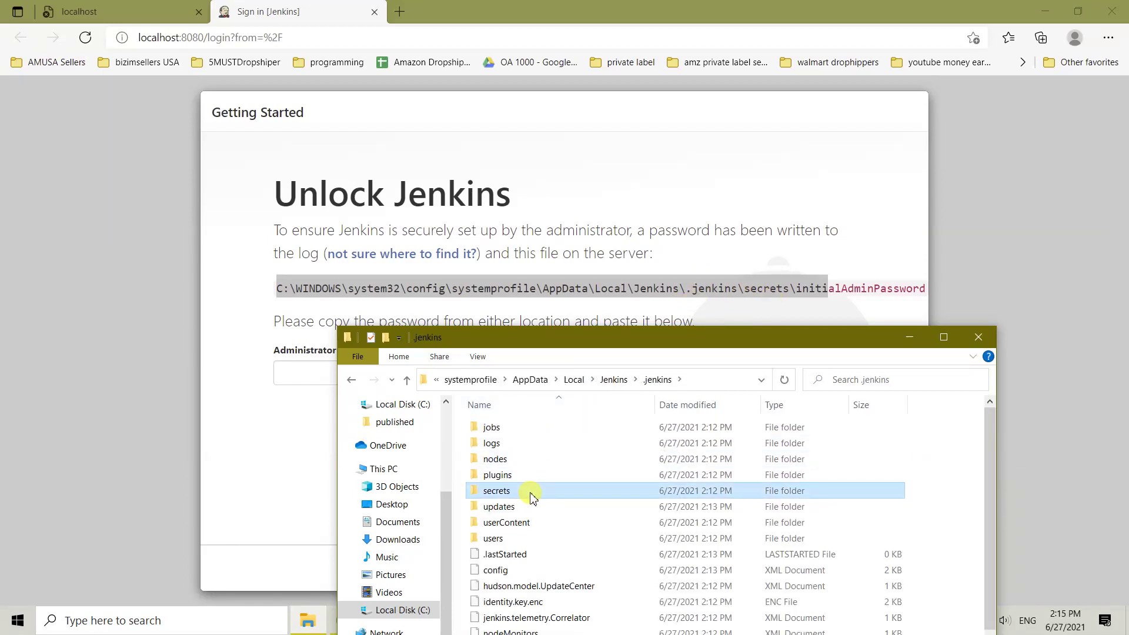
pyautogui.moveTo(835, 288); pyautogui.dragTo(872, 289)
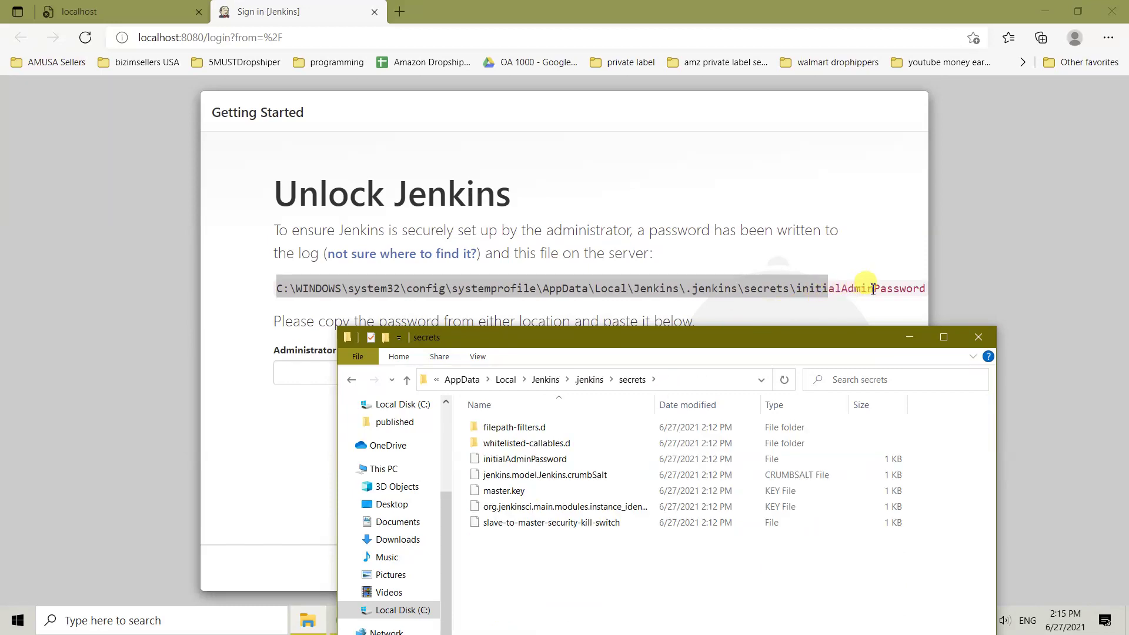
pyautogui.click(523, 465)
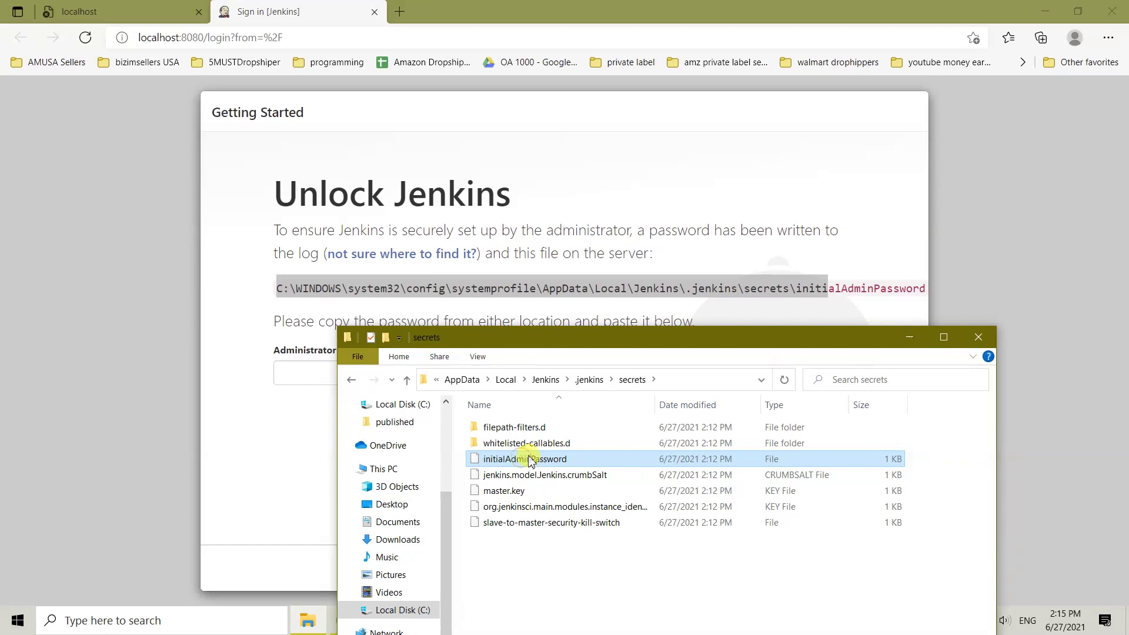
pyautogui.doubleClick(528, 458)
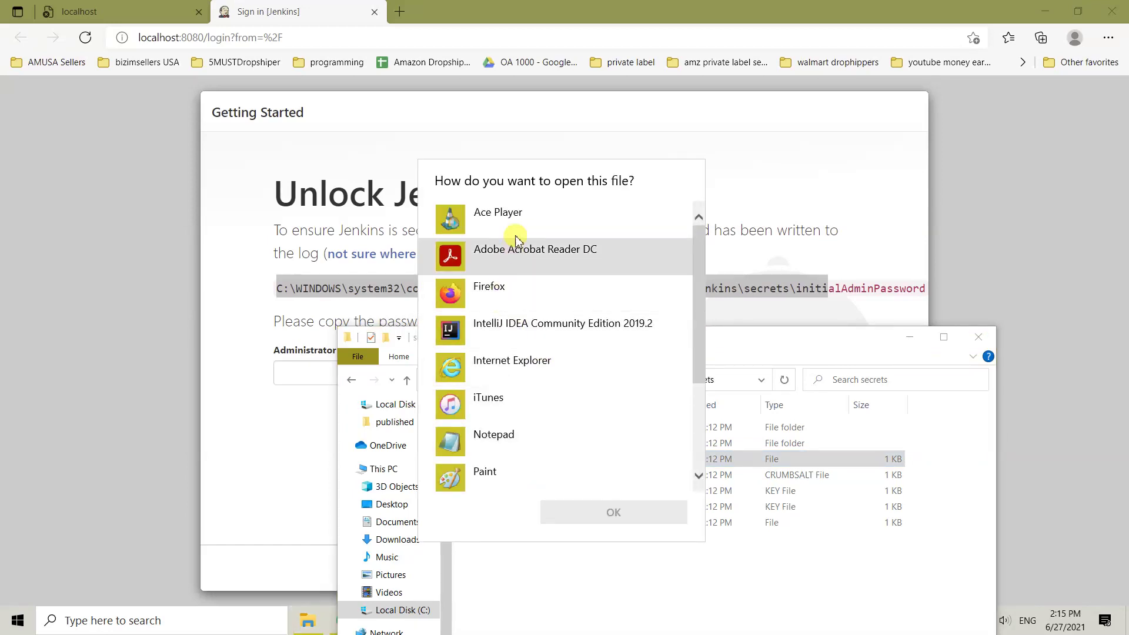
pyautogui.click(536, 449)
pyautogui.click(587, 509)
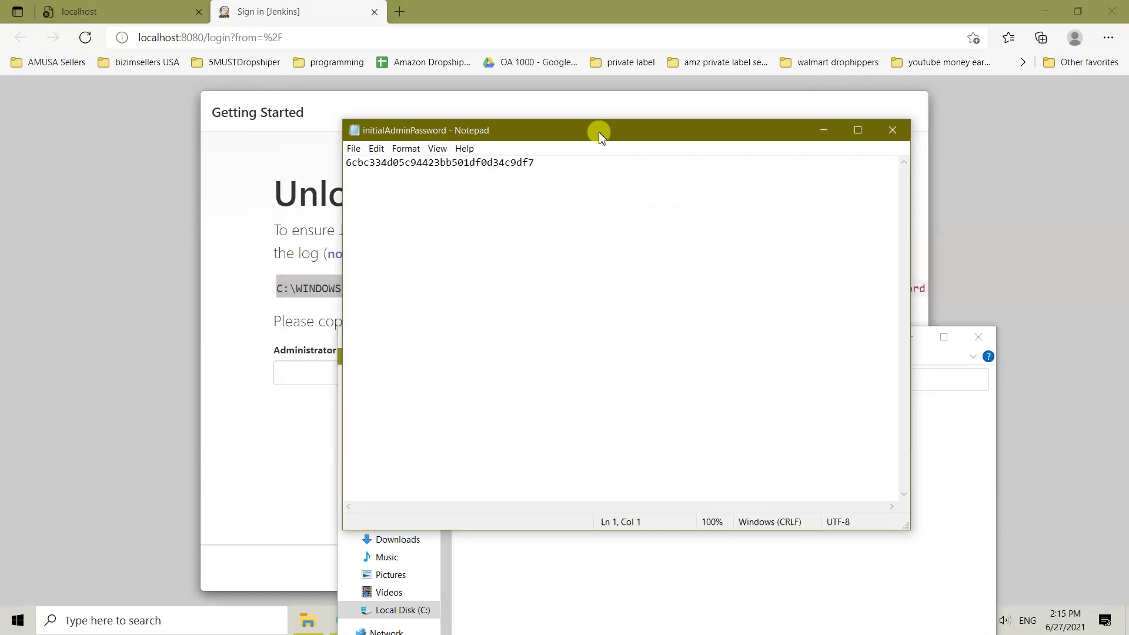
# - Copy the initial password from the file into the Administrator password field, unlock Jenkins, and decline saving the password in the browser
pyautogui.moveTo(597, 134); pyautogui.dragTo(723, 157)
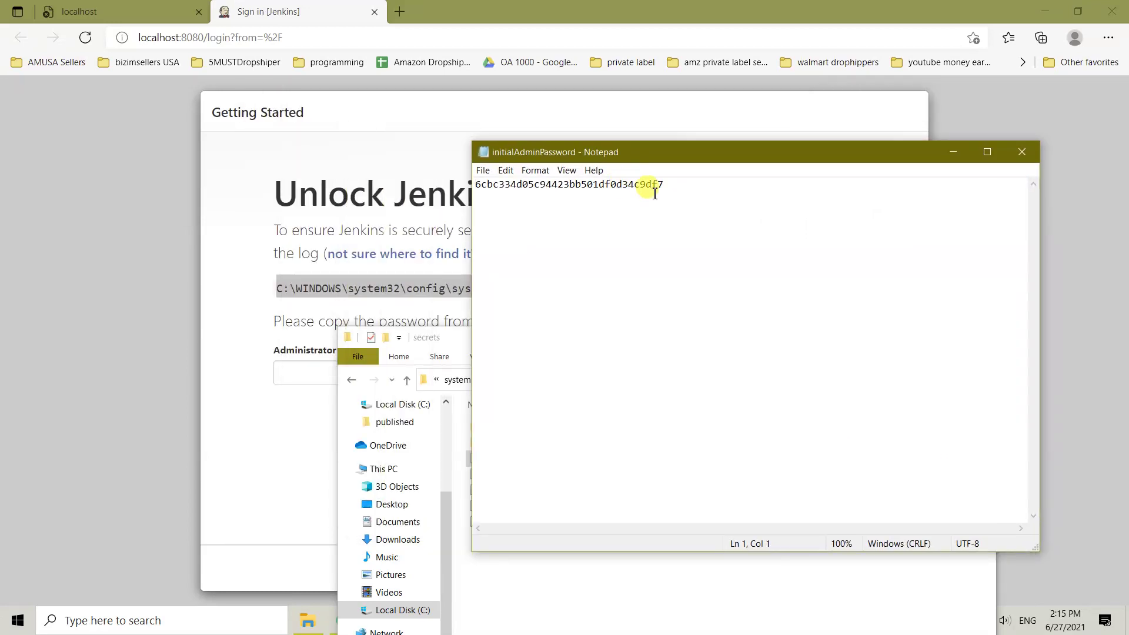
pyautogui.moveTo(654, 188); pyautogui.dragTo(377, 181)
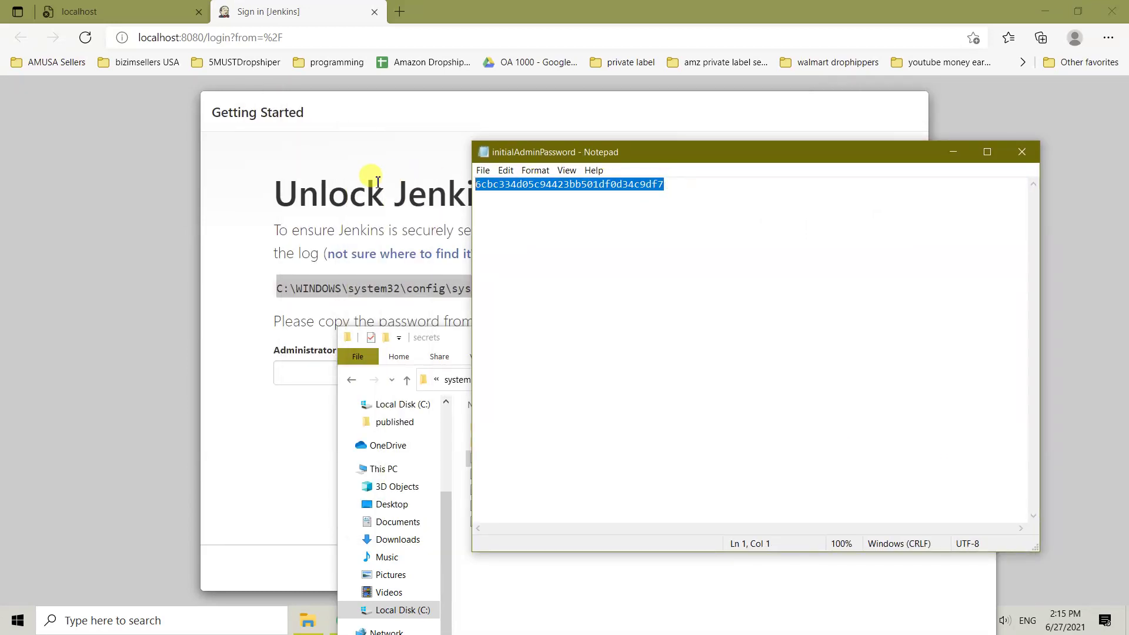
pyautogui.click(178, 221)
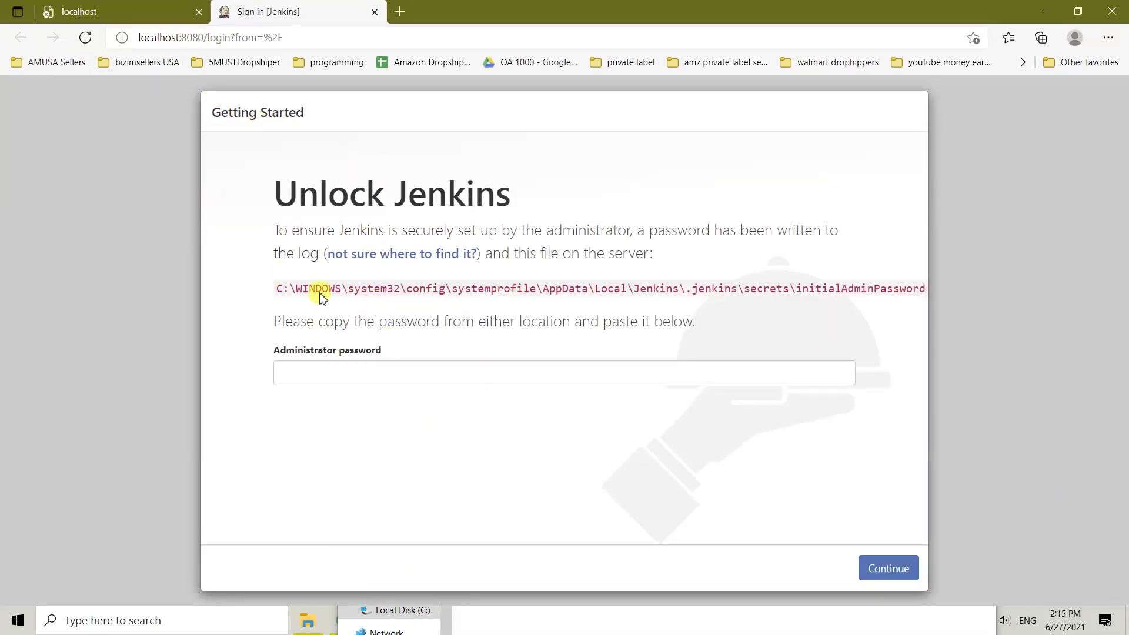
pyautogui.rightClick(348, 374)
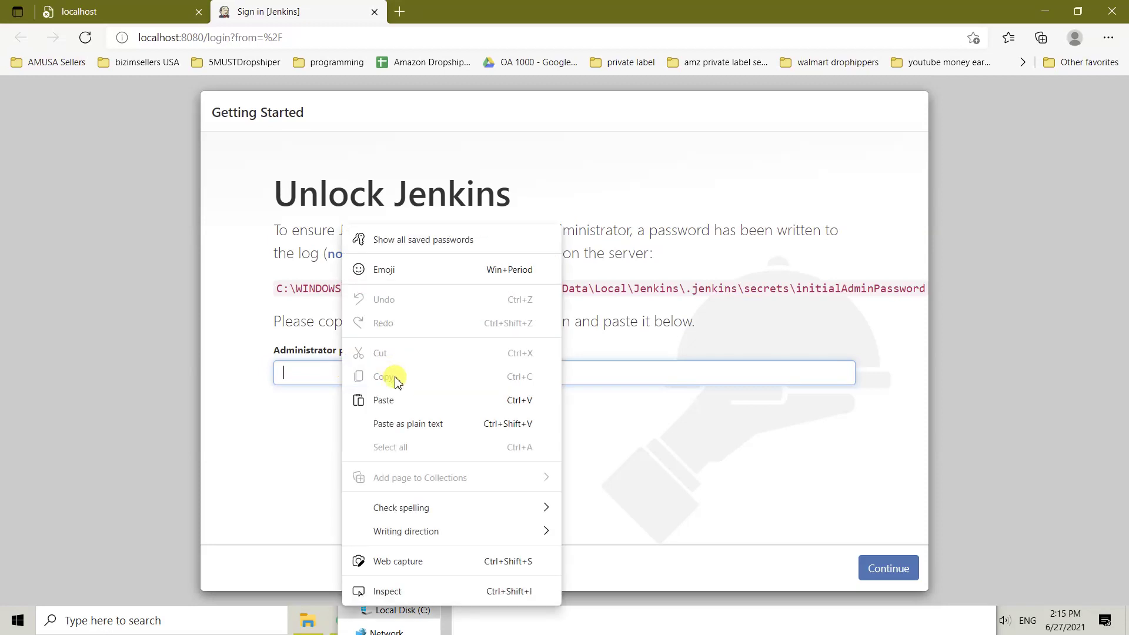
pyautogui.click(400, 398)
pyautogui.click(868, 557)
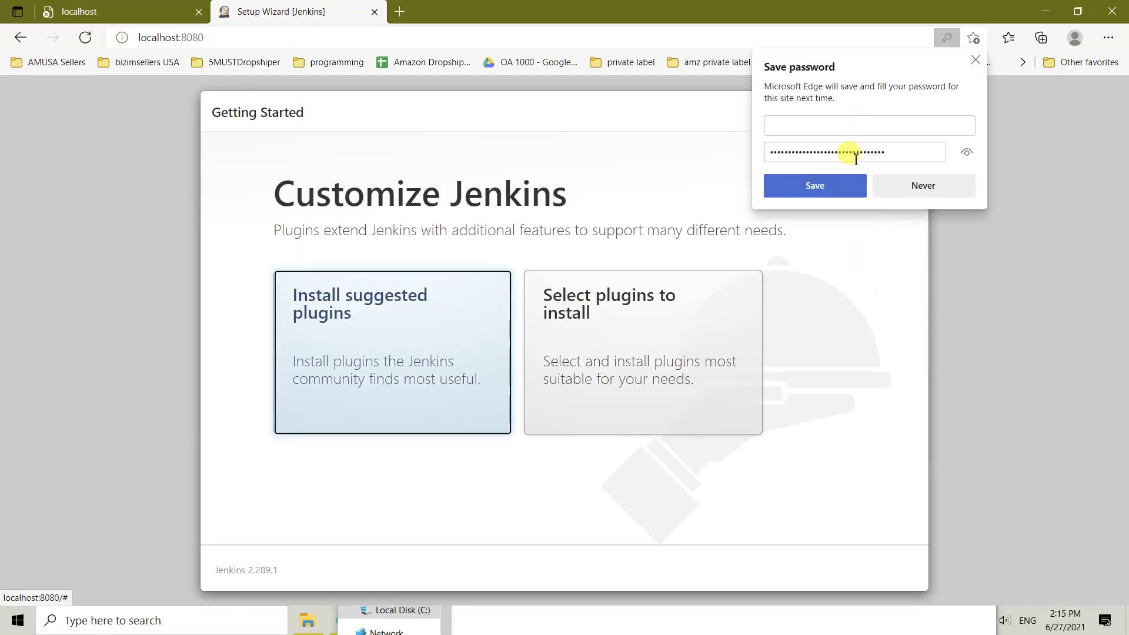
pyautogui.click(922, 186)
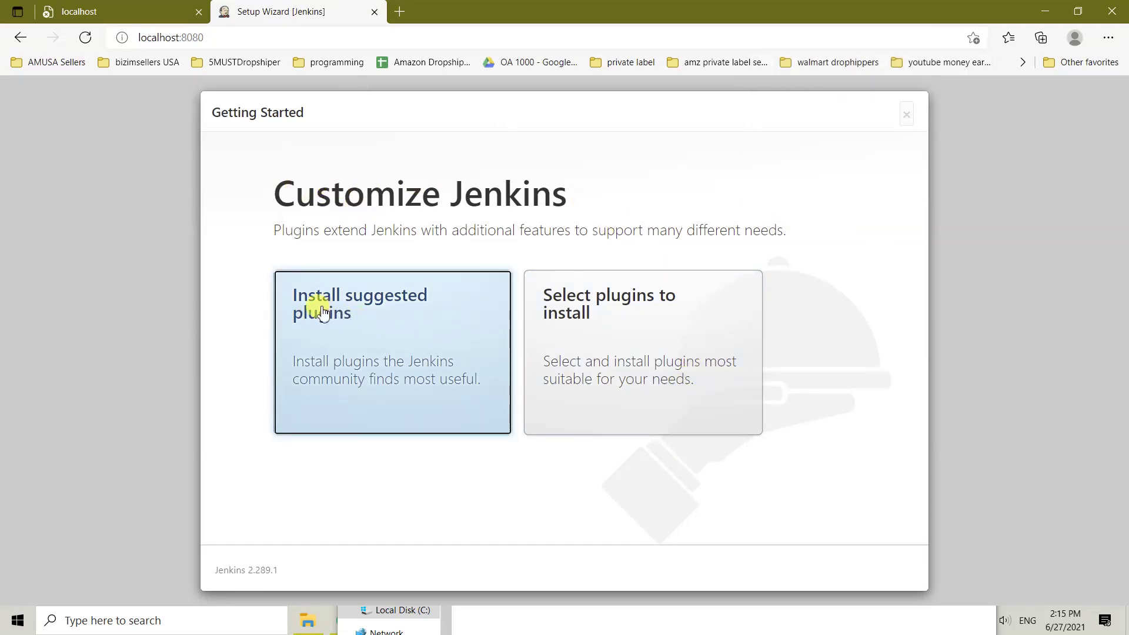
# - Install the suggested plugins and skip creating the first admin user, continuing as admin
pyautogui.click(423, 335)
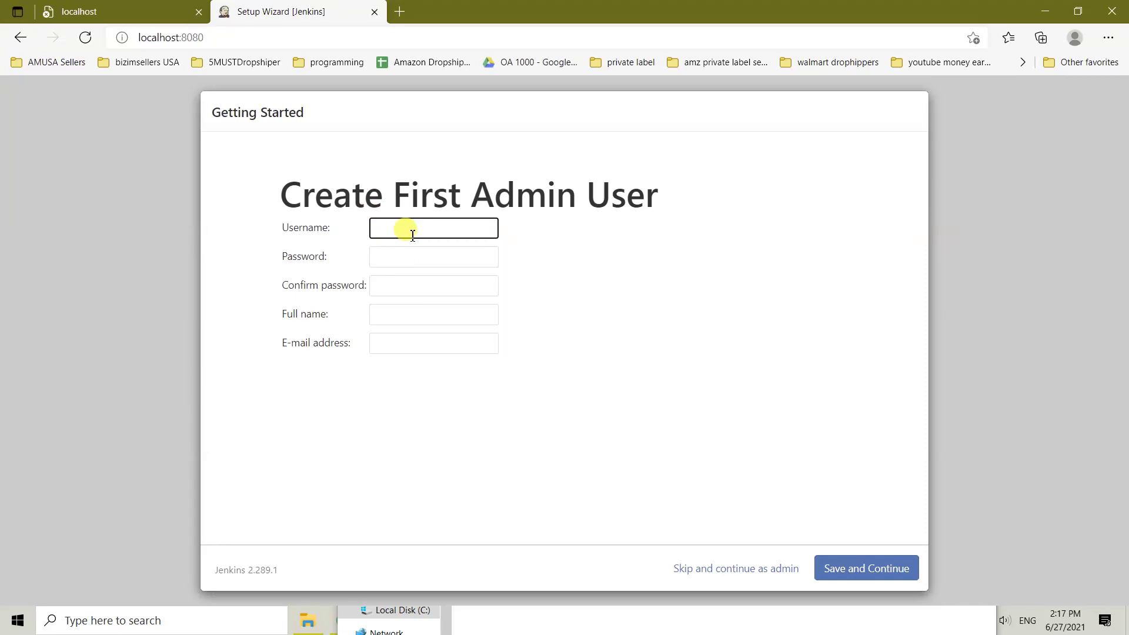
pyautogui.click(395, 256)
pyautogui.click(390, 285)
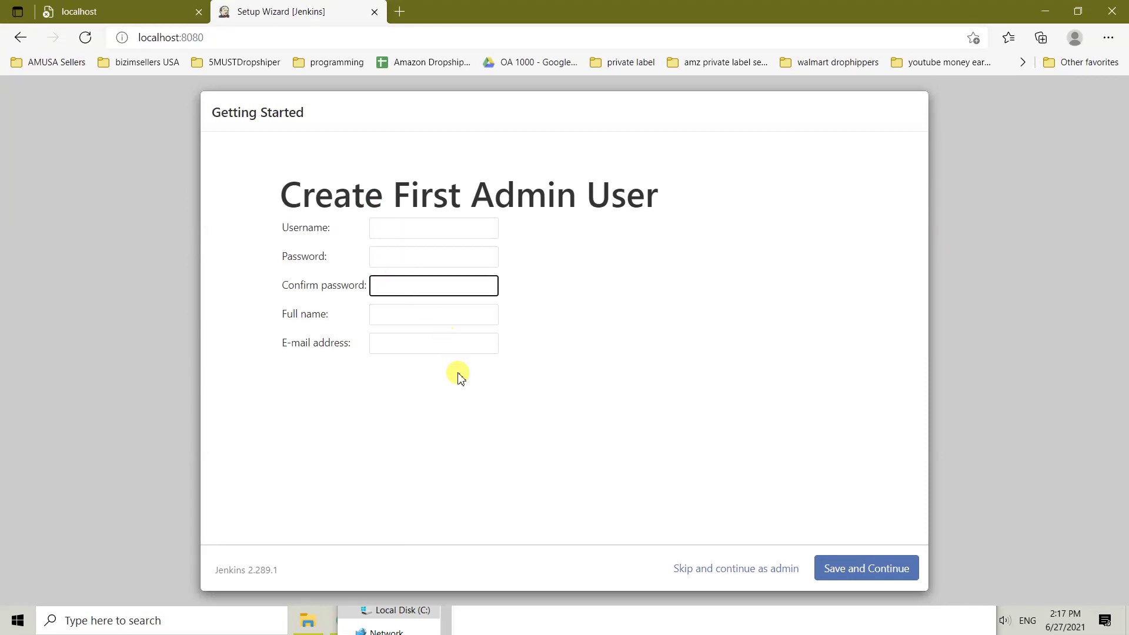
pyautogui.click(774, 571)
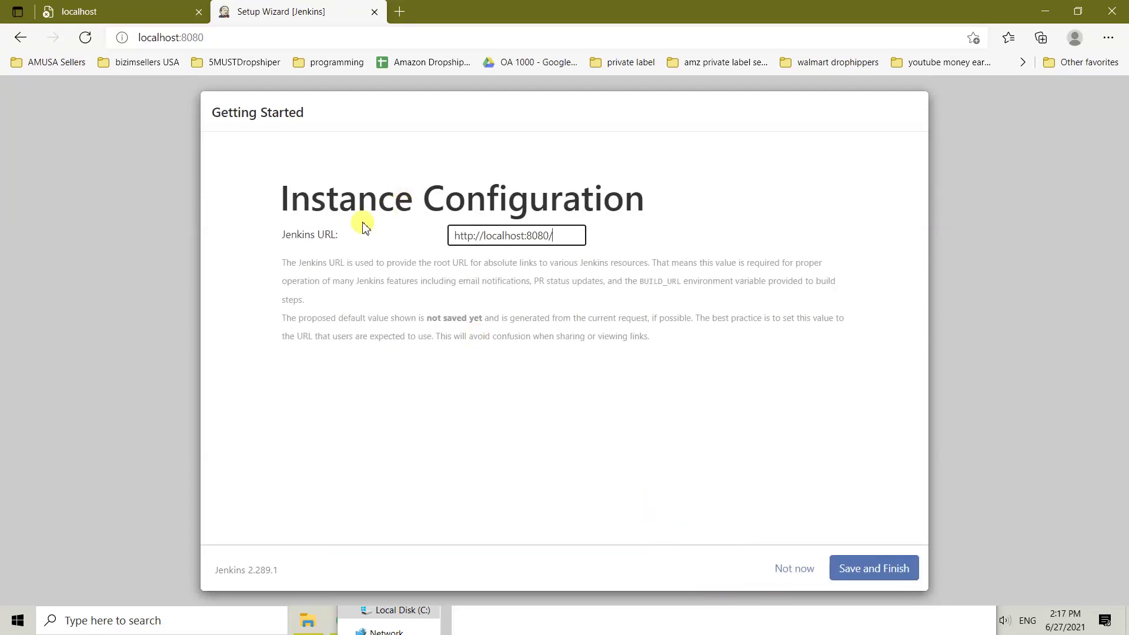
pyautogui.click(852, 571)
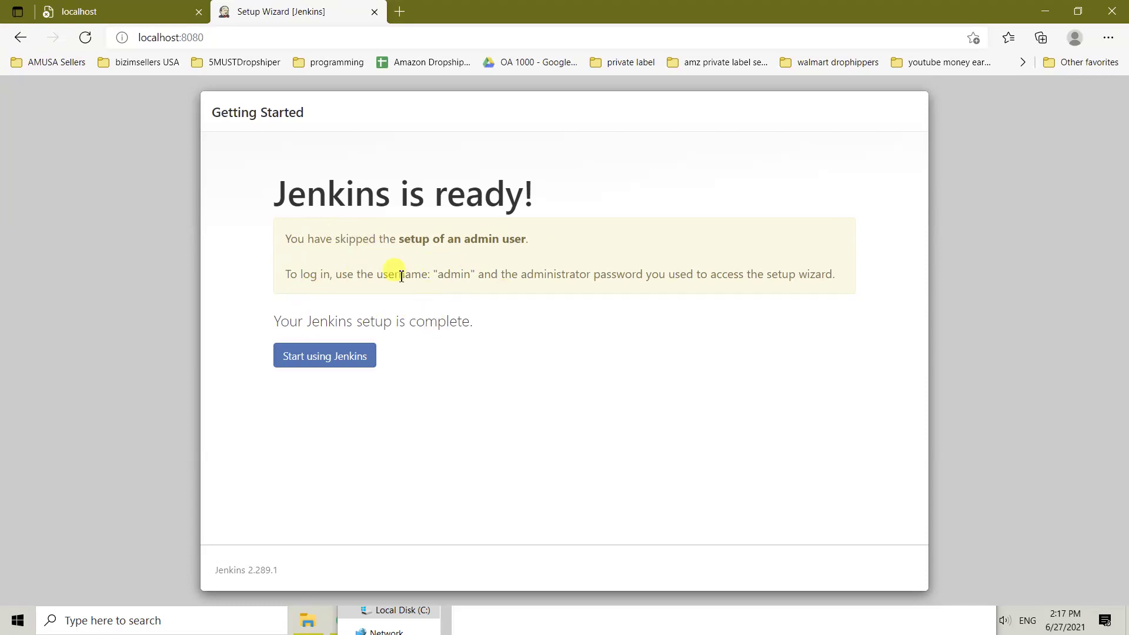
pyautogui.click(327, 356)
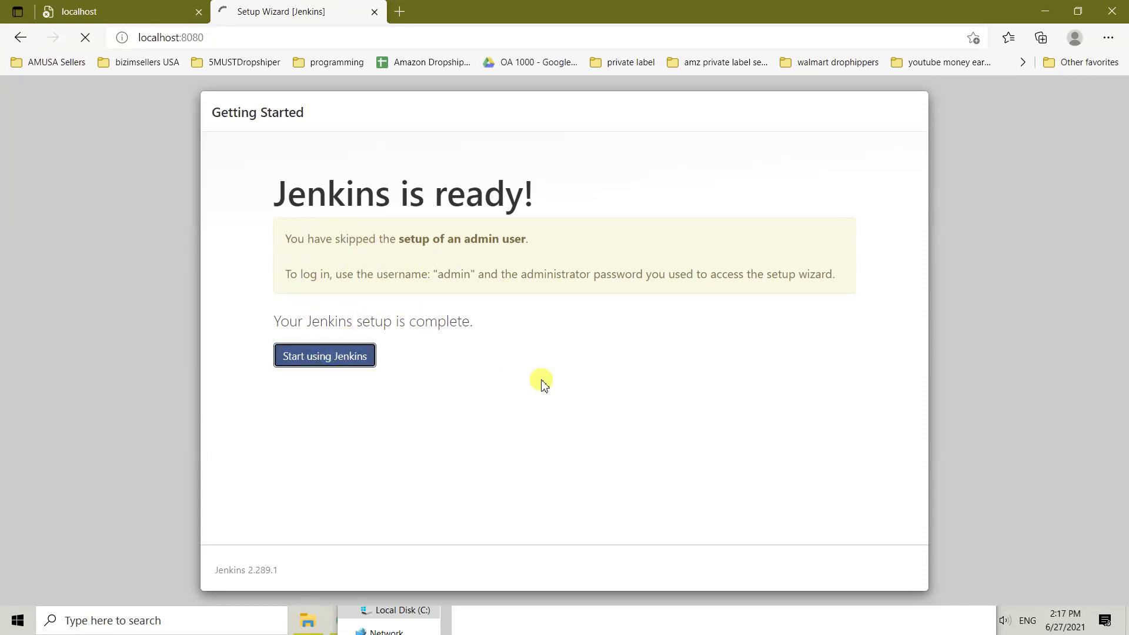